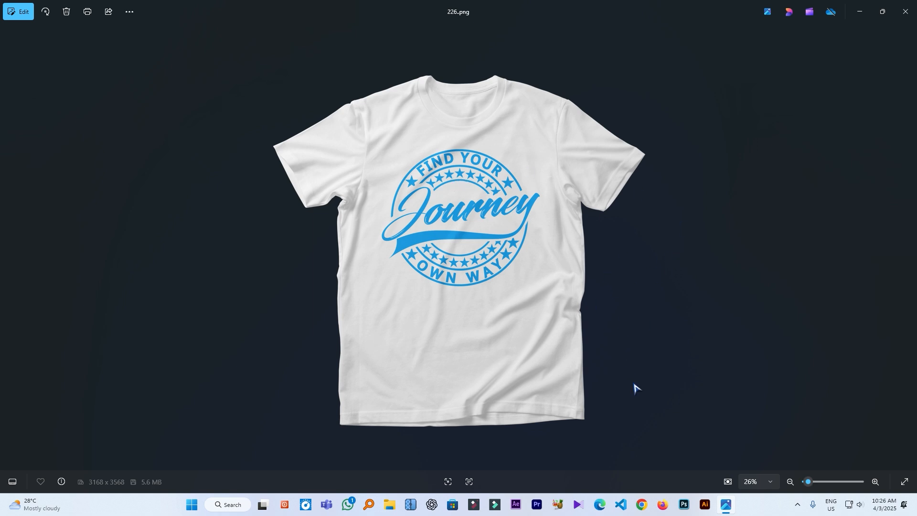
Switch to Illustrator and create a new 1500 x 1800 px document in RGB color at 300 ppi
click(702, 505)
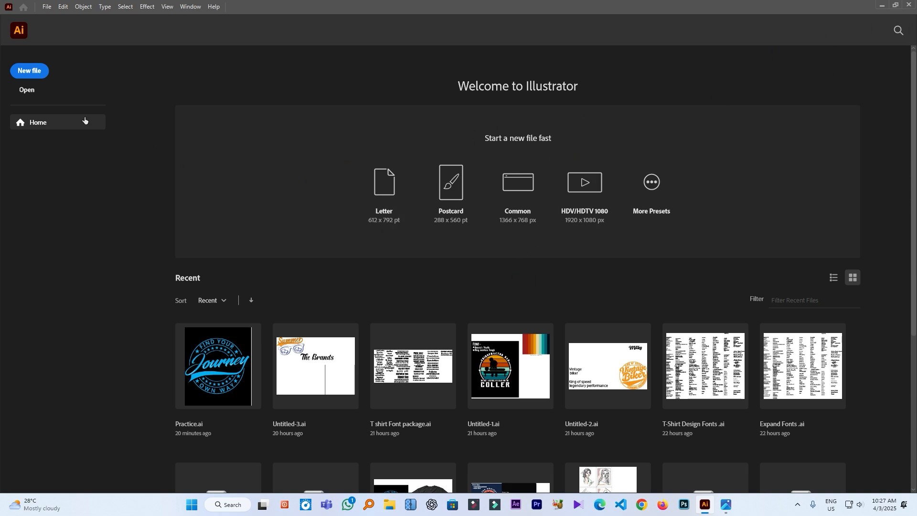
click(36, 71)
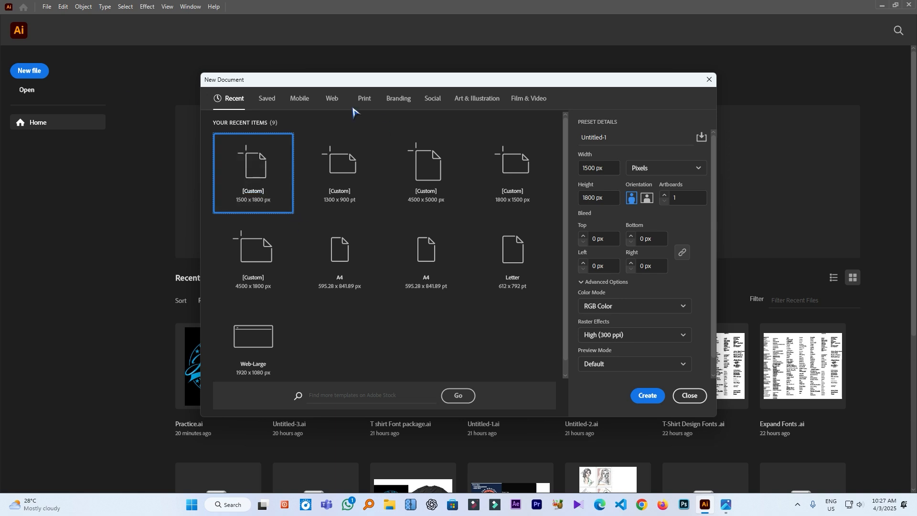
click(611, 169)
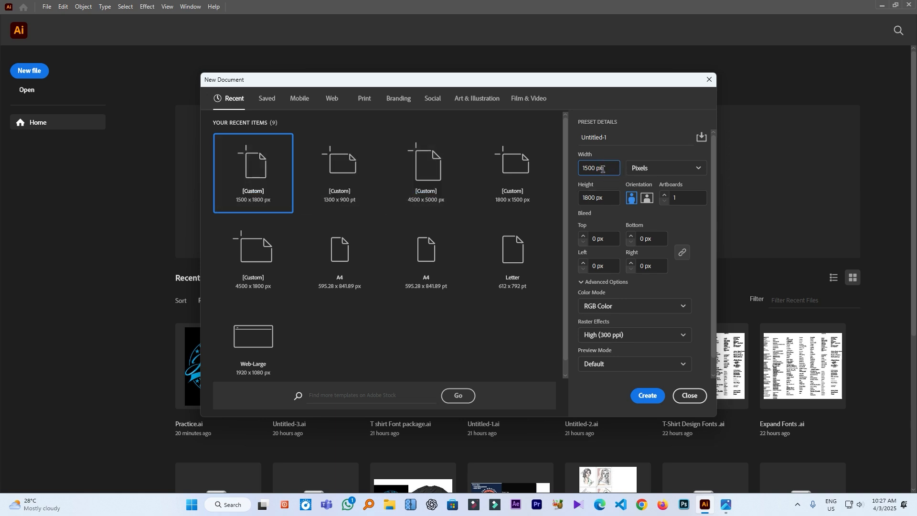
double_click(610, 197)
click(648, 396)
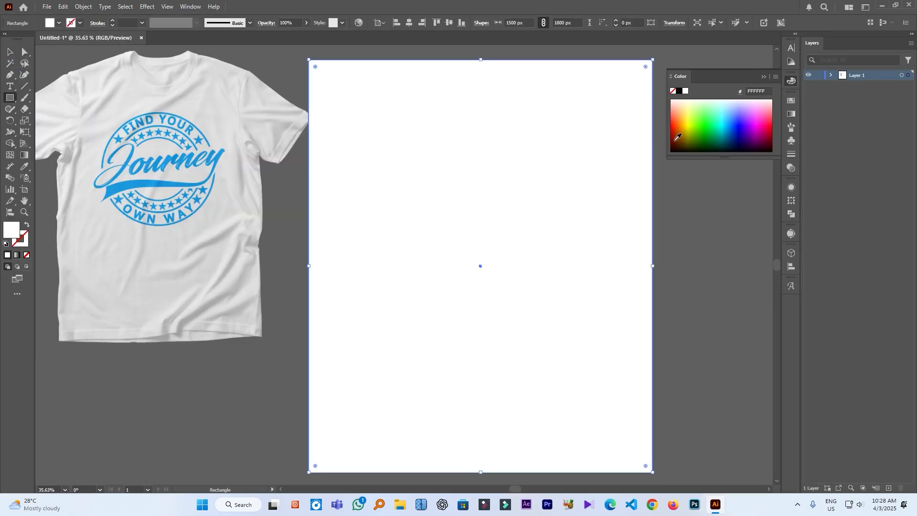
Fill the artboard-sized background rectangle with black and deselect it
click(681, 91)
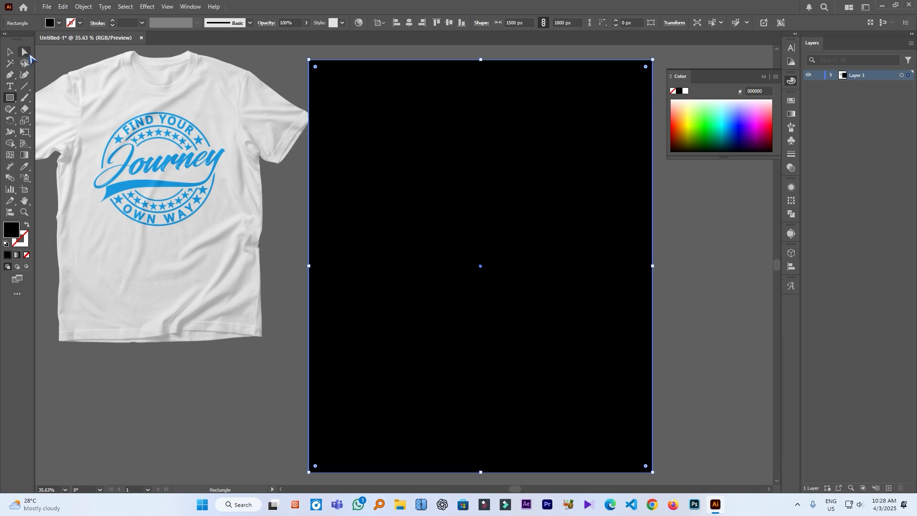
click(11, 52)
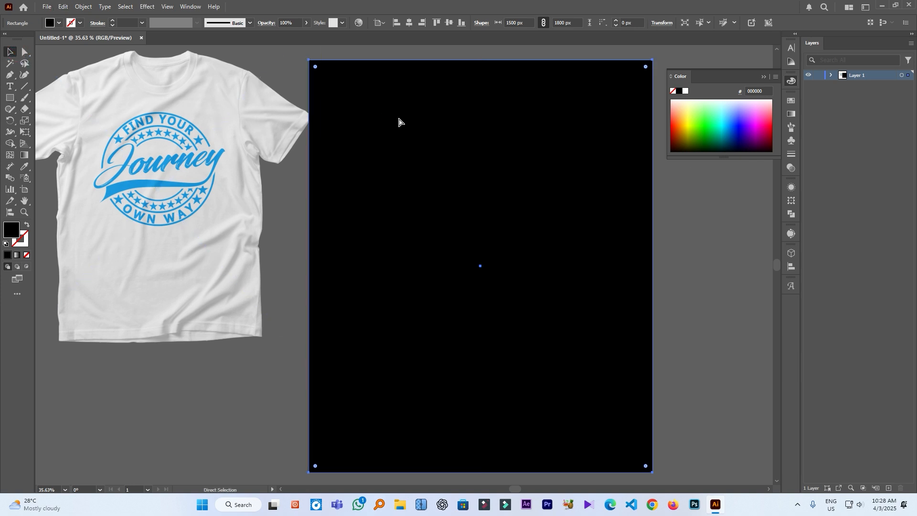
key(ctrl+shift+a)
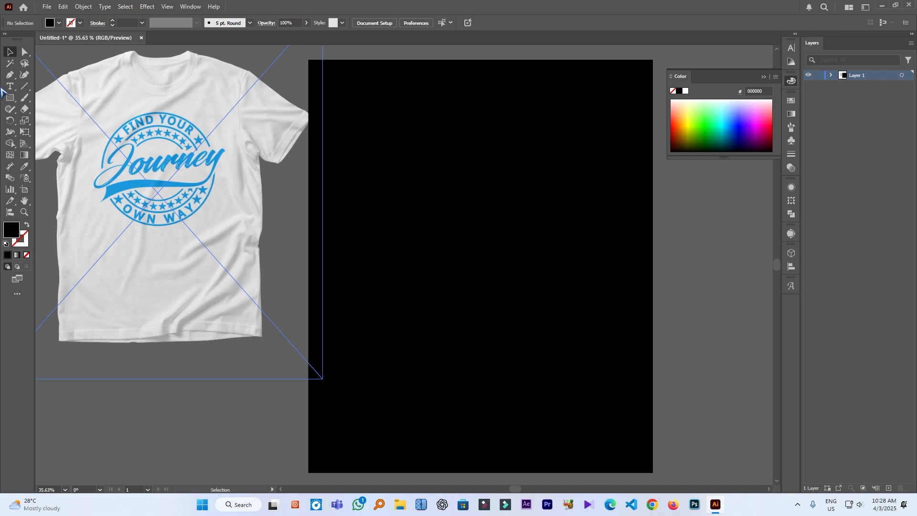
Draw a circle about 808 px in diameter with the Ellipse tool and position it in the upper middle of the black background
click(12, 96)
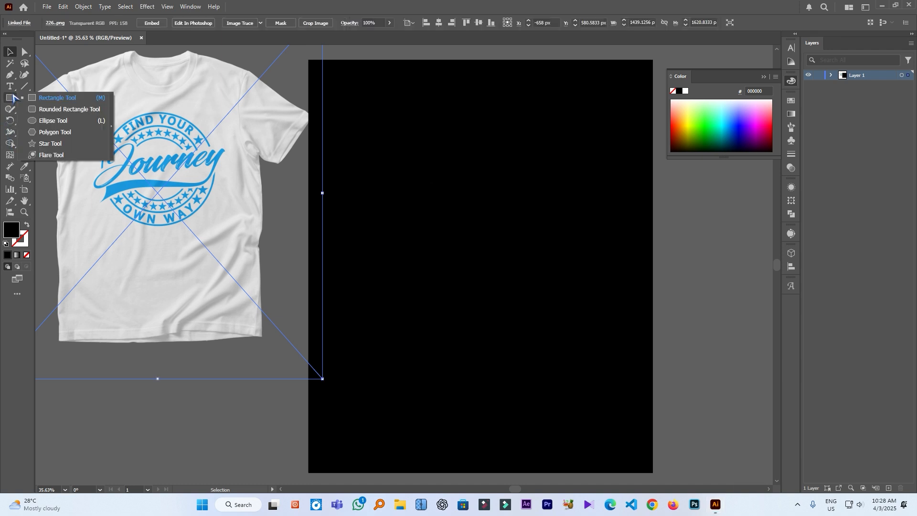
click(51, 119)
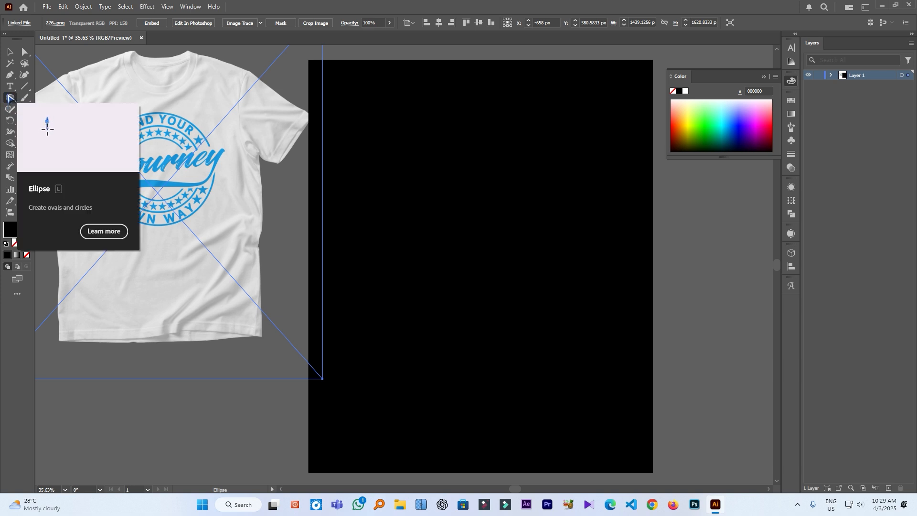
mouse_move(451, 196)
mouse_down()
mouse_move(526, 313)
mouse_move(517, 289)
mouse_move(544, 288)
mouse_up()
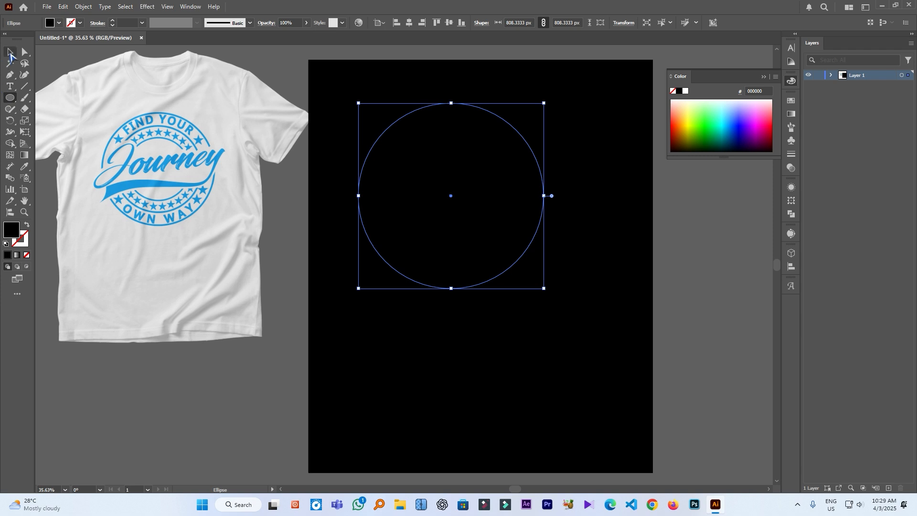
click(10, 51)
drag(514, 126, 502, 145)
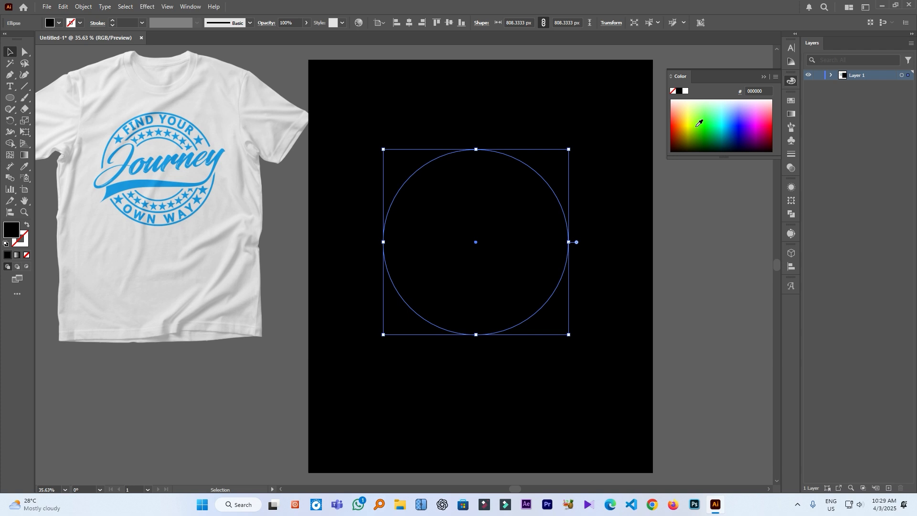
Swap the circle's fill and stroke, set the stroke to white, and deselect the circle
click(27, 224)
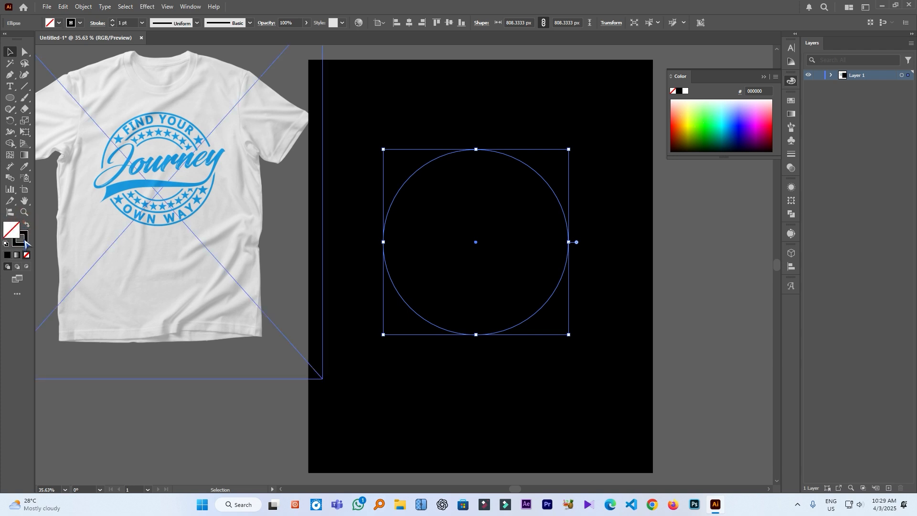
click(21, 239)
click(685, 91)
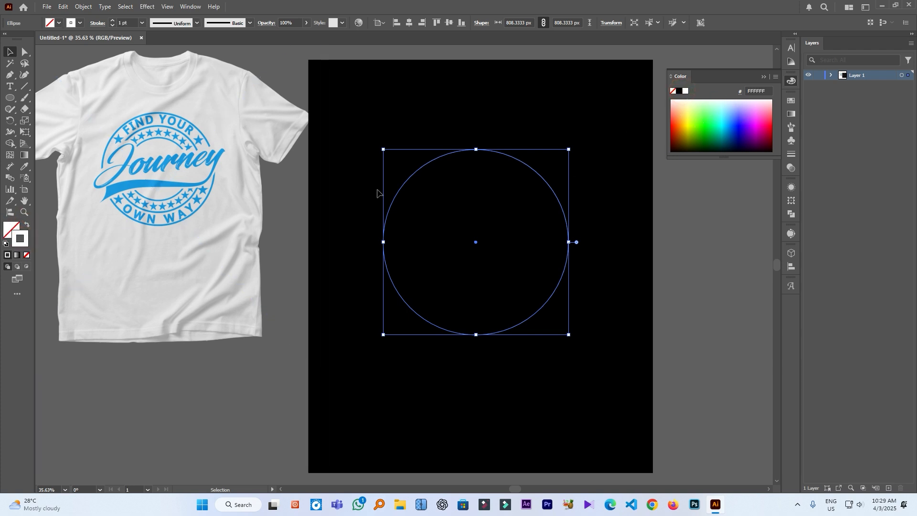
click(530, 113)
Copy the quote "Journey – Find your own way." from the ChatGPT list and return to Illustrator
key(alt+Tab)
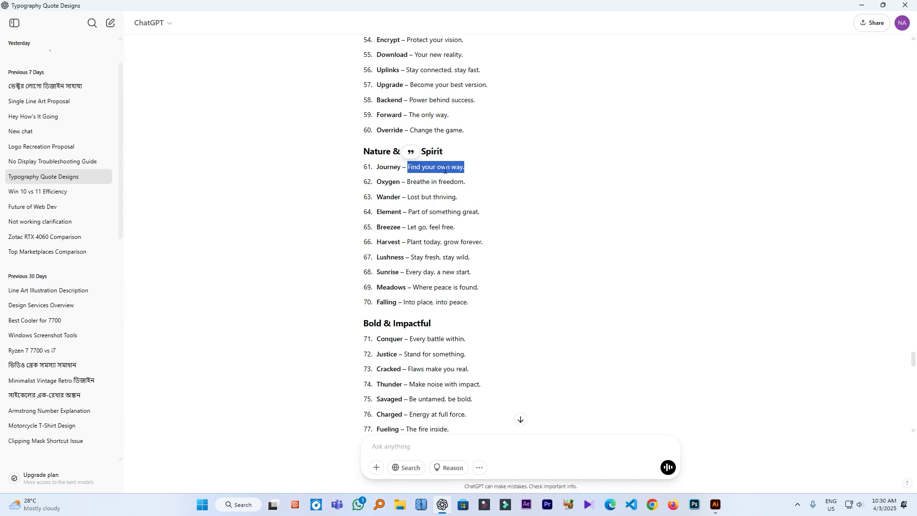
click(483, 165)
click(389, 168)
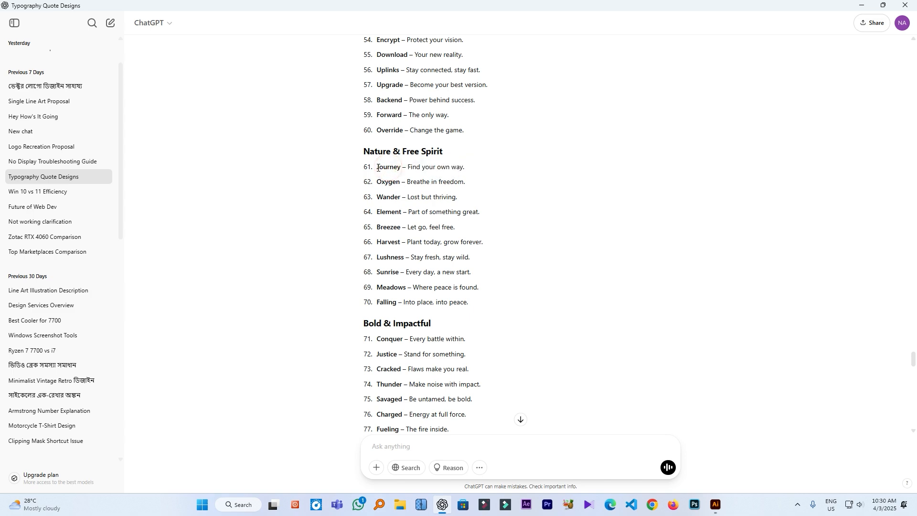
drag(378, 167, 466, 170)
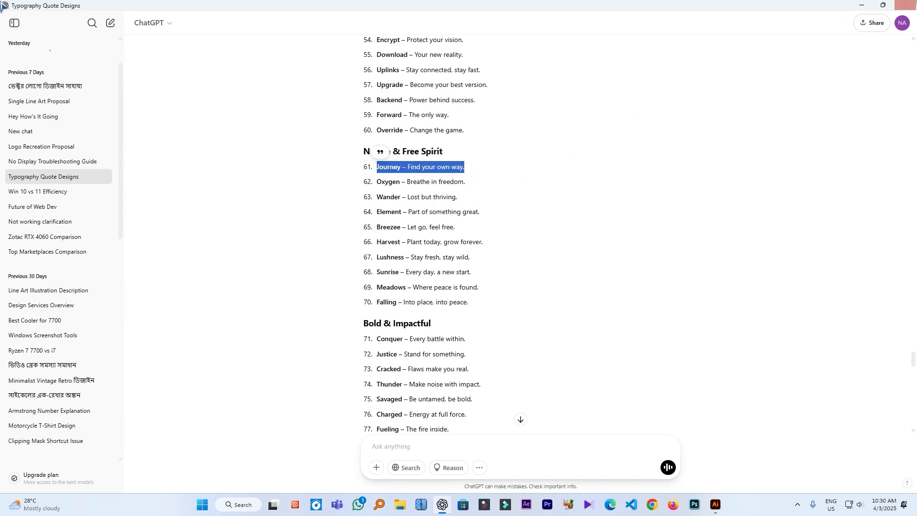
key(alt+Tab)
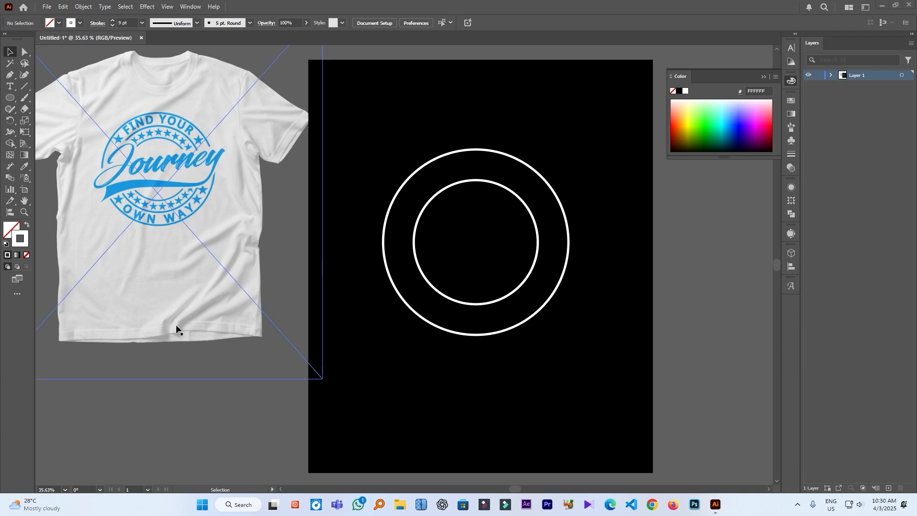
Paste the quote as text below the T-shirt picture and place a copy of the word "Journey" in the middle of the circles
key(t)
click(293, 405)
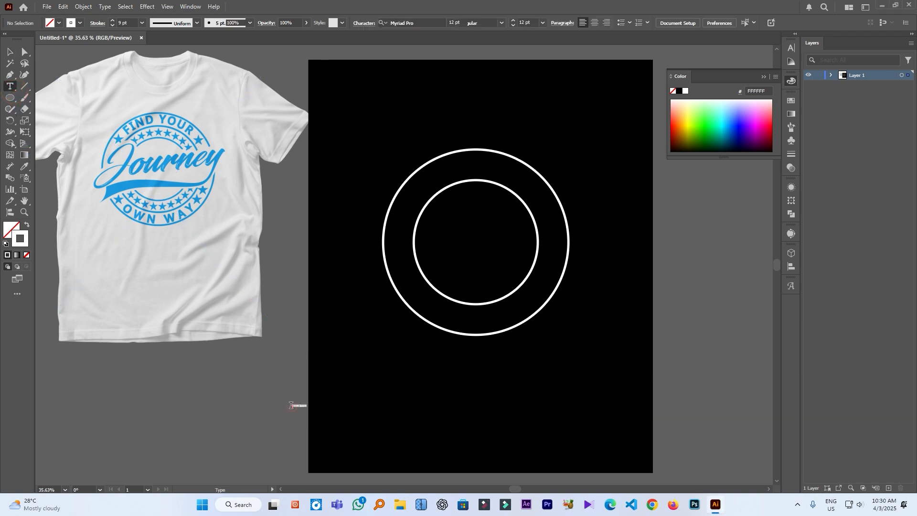
key(ctrl+v)
click(10, 52)
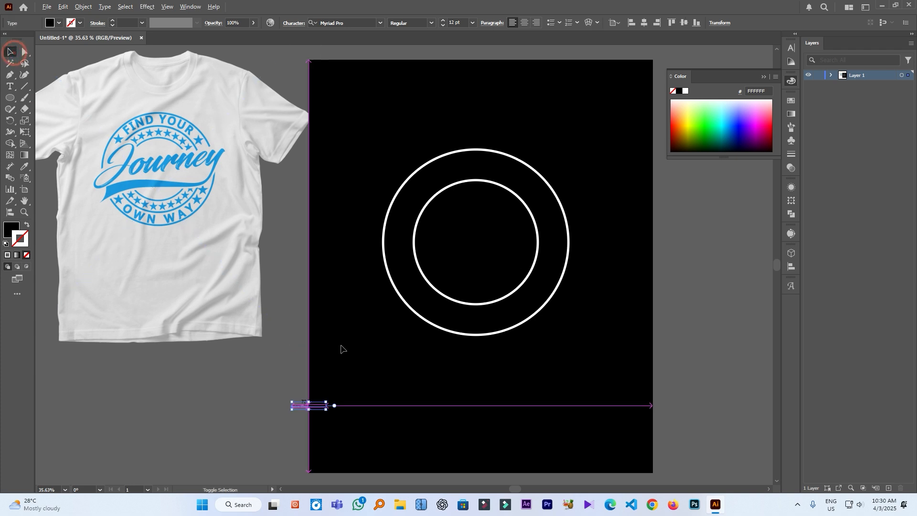
drag(333, 415, 277, 367)
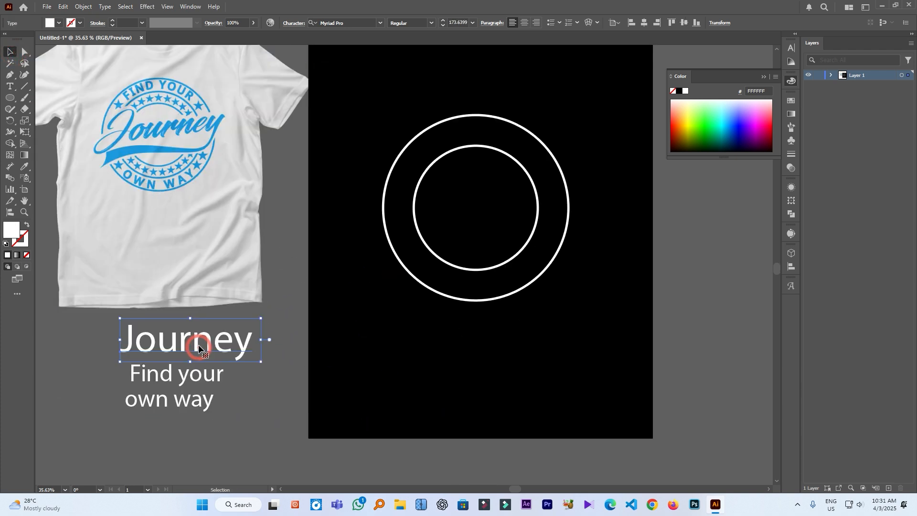
drag(199, 345, 498, 207)
scroll(499, 207, up, 1)
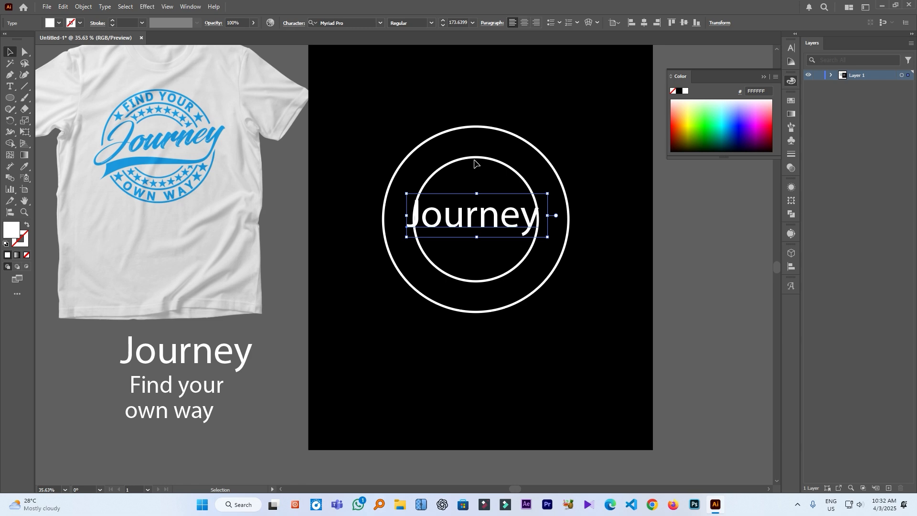
Open the file "T shirt Font package" from the T Shirt Collection folder on the DOCUMENTS (F:) drive
click(400, 505)
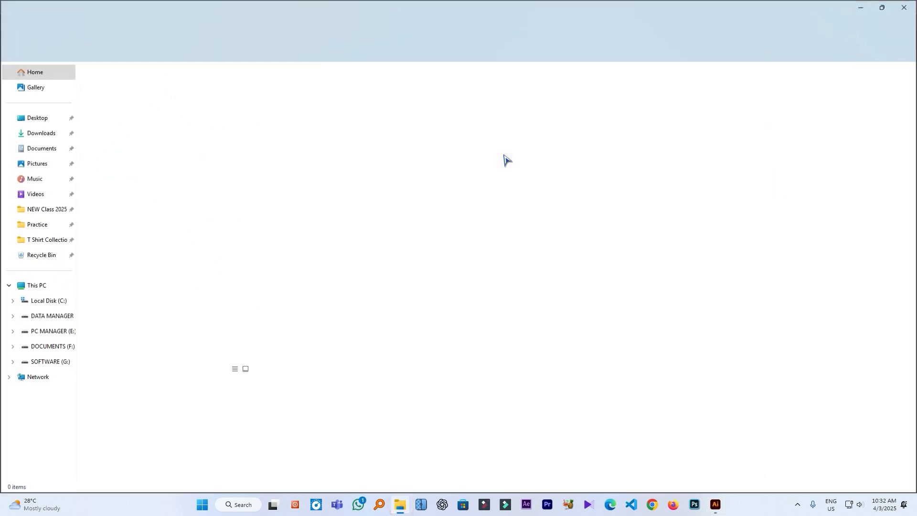
click(48, 347)
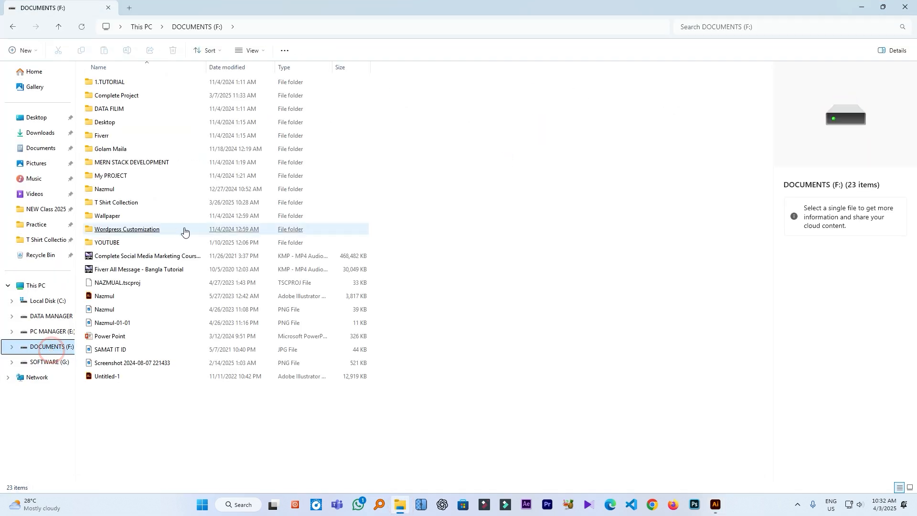
click(48, 332)
click(48, 346)
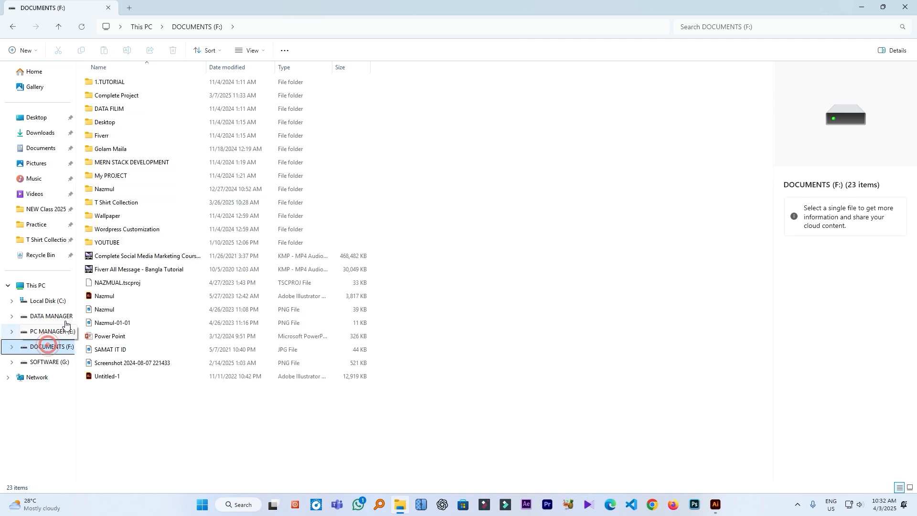
click(116, 82)
double_click(131, 202)
scroll(129, 358, down, 1)
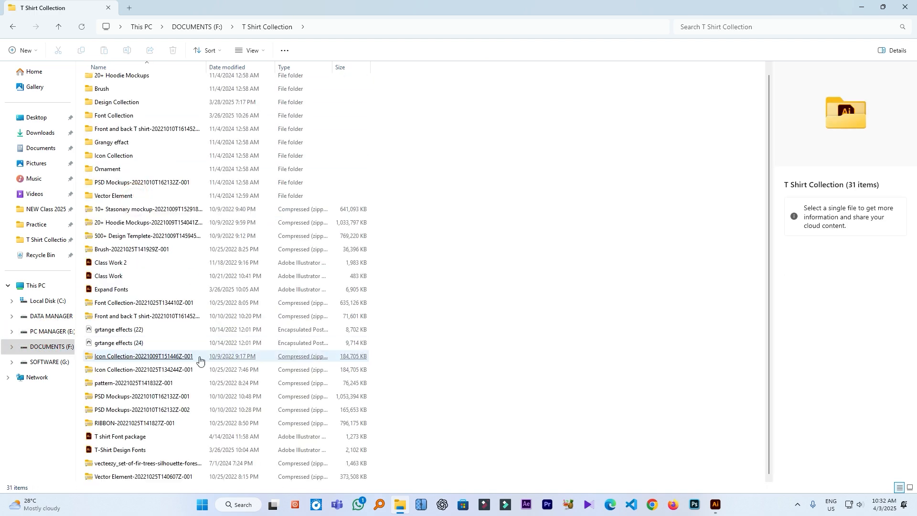
click(137, 435)
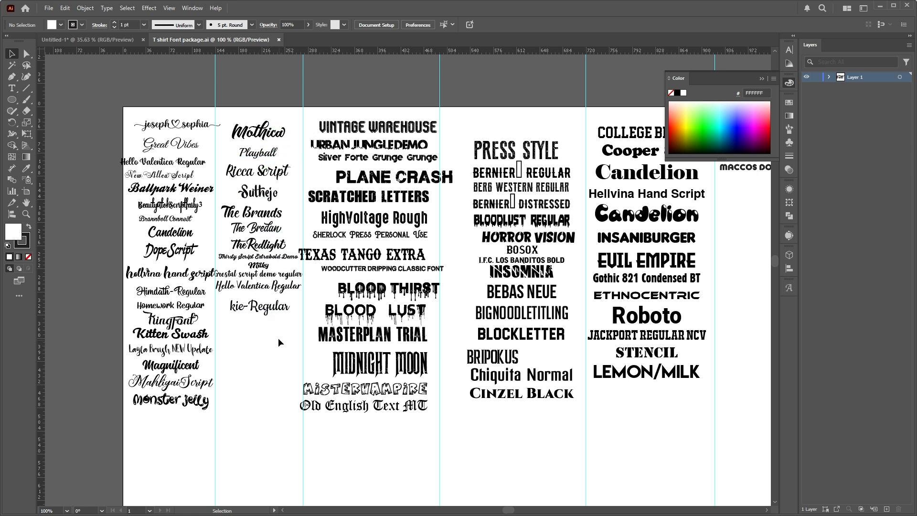
Pick The Bredan from the font samples and apply it to the "Journey" text inside the circles
click(253, 230)
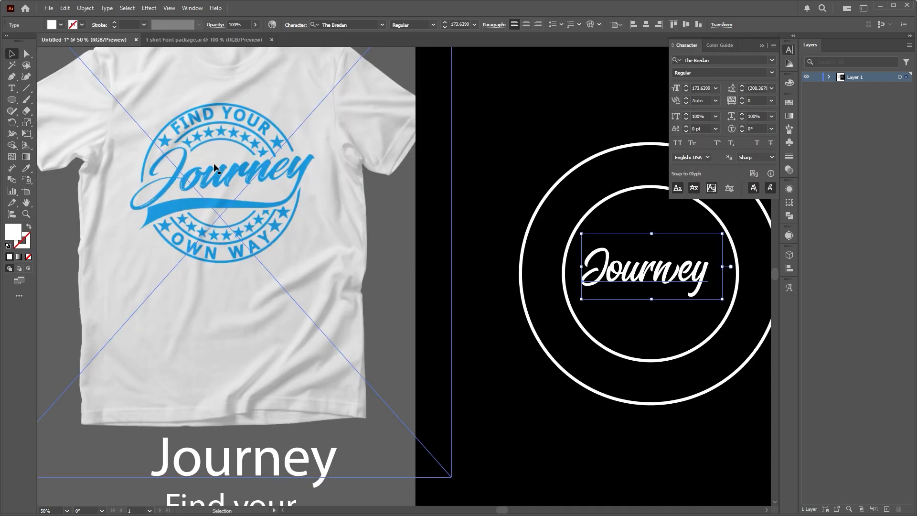
click(771, 60)
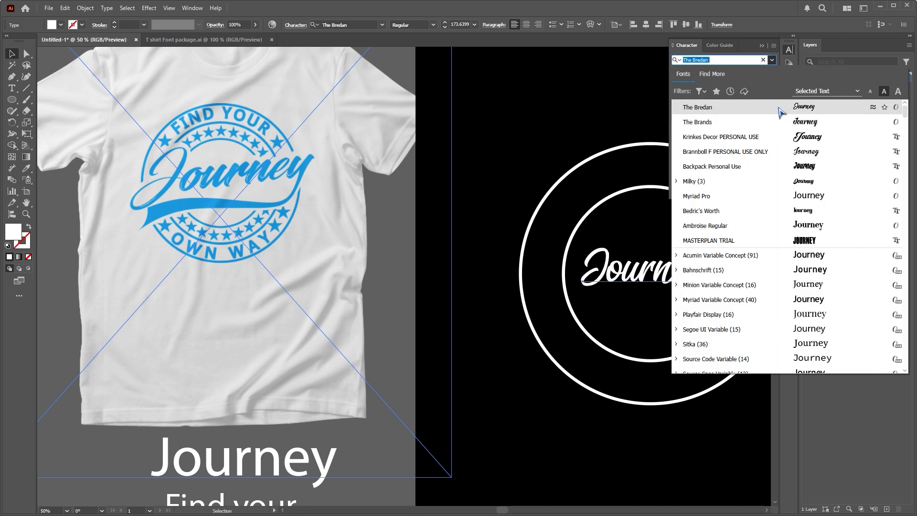
click(698, 107)
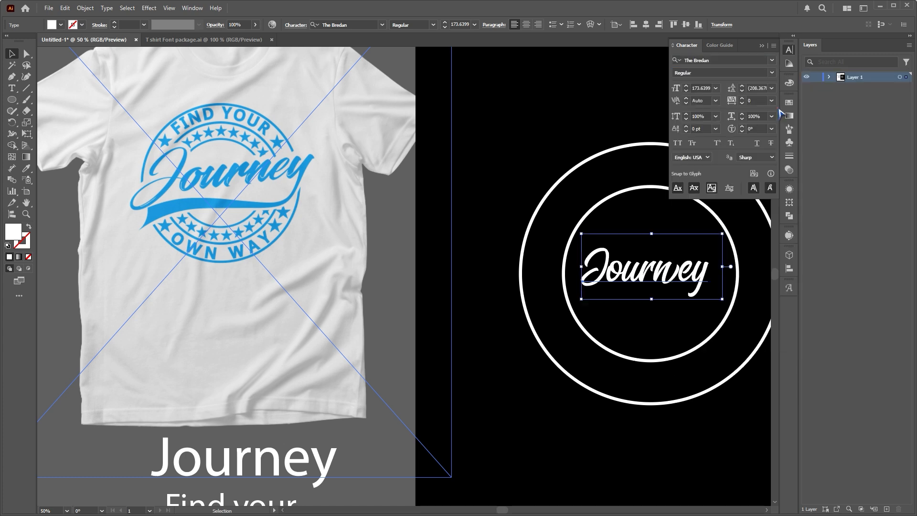
Enlarge the "Journey" text to about 381 pt so it spans the outer circle, and tilt it slightly upward to the right
click(531, 165)
click(661, 252)
drag(552, 267, 431, 266)
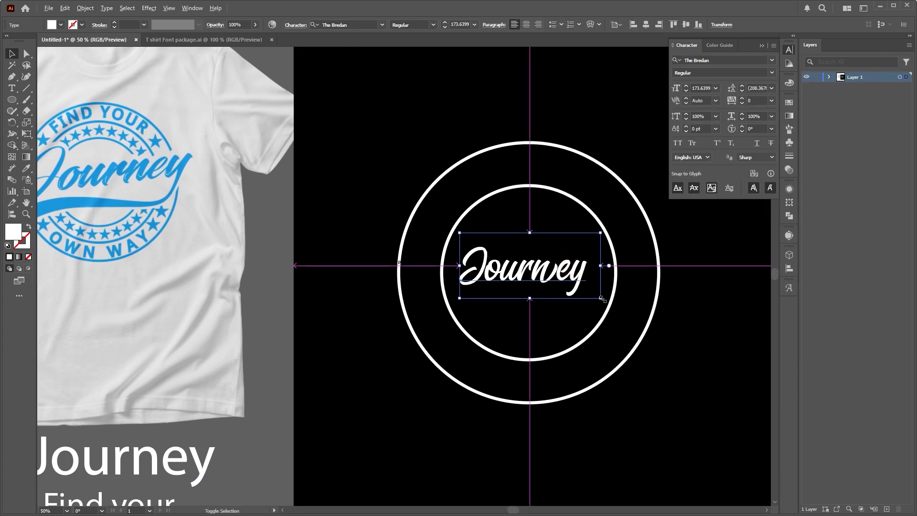
drag(601, 298, 682, 337)
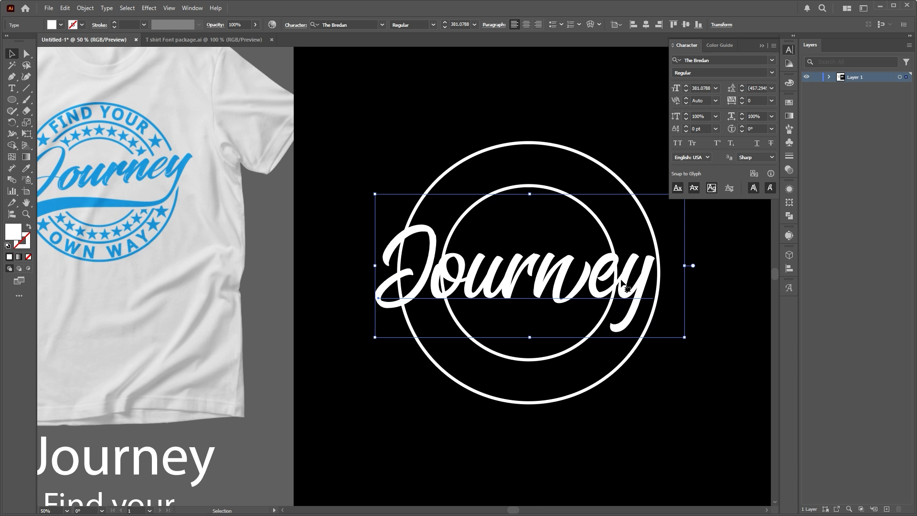
drag(621, 280, 623, 273)
mouse_move(691, 259)
mouse_down()
mouse_move(689, 237)
mouse_move(689, 261)
mouse_move(690, 253)
mouse_up()
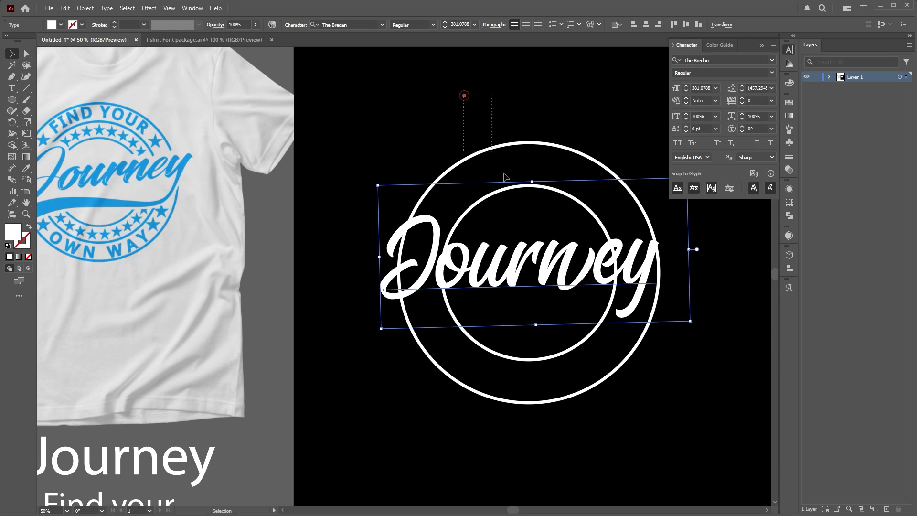
Center the "Journey" text and both circles on each other horizontally and vertically, using the inner circle as the key object
drag(467, 91, 615, 361)
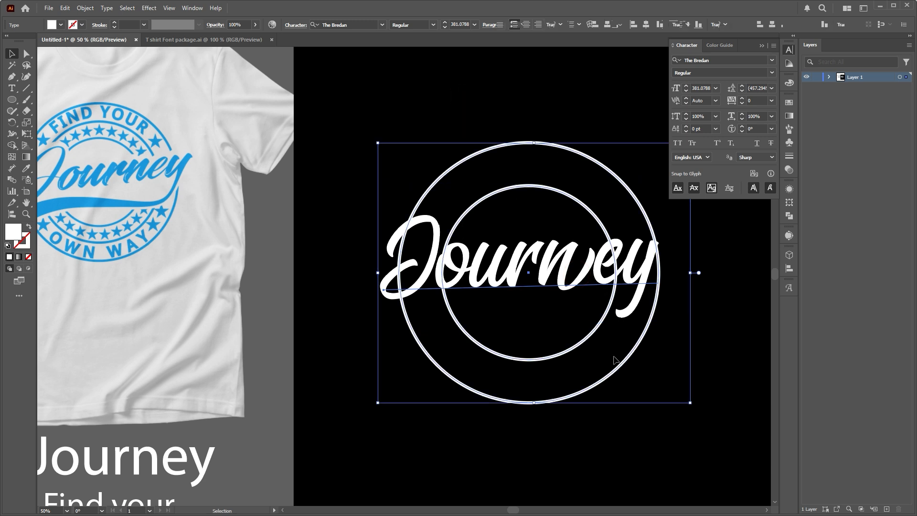
click(554, 188)
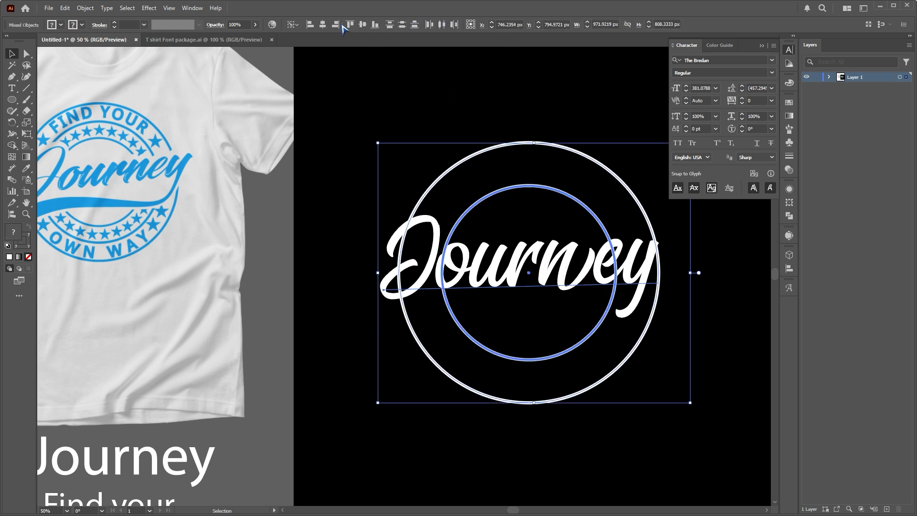
click(323, 25)
click(363, 24)
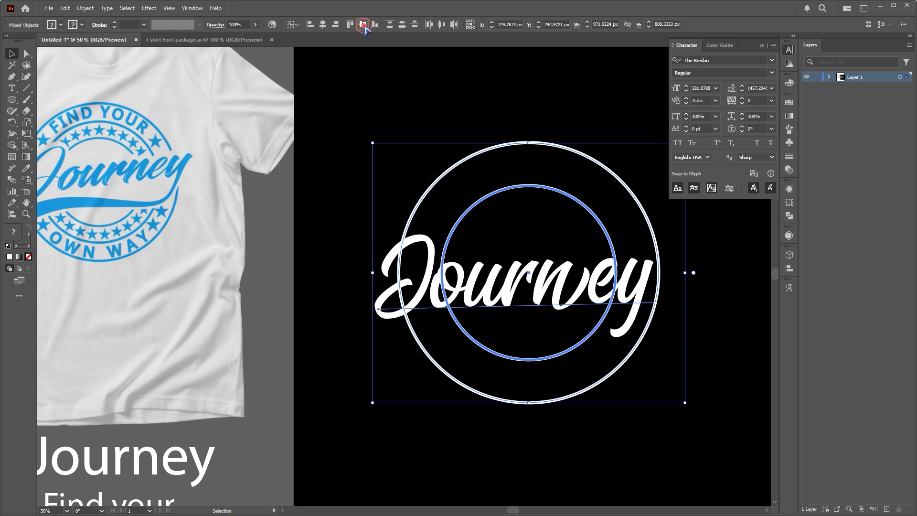
Enlarge the "Journey" text to about 429 pt and move it slightly upward so both ends extend beyond the outer circle
click(513, 84)
click(577, 287)
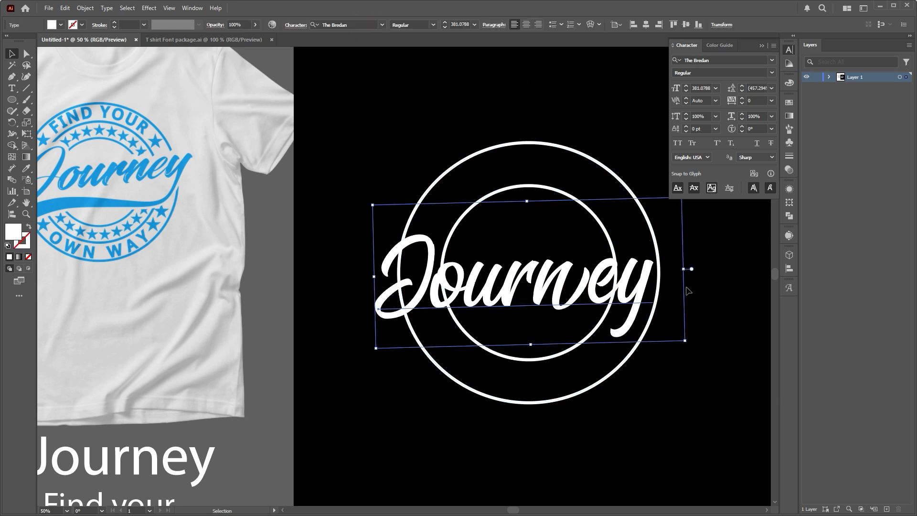
drag(684, 341, 704, 349)
drag(642, 311, 647, 292)
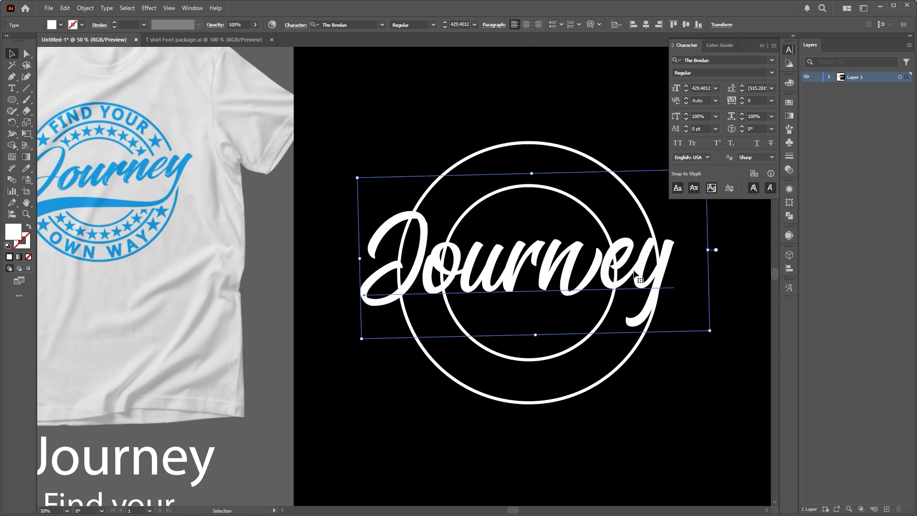
click(683, 366)
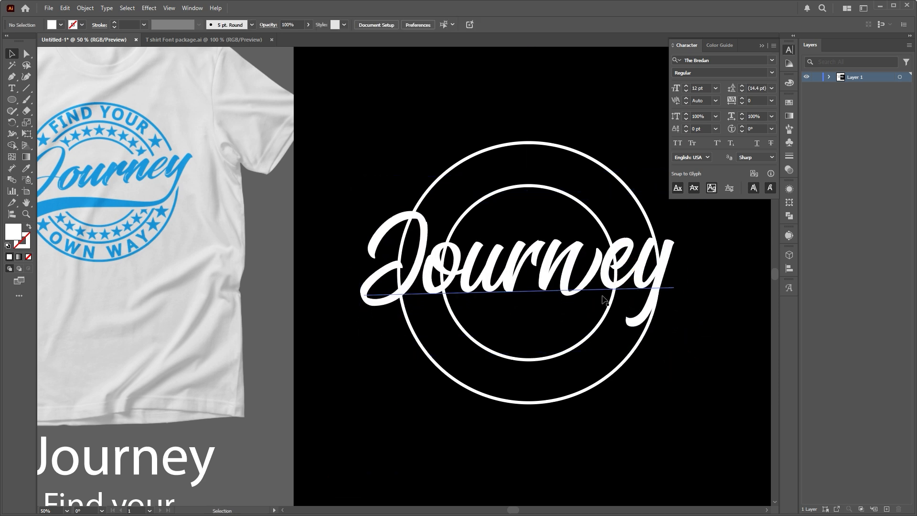
Rotate the "Journey" text a few degrees more counterclockwise so it rises toward the right like the reference
click(634, 269)
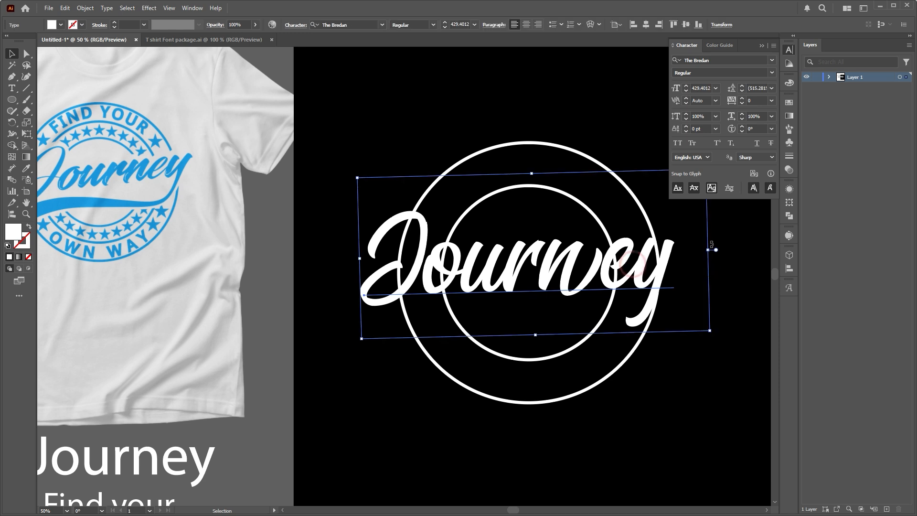
drag(711, 249, 710, 235)
click(628, 368)
scroll(609, 348, down, 1)
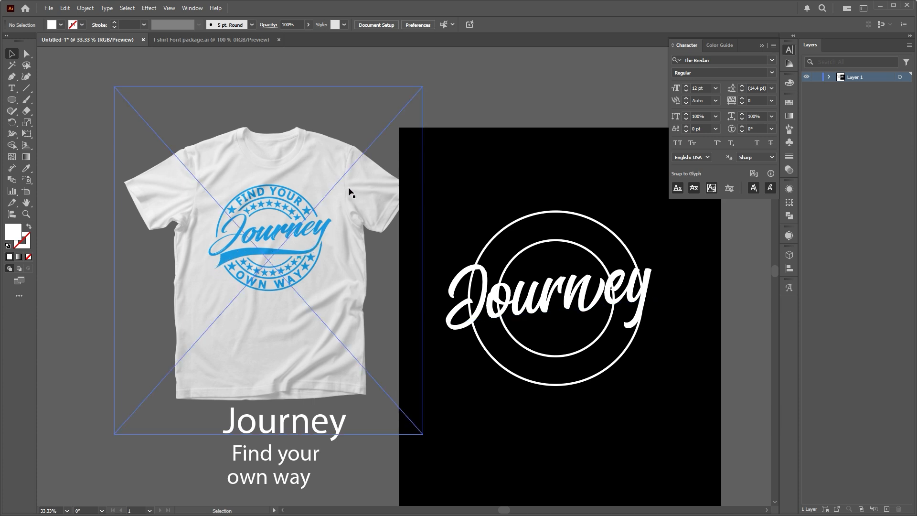
Convert the "Journey" text to outlines and unite its overlapping letter shapes with Pathfinder
scroll(657, 342, up, 2)
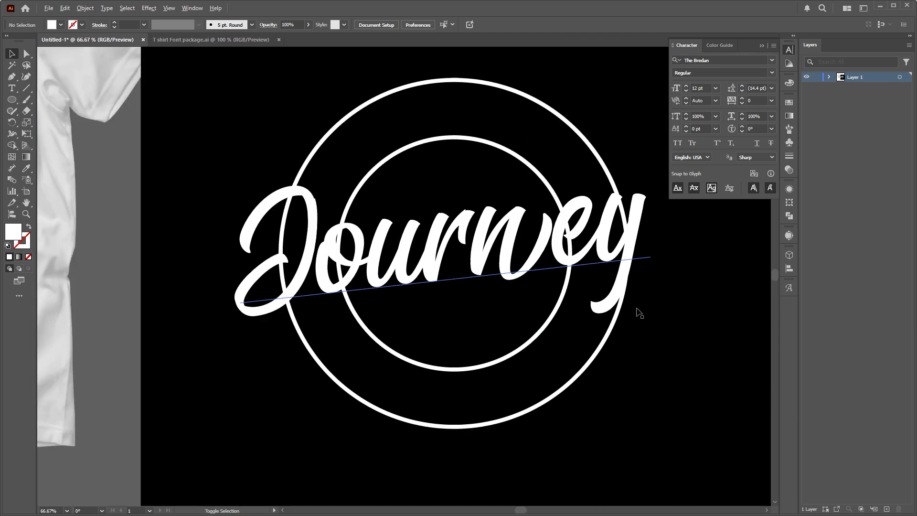
click(592, 224)
right_click(556, 254)
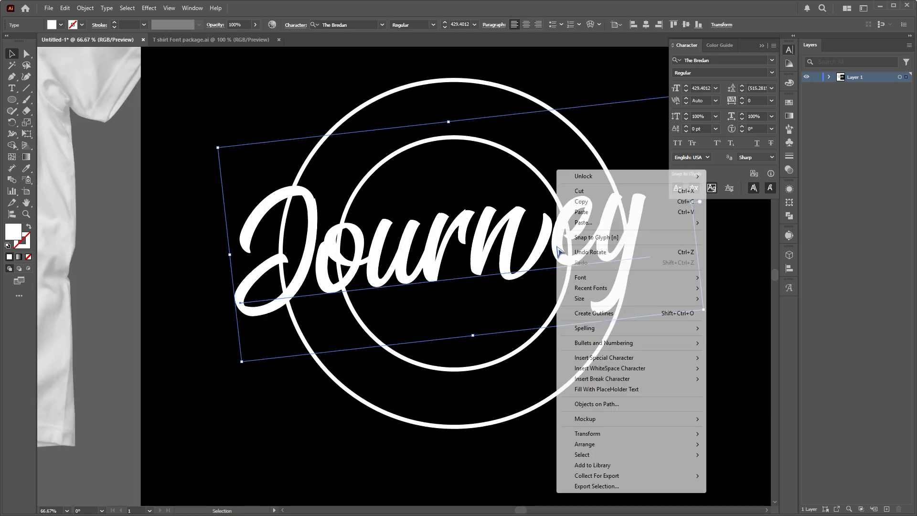
click(615, 317)
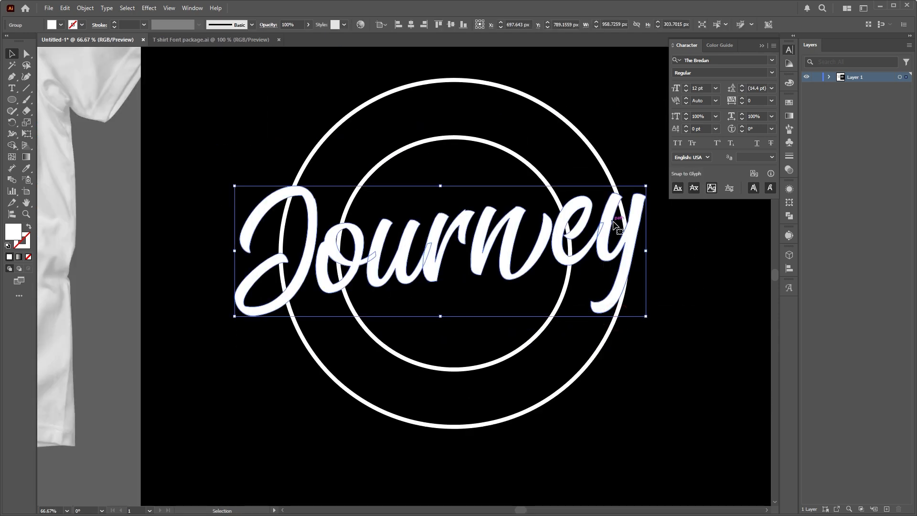
click(789, 216)
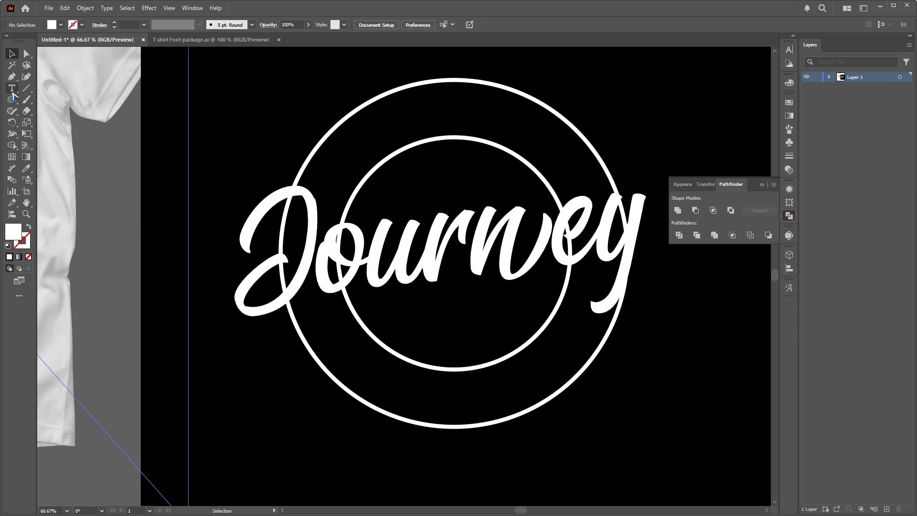
click(12, 76)
drag(279, 322, 310, 313)
drag(440, 311, 466, 328)
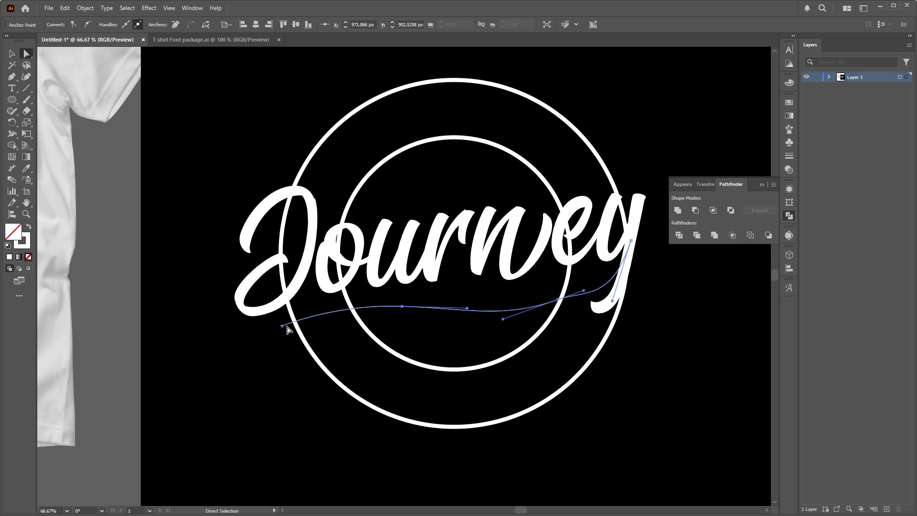
drag(286, 327, 272, 343)
drag(559, 300, 624, 274)
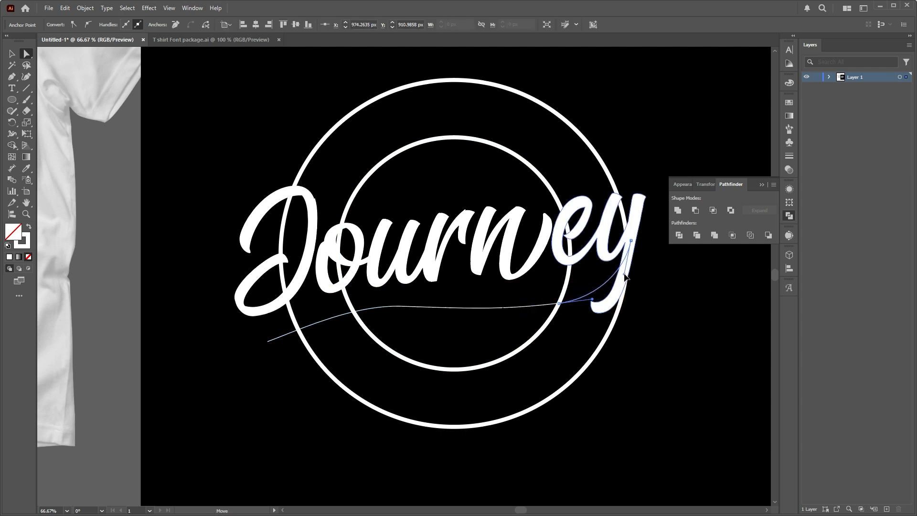
scroll(437, 299, down, 3)
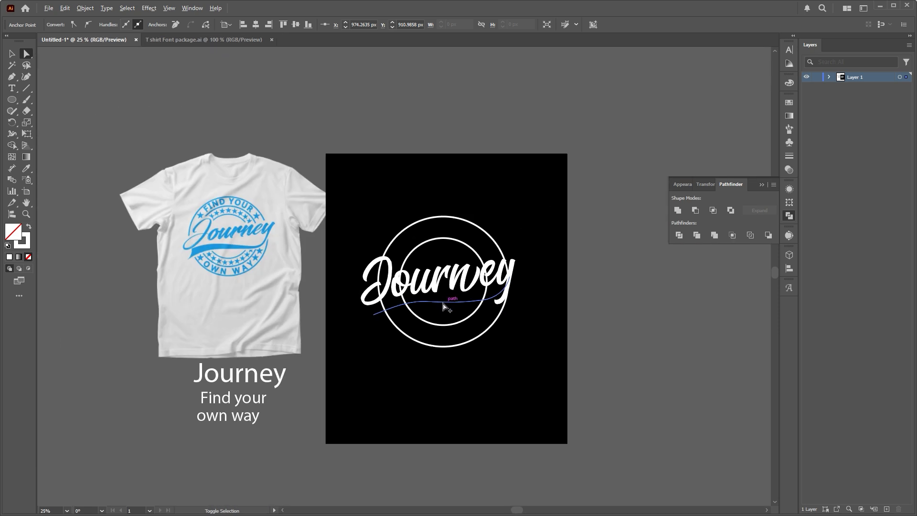
scroll(440, 302, up, 4)
click(424, 294)
key(Delete)
click(429, 300)
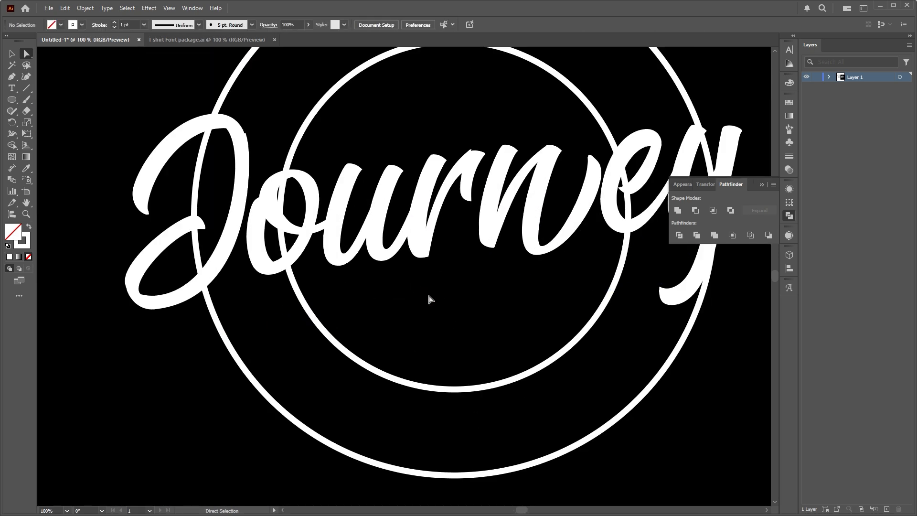
Draw a wavy open path with the Pen tool from below the "J" to the stem of the "y"
scroll(456, 289, up, 1)
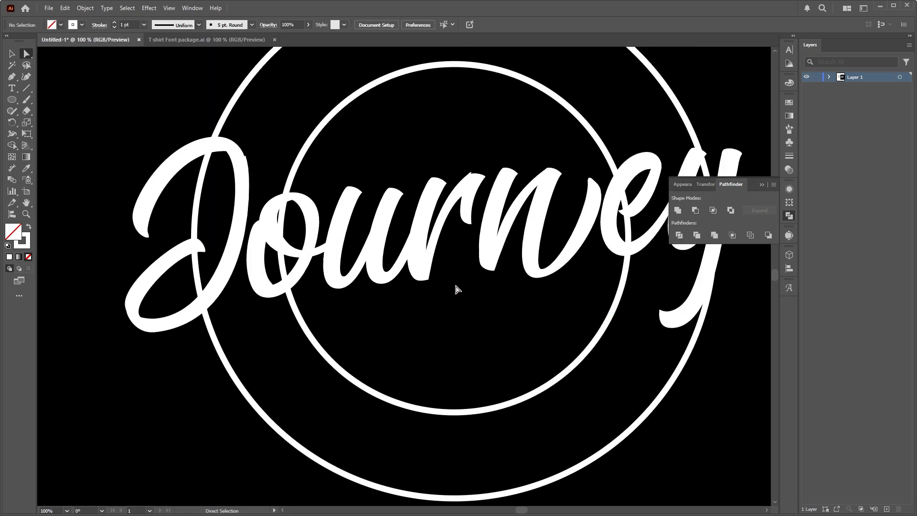
scroll(227, 238, down, 1)
click(12, 77)
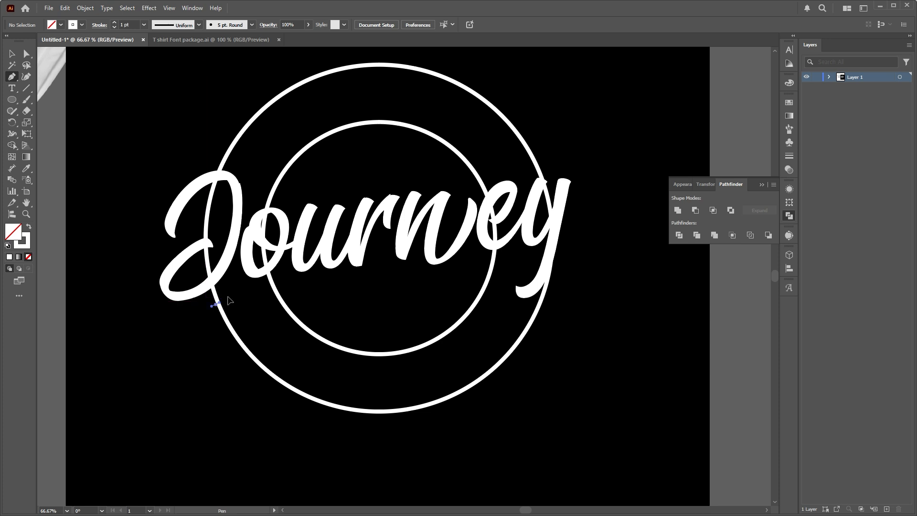
drag(228, 300, 242, 287)
drag(395, 300, 452, 316)
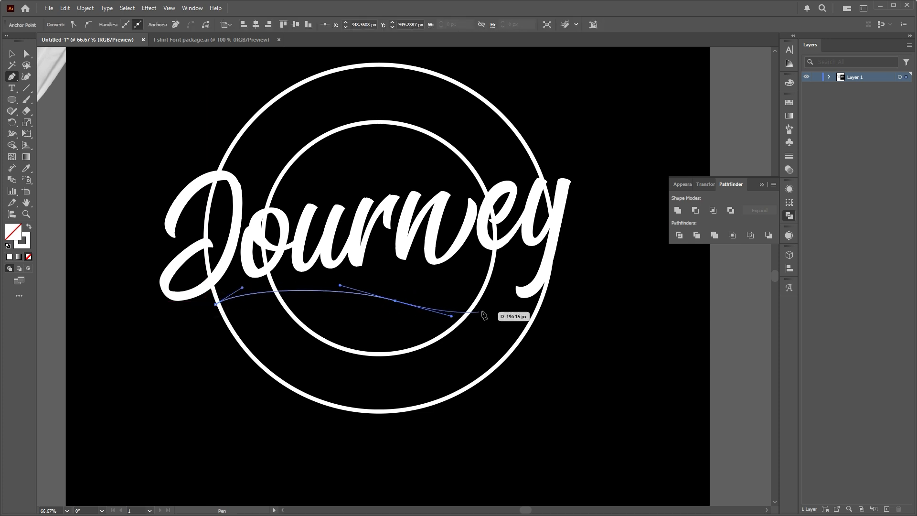
drag(554, 236, 573, 193)
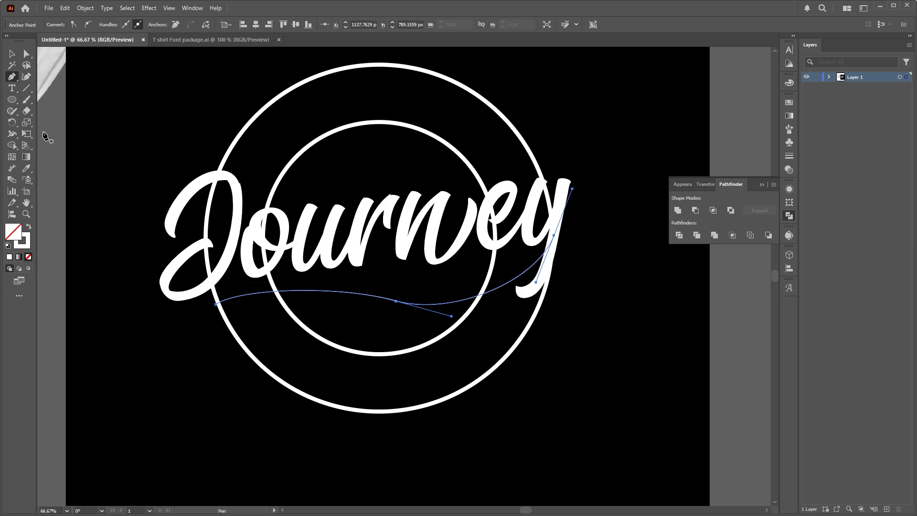
click(12, 53)
Raise the wavy path's middle anchor toward the lettering, adjust its curve, and pull the left end down and outward
scroll(244, 156, down, 2)
drag(301, 217, 424, 266)
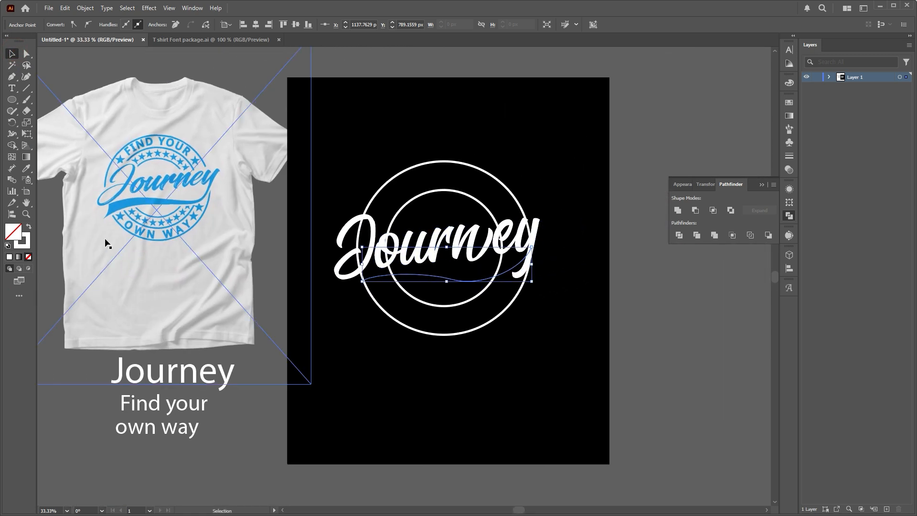
scroll(482, 270, up, 2)
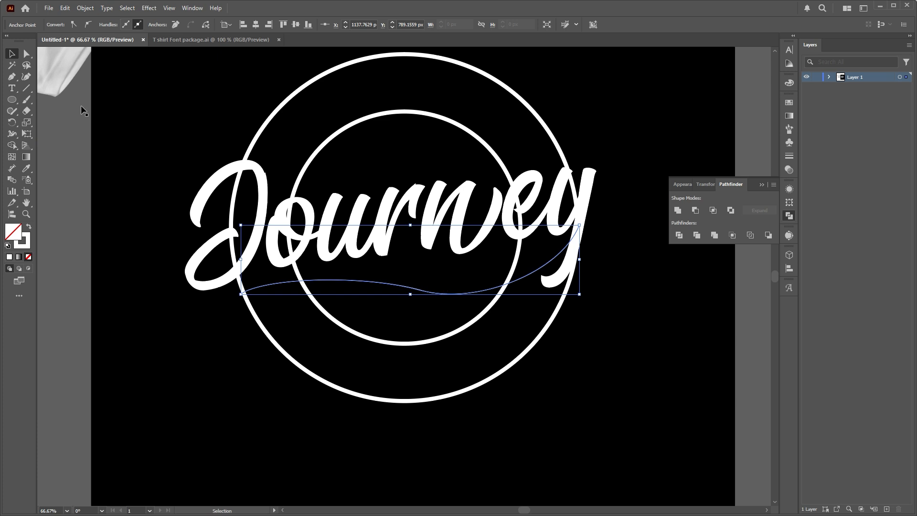
click(26, 53)
click(421, 289)
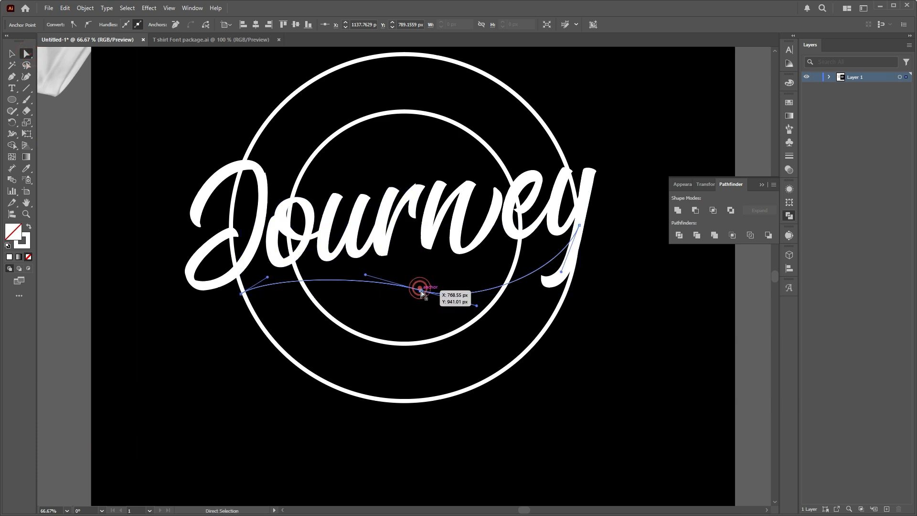
drag(421, 291, 428, 276)
drag(483, 294, 504, 287)
drag(243, 294, 221, 323)
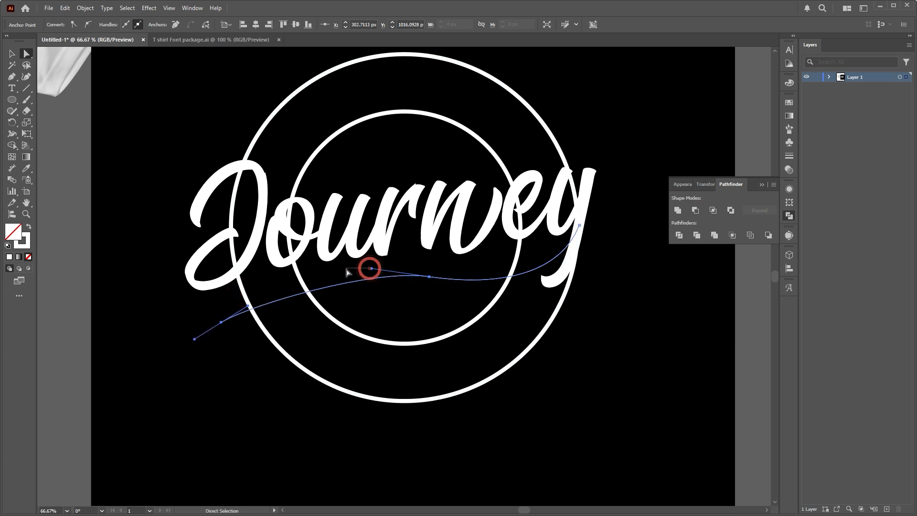
Lengthen the middle anchor's left handle and fine-tune both path ends, placing the right one on the "y" stem
click(373, 271)
click(419, 279)
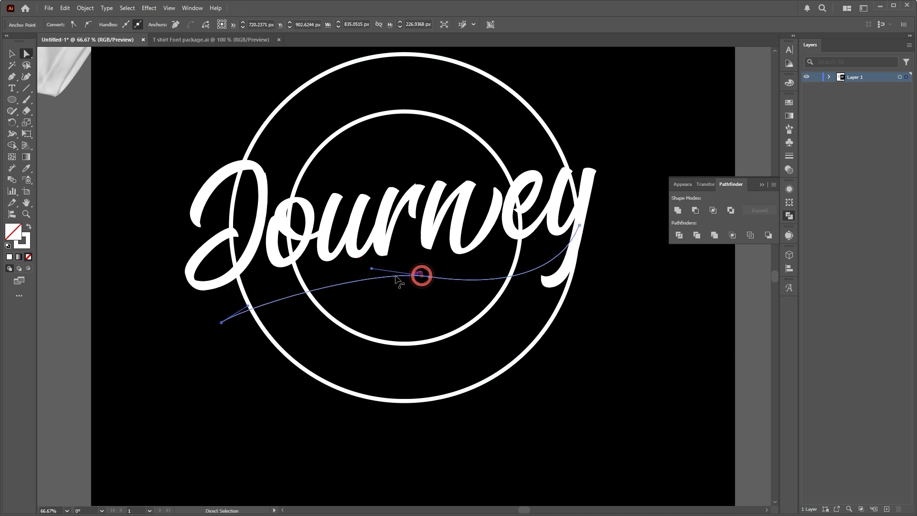
drag(373, 271, 310, 267)
click(503, 276)
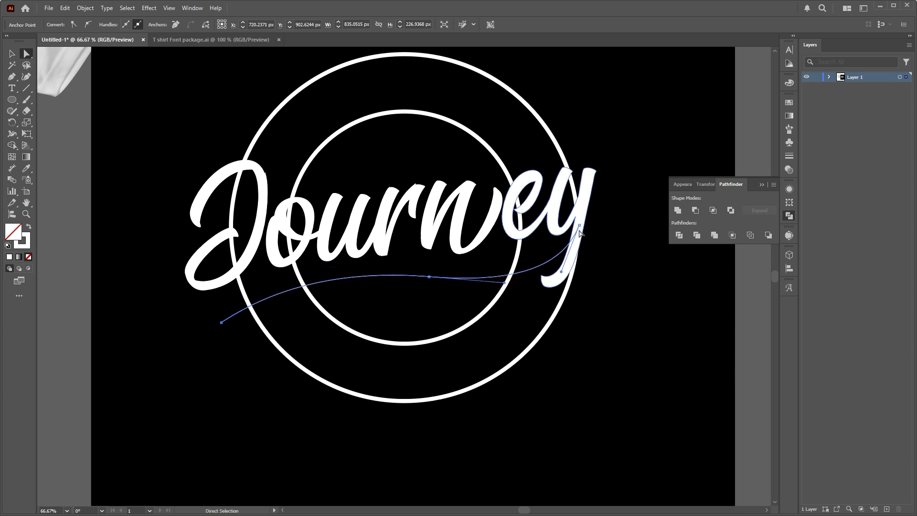
drag(580, 225, 579, 218)
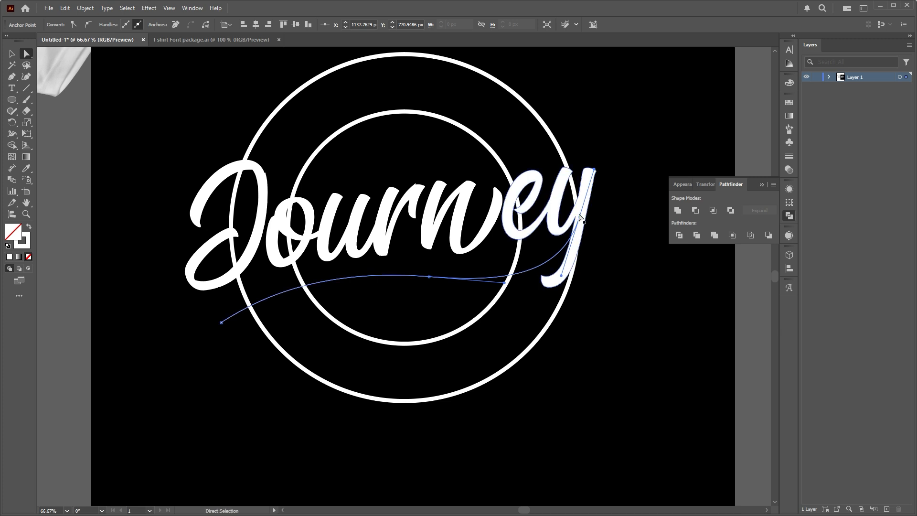
drag(580, 217, 584, 217)
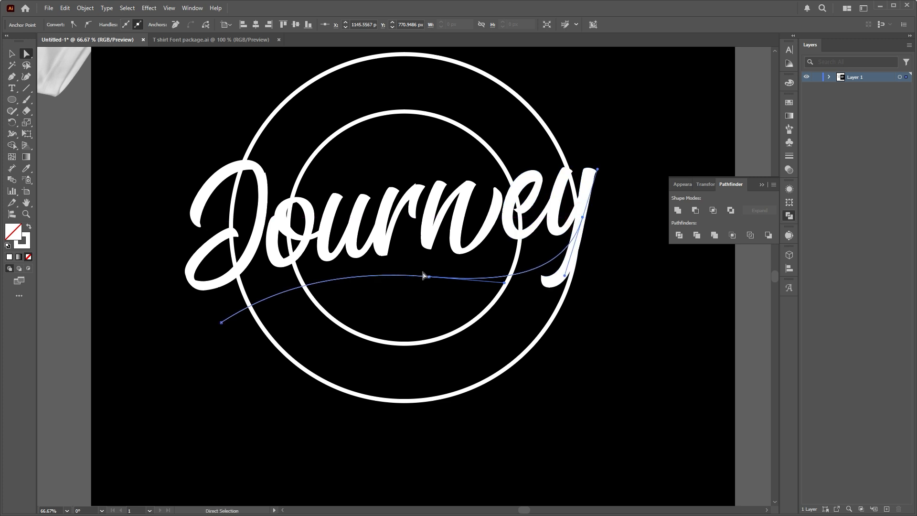
drag(222, 323, 227, 311)
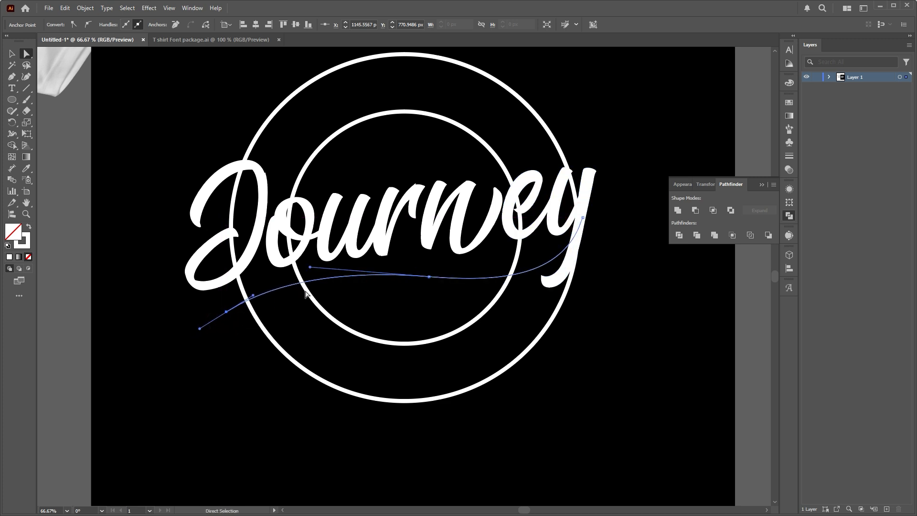
Smooth the wavy path under "Journey" along its whole length with the Smooth tool
click(424, 292)
click(446, 277)
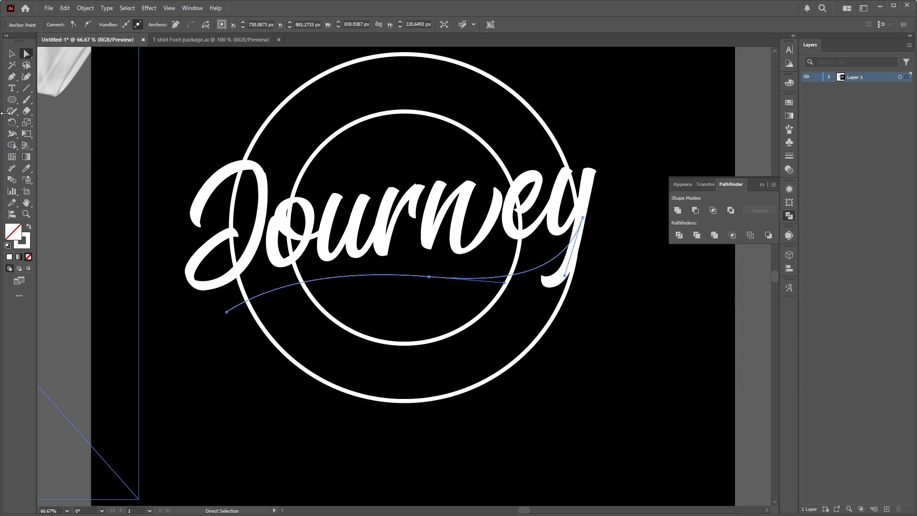
drag(14, 90, 53, 135)
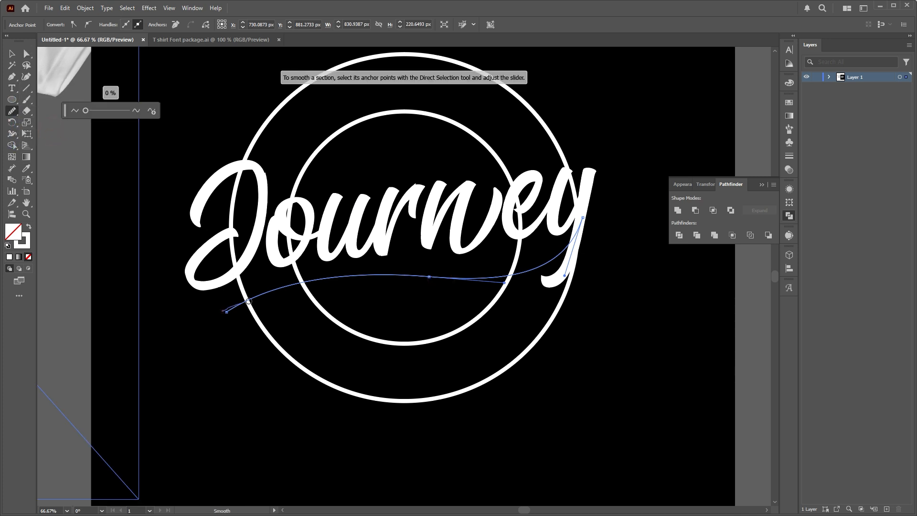
drag(549, 253, 467, 282)
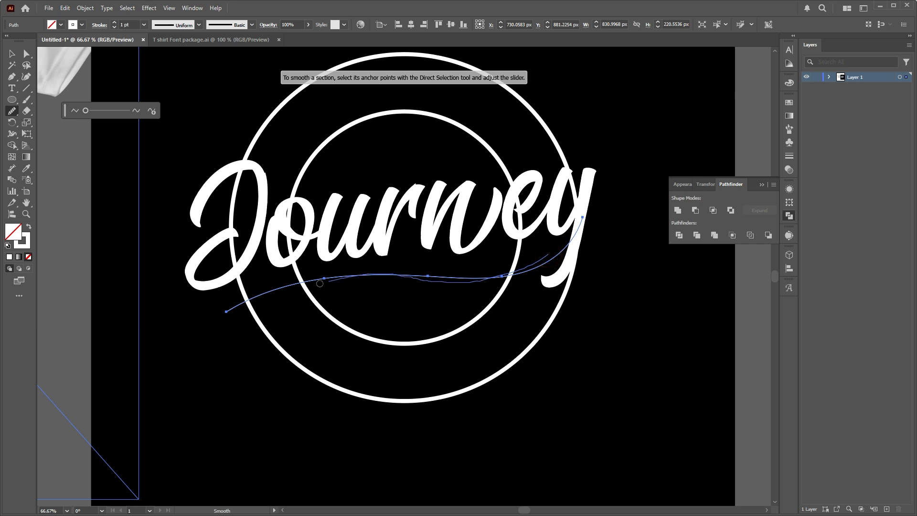
mouse_move(319, 283)
mouse_down()
mouse_move(224, 324)
mouse_move(224, 311)
mouse_up()
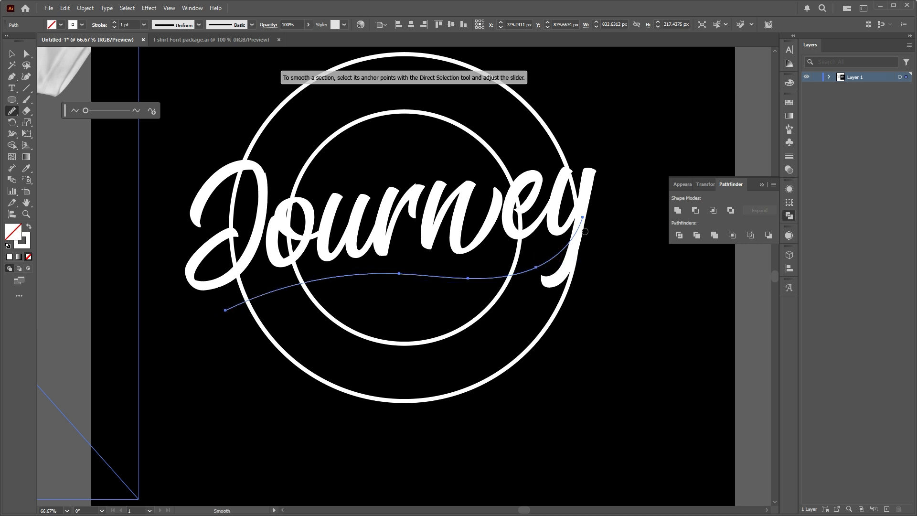
click(11, 56)
Set the stroke weight of the wavy path under "Journey" to 9 pt
click(249, 287)
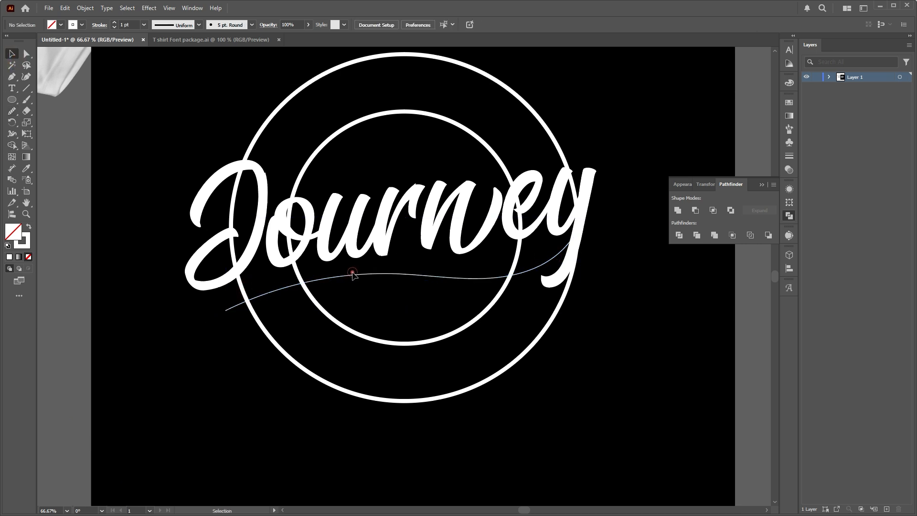
click(144, 25)
click(154, 123)
click(381, 270)
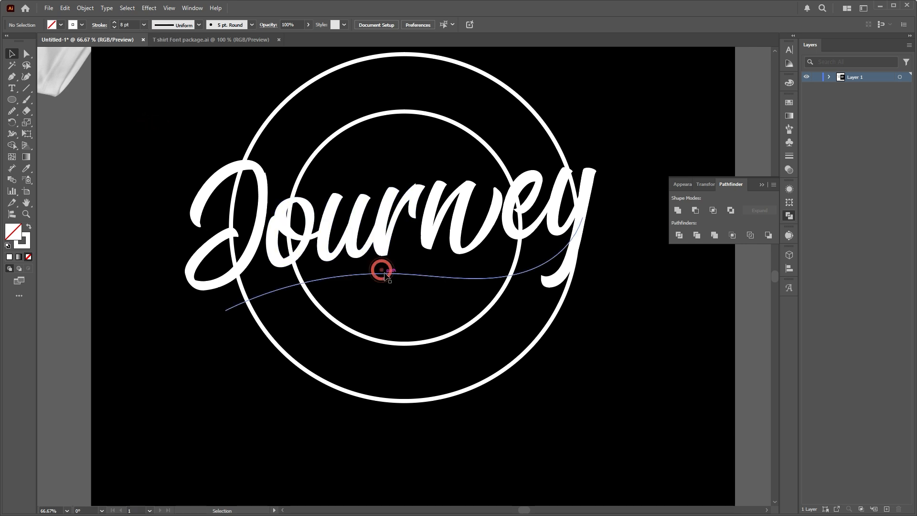
click(793, 152)
click(737, 113)
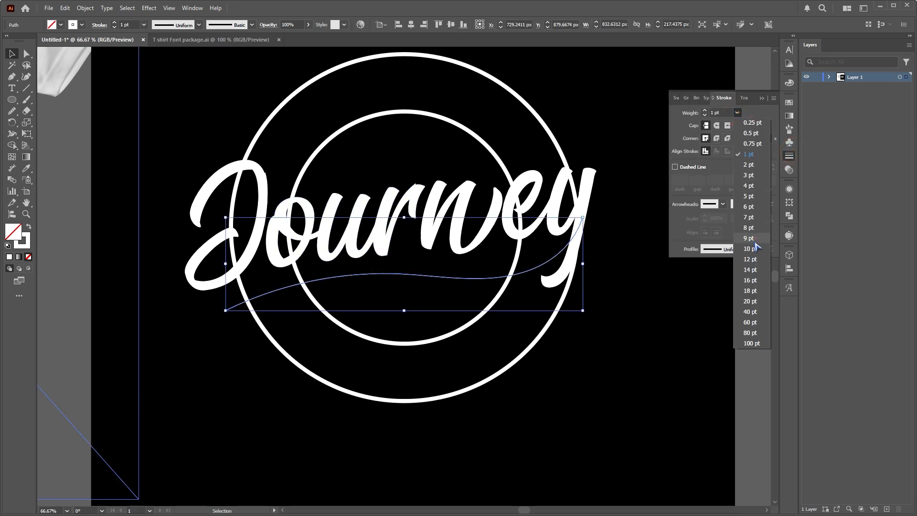
click(749, 221)
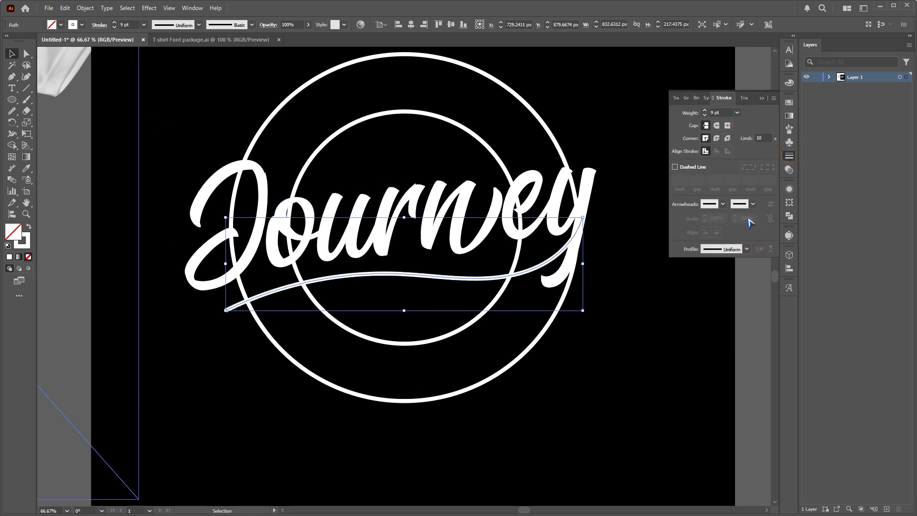
click(665, 287)
scroll(420, 276, down, 3)
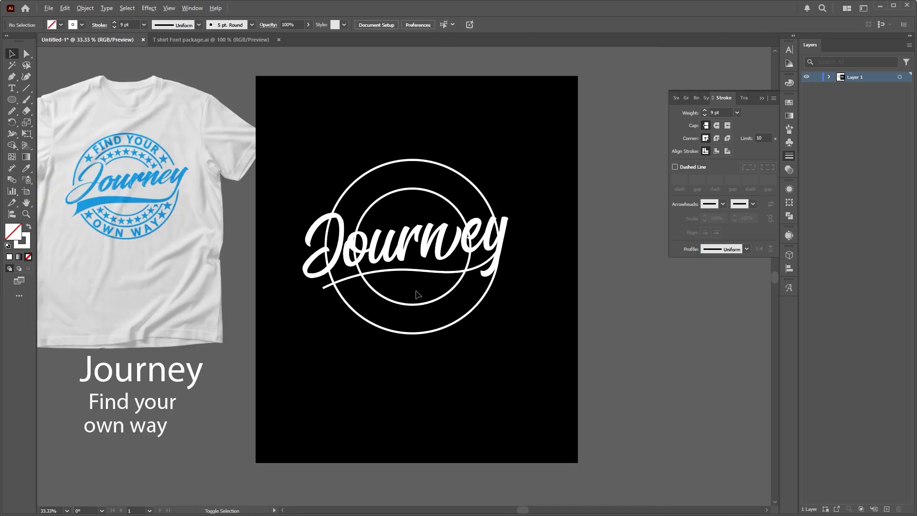
Move the wavy path's left end slightly up and outward, and lengthen the middle anchor's left handle for a smoother curve
click(425, 348)
scroll(409, 317, up, 3)
click(323, 294)
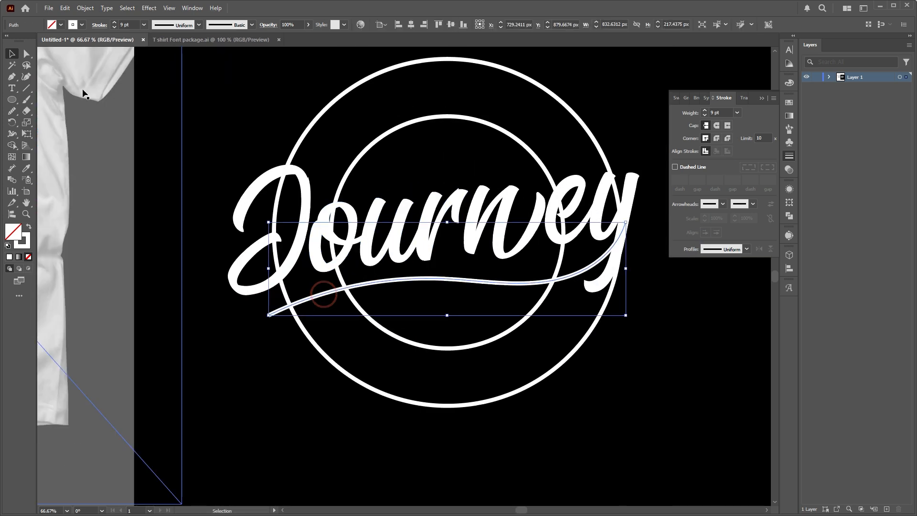
click(26, 57)
drag(268, 315, 265, 307)
drag(384, 278, 351, 275)
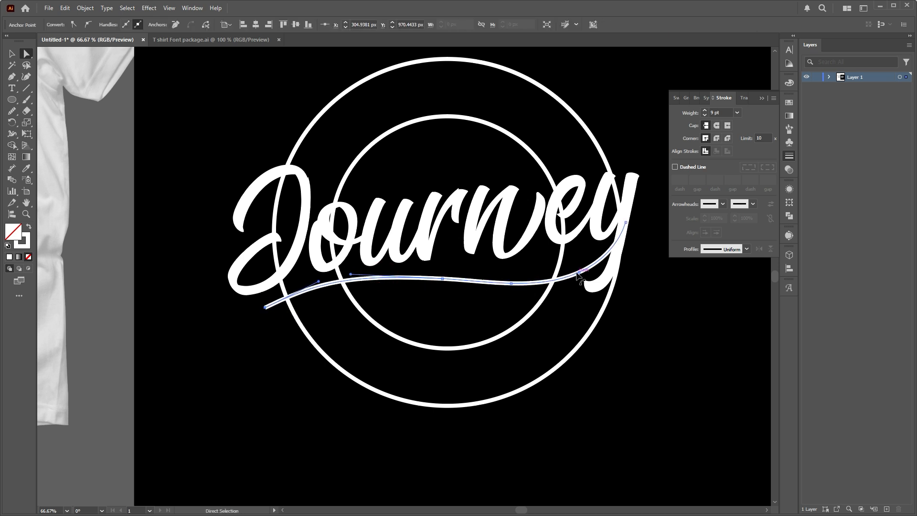
click(614, 348)
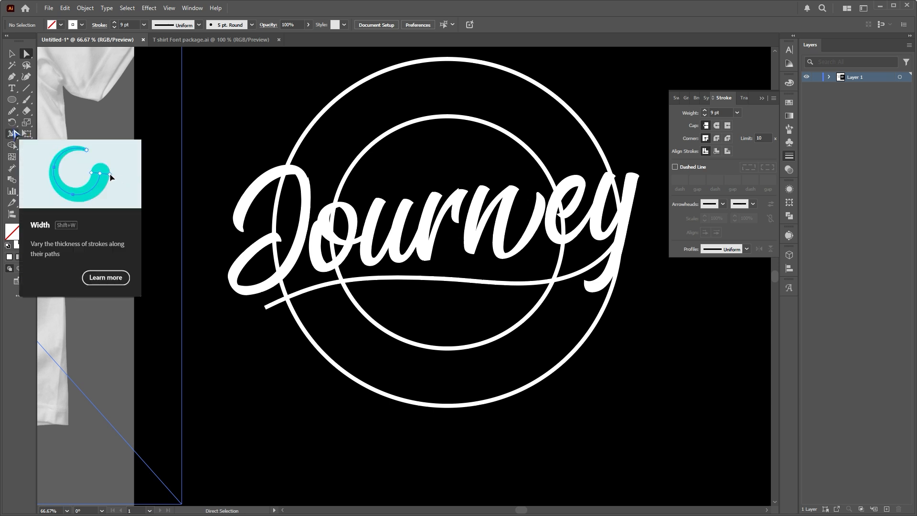
Widen the path's left end into a tapered swoosh with the Width tool, and lower that end anchor away from the "J"
click(12, 134)
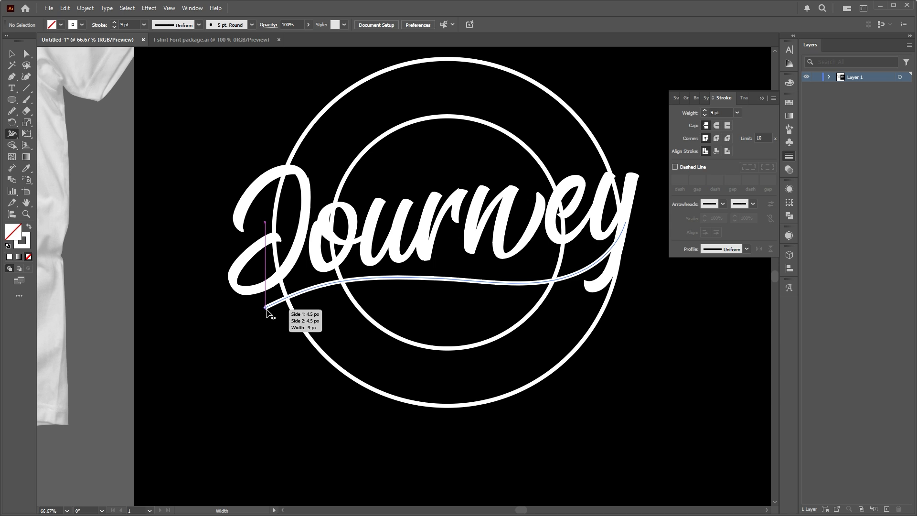
mouse_move(266, 308)
mouse_down()
mouse_move(278, 331)
mouse_move(274, 322)
mouse_up()
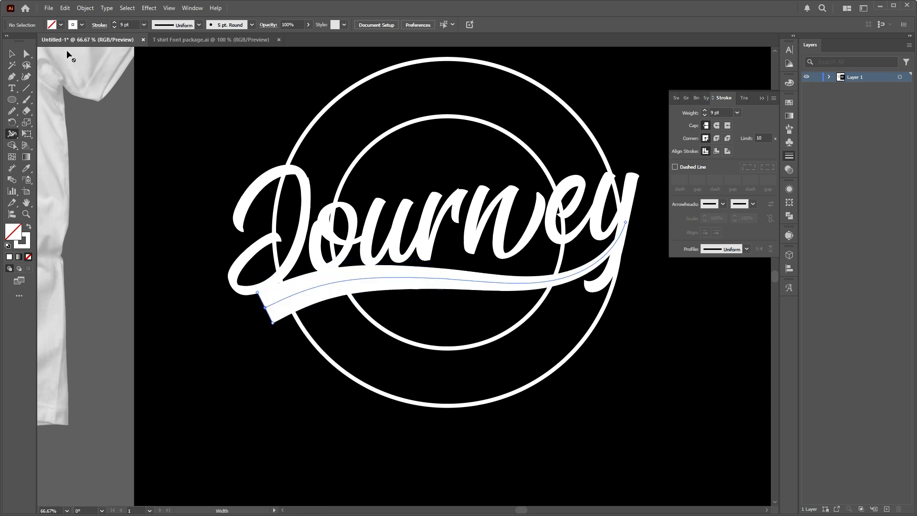
click(27, 54)
click(266, 309)
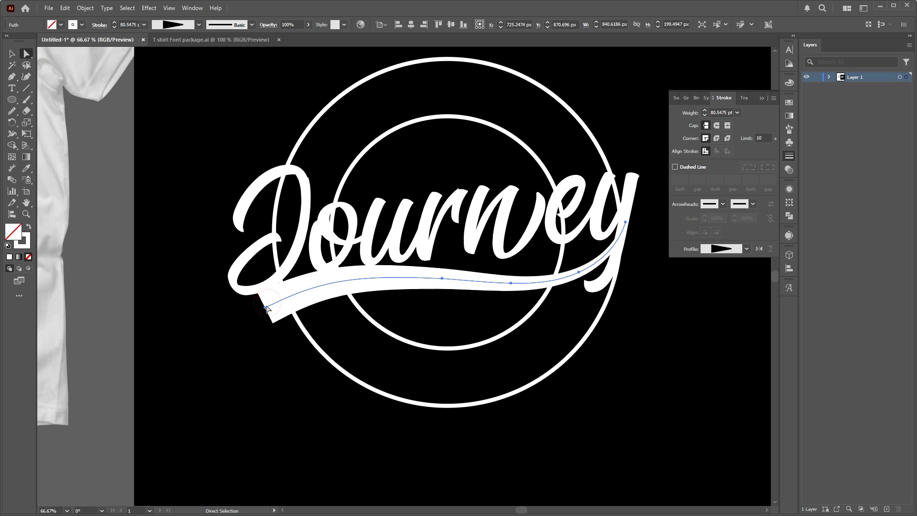
drag(266, 308, 265, 319)
click(299, 382)
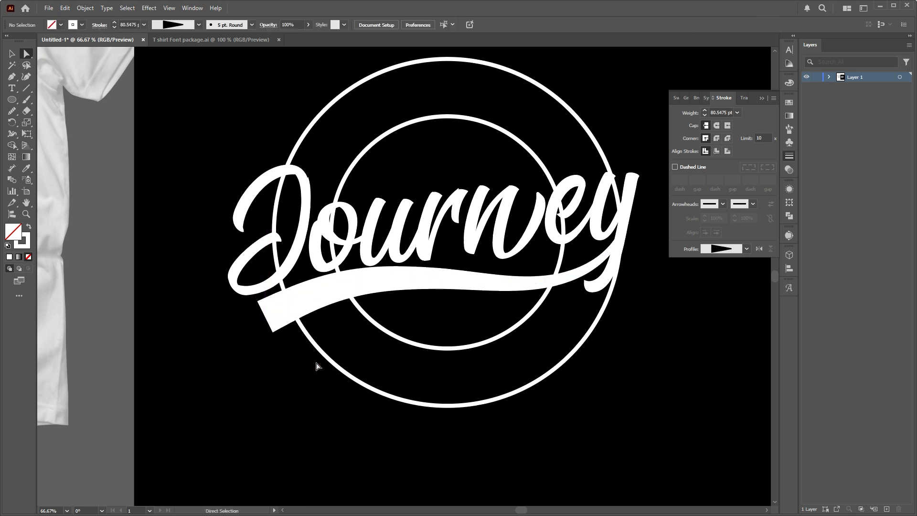
scroll(316, 366, down, 3)
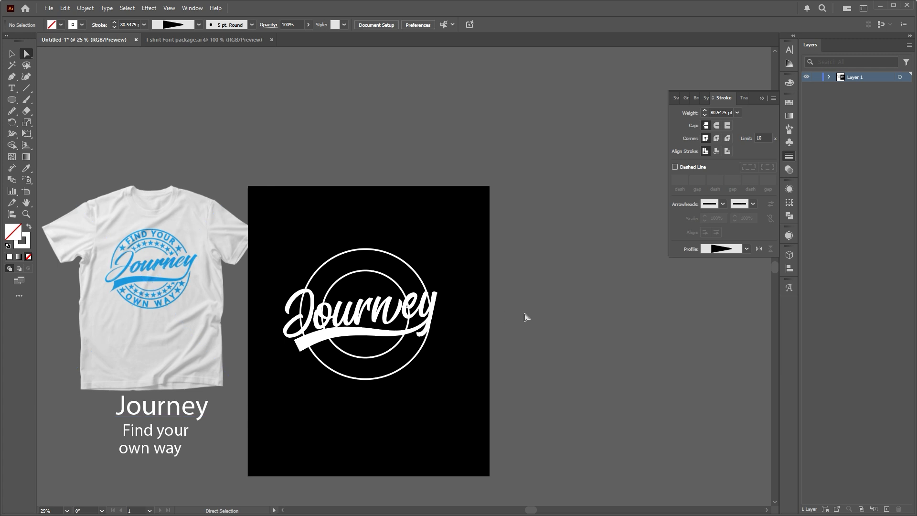
Raise the swoosh's right end anchor further up along the "y" stem
scroll(526, 318, up, 4)
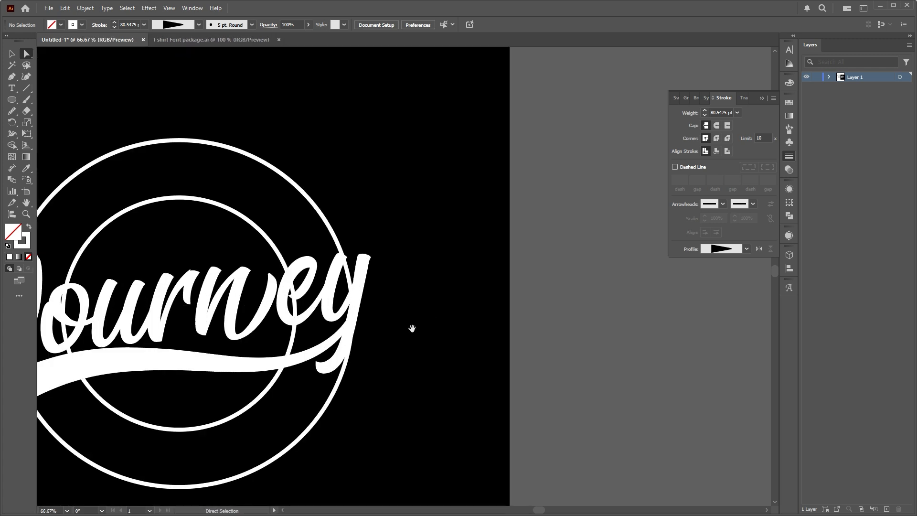
scroll(412, 328, down, 1)
click(434, 300)
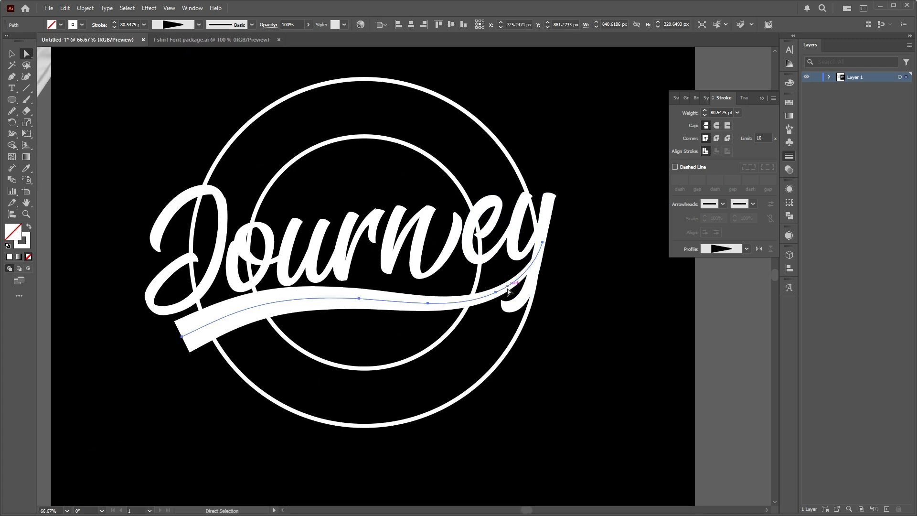
click(543, 243)
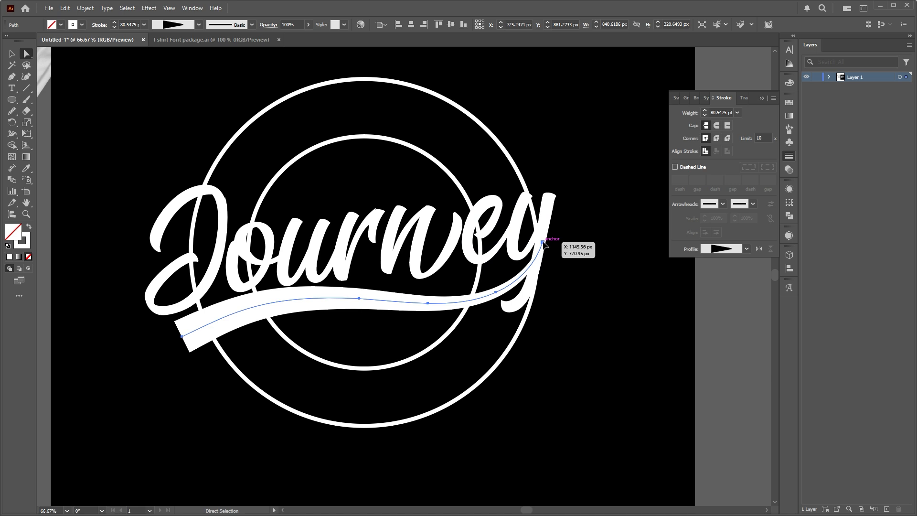
drag(543, 243, 537, 262)
click(577, 275)
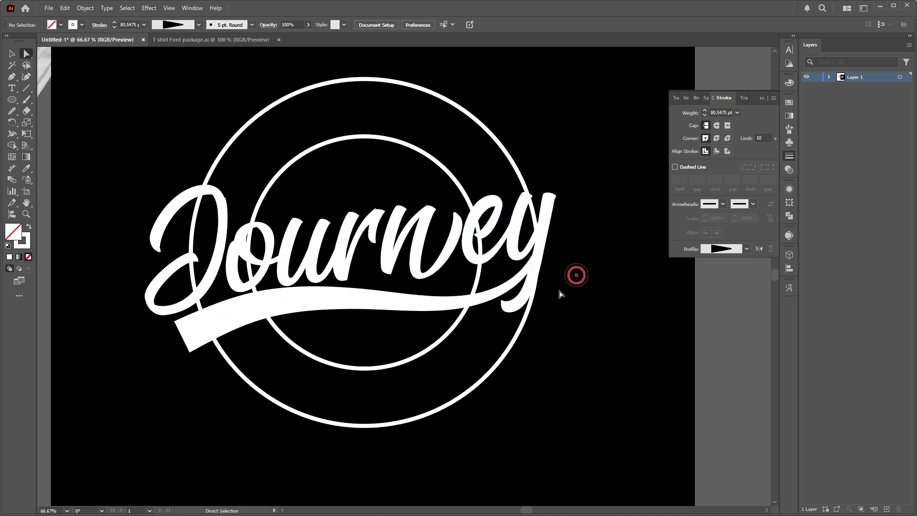
drag(410, 289, 474, 280)
Shift the whole swoosh slightly right and down beneath the "Journey" lettering
click(437, 289)
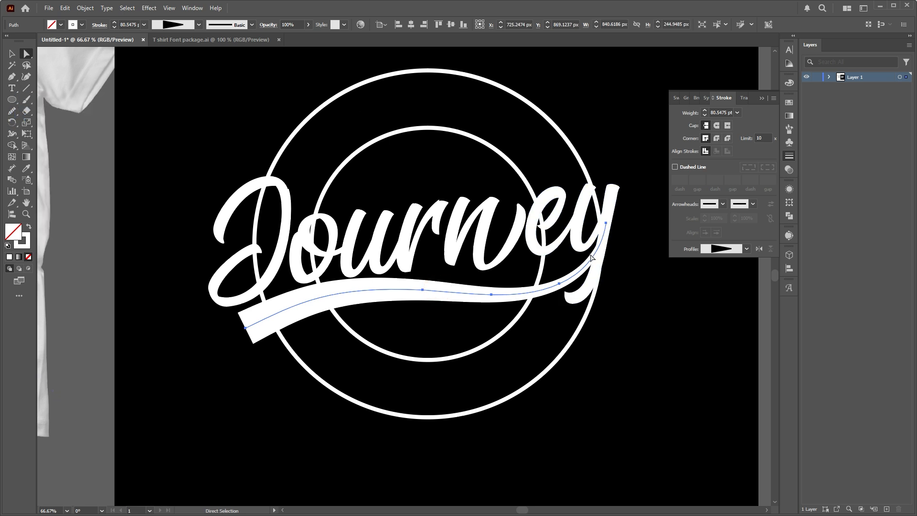
click(12, 54)
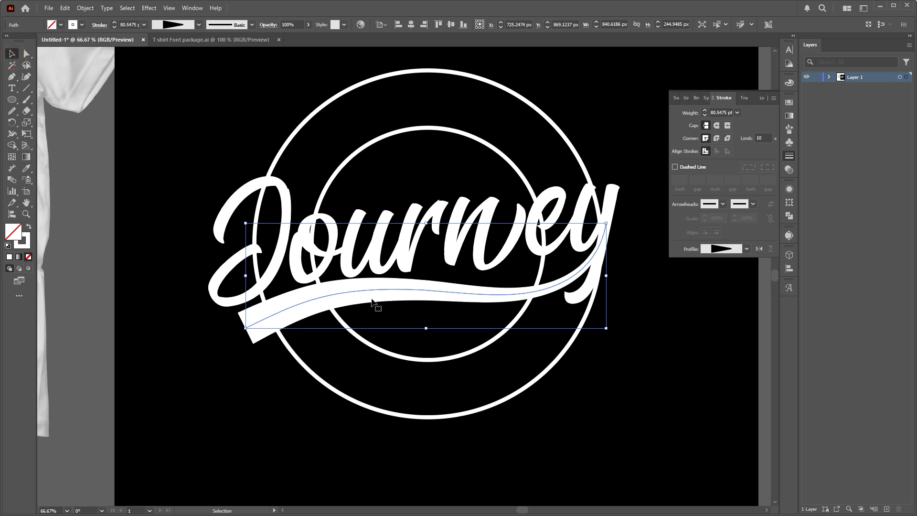
drag(380, 291, 387, 289)
key(Left)
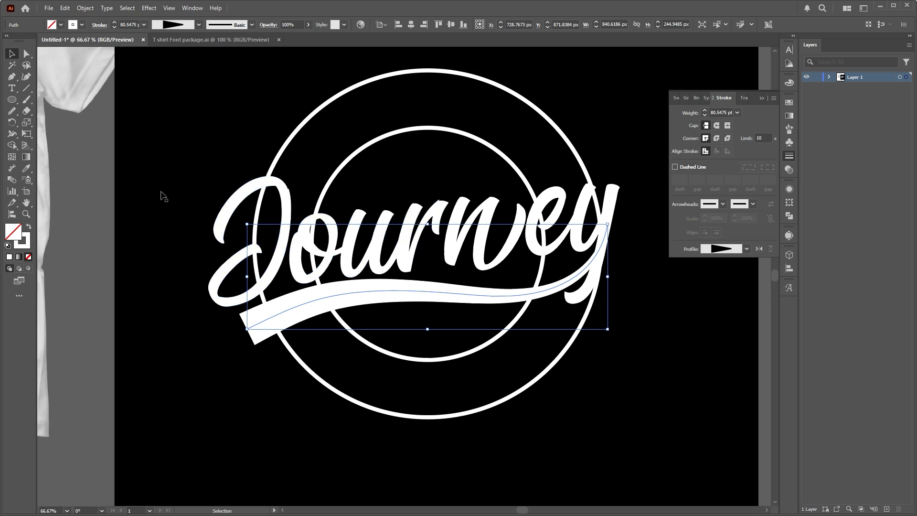
Extend the swoosh's left end anchor outward and down, and raise its handle slightly to arch the curve
click(26, 53)
scroll(328, 315, down, 3)
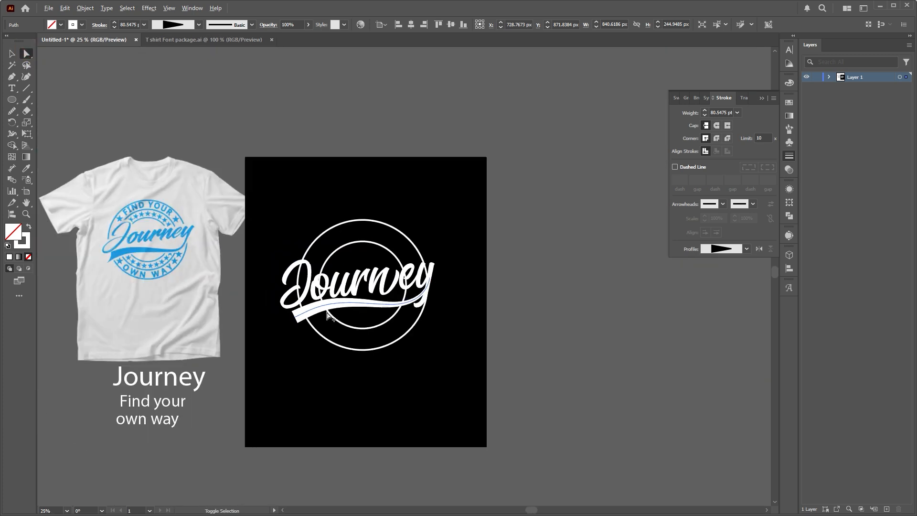
scroll(293, 340, up, 4)
drag(294, 302, 266, 308)
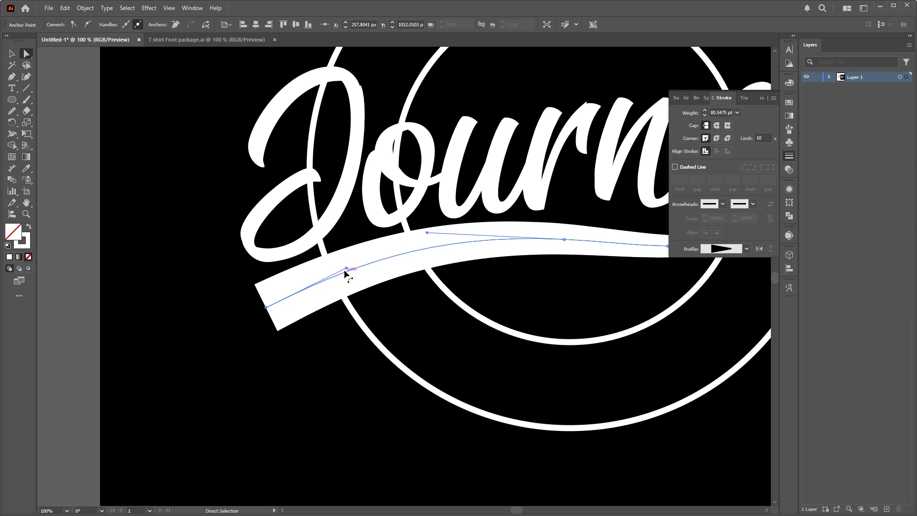
drag(346, 268, 346, 264)
click(393, 336)
scroll(399, 349, down, 1)
drag(399, 349, 307, 342)
Expand the swoosh's appearance into a filled shape
click(341, 300)
click(85, 8)
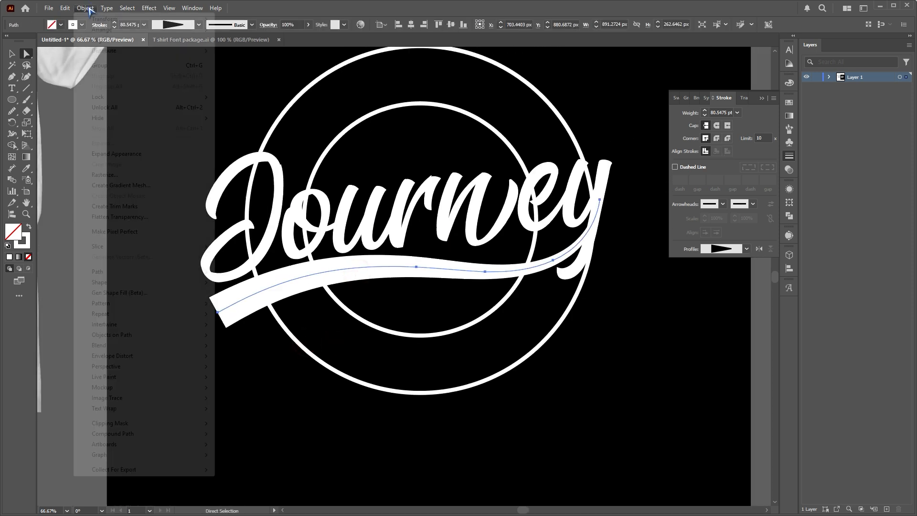
click(136, 153)
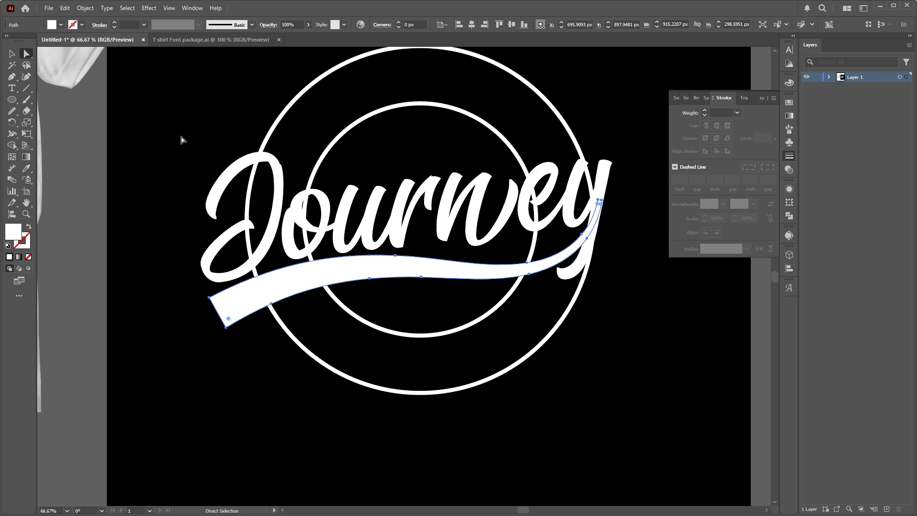
click(12, 54)
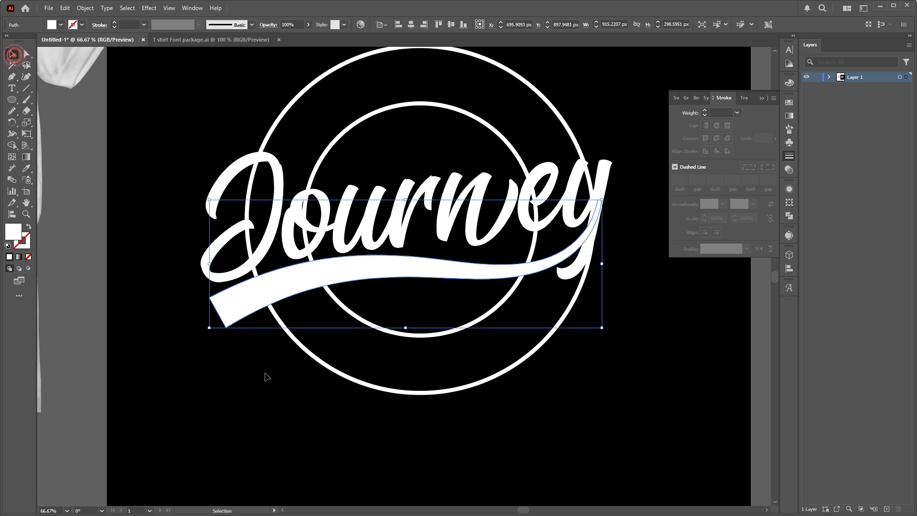
Examine how the expanded swoosh overlaps the "y" stem and the circles
click(298, 289)
scroll(427, 259, up, 1)
drag(551, 219, 473, 243)
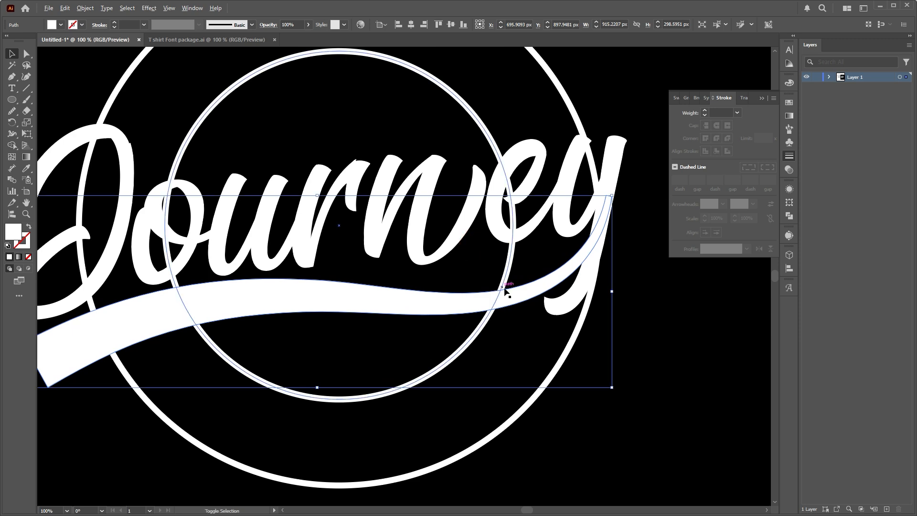
scroll(506, 291, down, 2)
scroll(384, 285, up, 1)
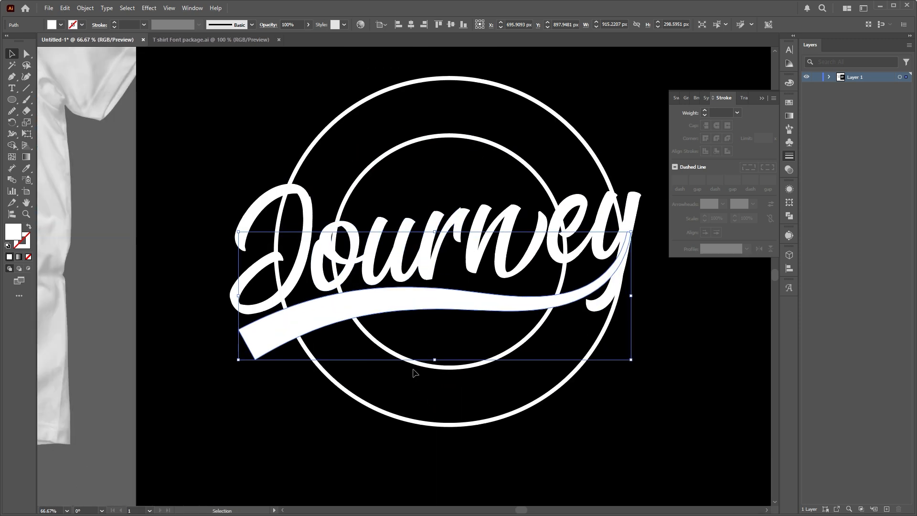
click(671, 311)
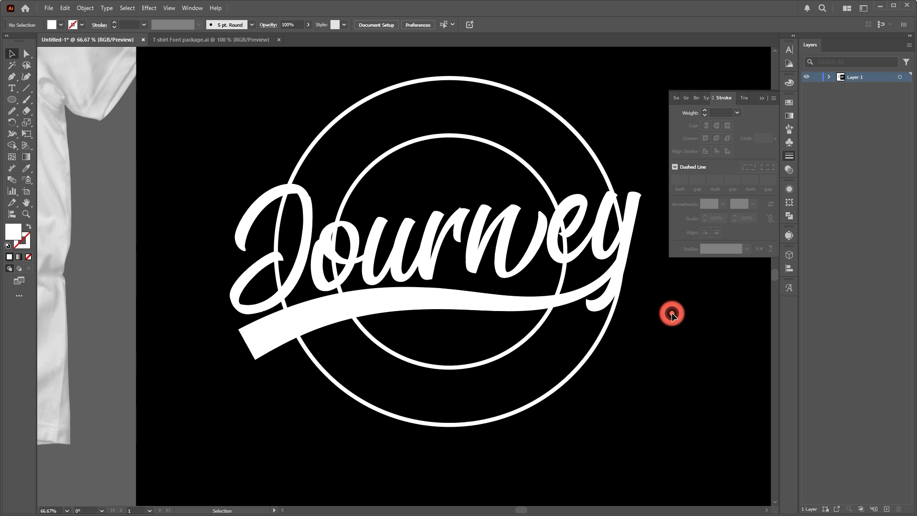
click(618, 281)
click(686, 291)
Move the swoosh's upper-right corner out to the "y" stem's edge, and shift the anchor below it slightly right
click(587, 291)
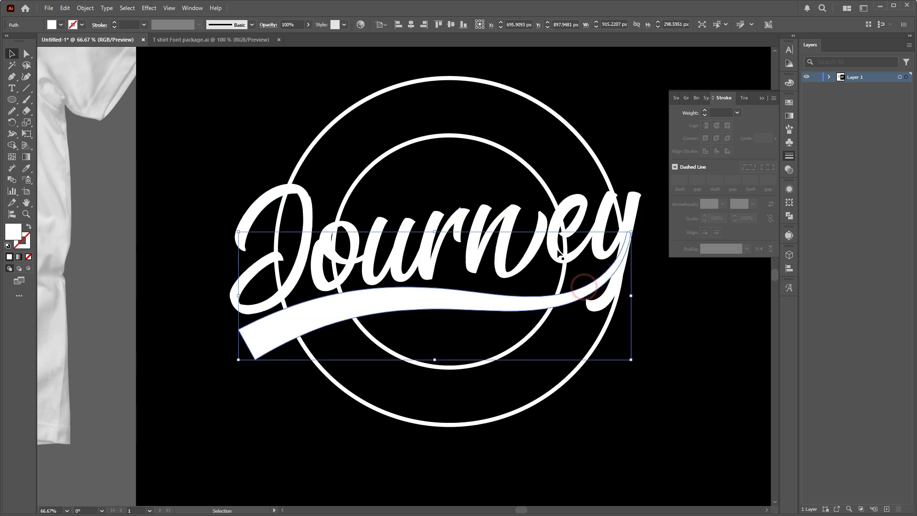
shift+click(618, 248)
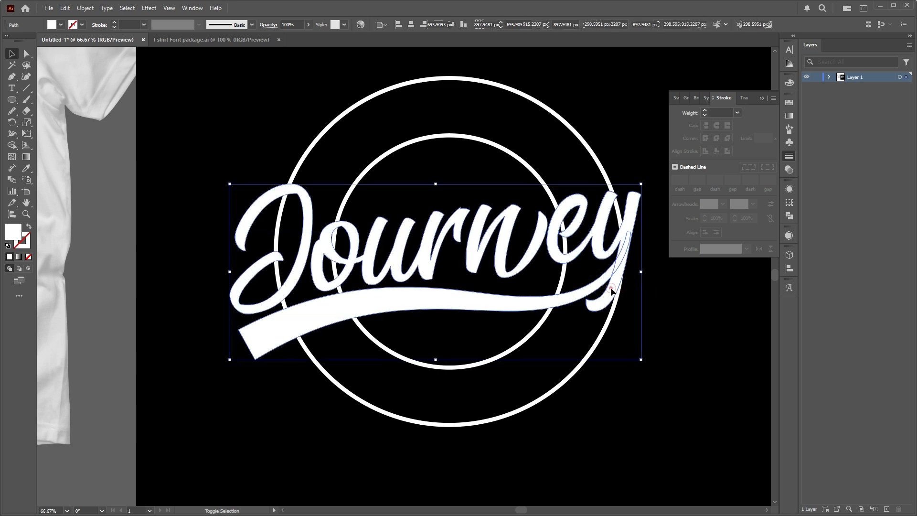
scroll(618, 248, up, 2)
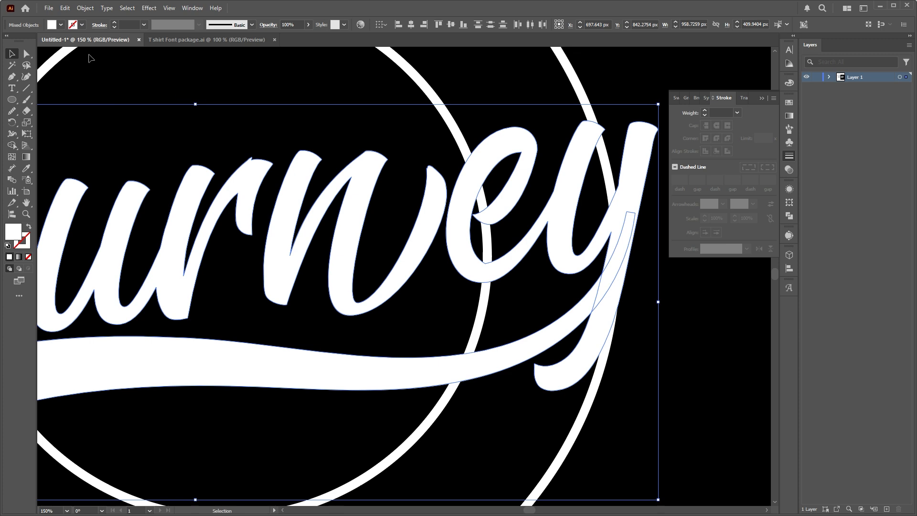
click(27, 54)
scroll(640, 225, up, 3)
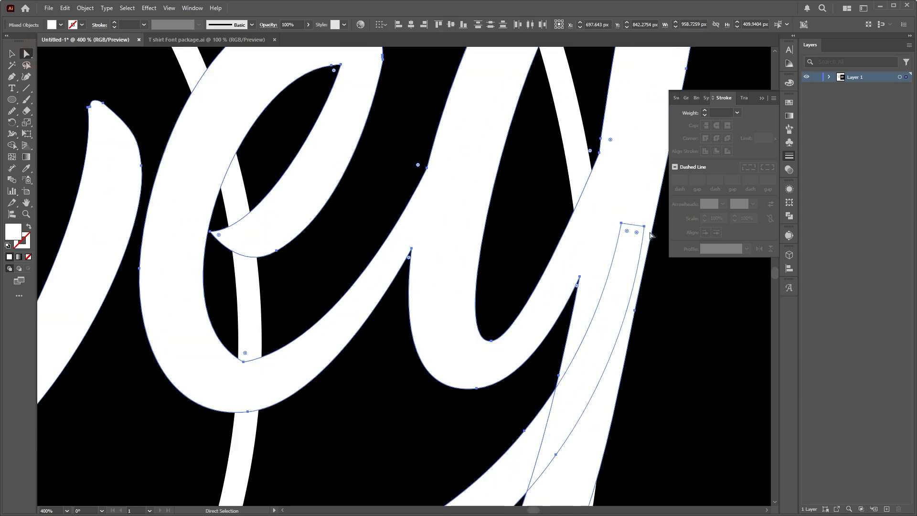
drag(645, 227, 654, 221)
scroll(643, 258, down, 5)
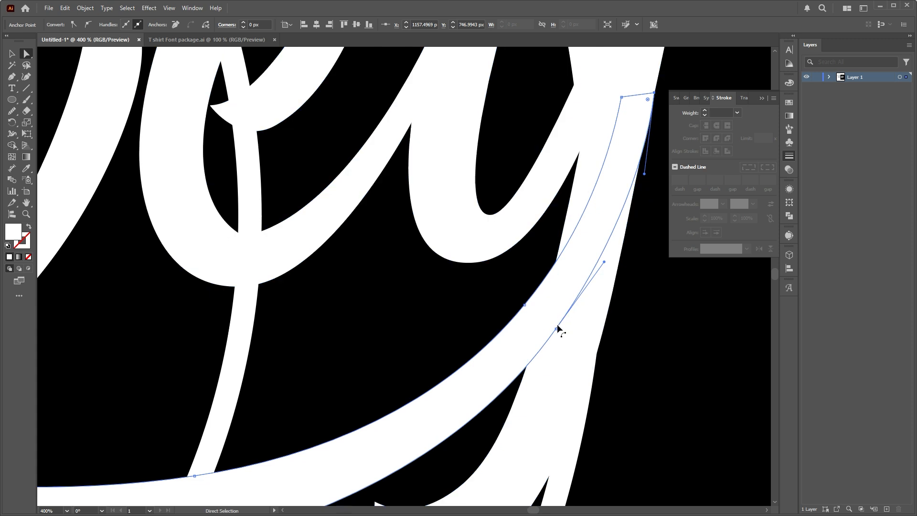
mouse_move(558, 328)
mouse_down()
mouse_move(577, 331)
mouse_move(562, 328)
mouse_up()
scroll(575, 322, down, 2)
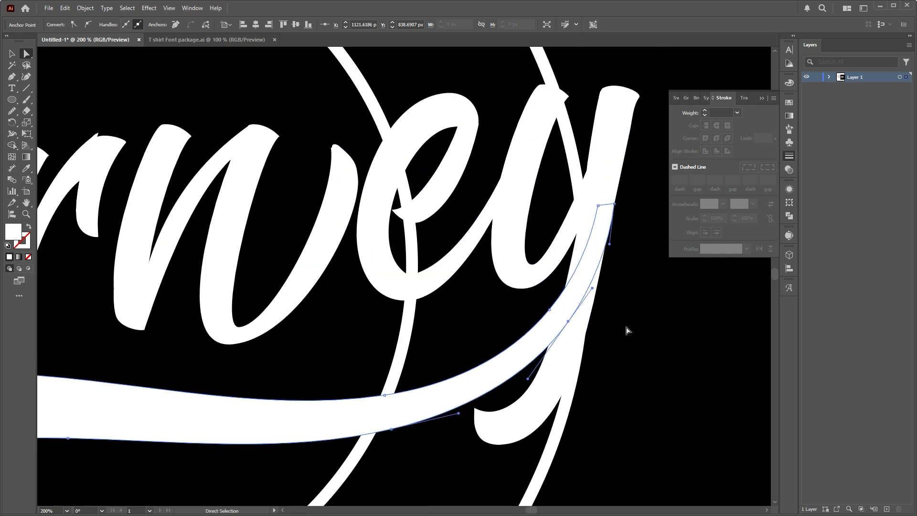
Select the swoosh and the "Journey" lettering together, and remove the "y" tail below the swoosh with the Shape Builder tool
drag(623, 316, 581, 262)
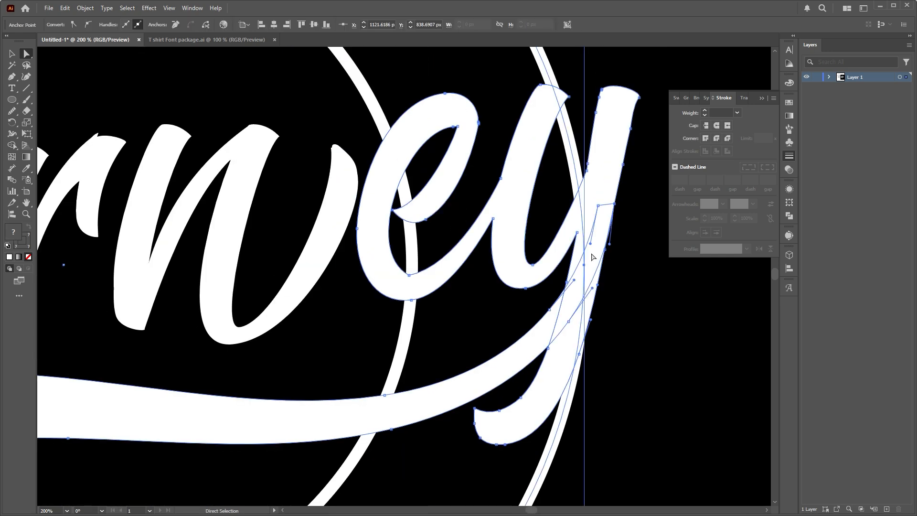
click(537, 291)
scroll(538, 291, down, 2)
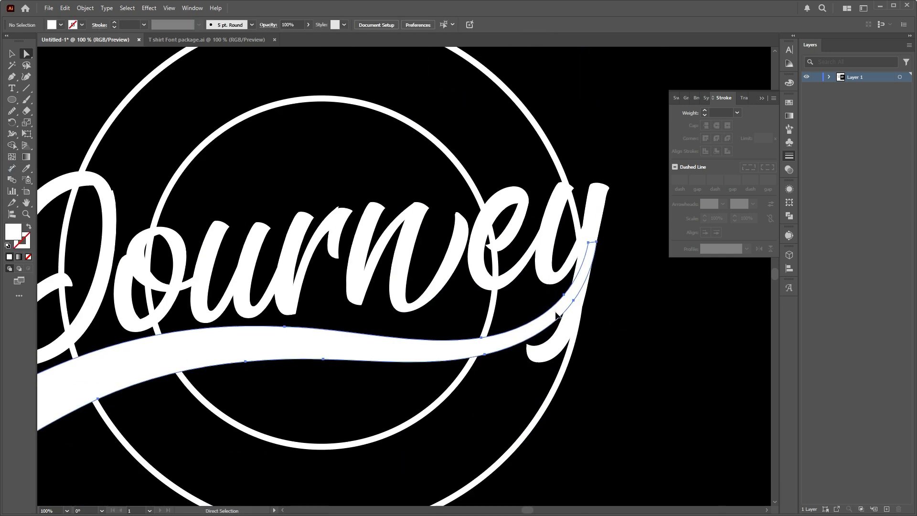
click(557, 316)
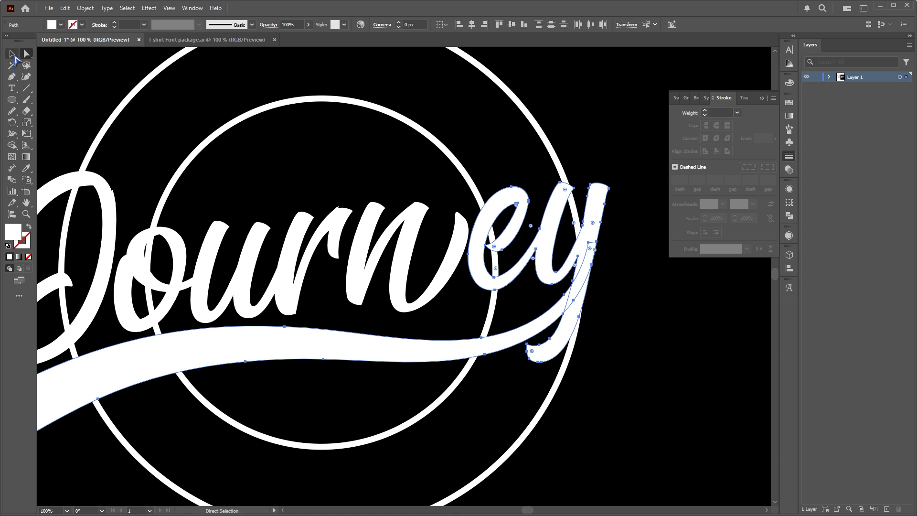
click(13, 54)
click(638, 317)
click(573, 321)
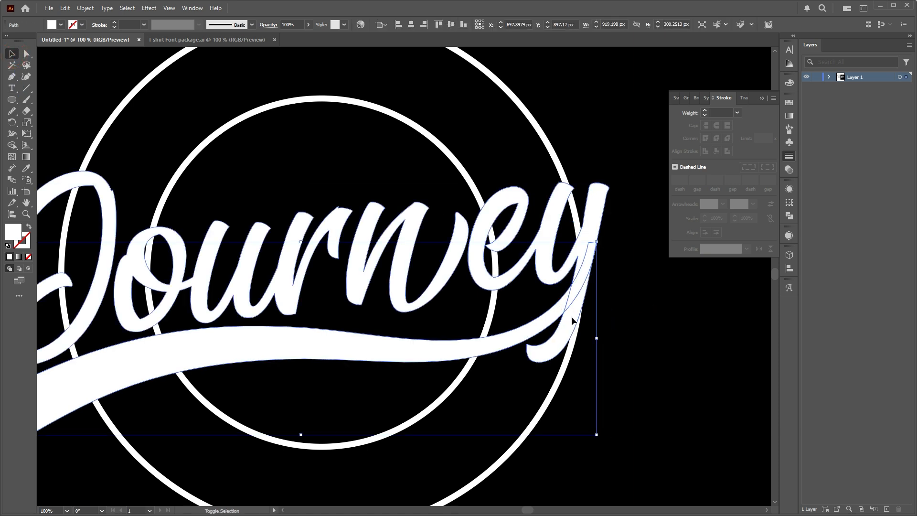
shift+click(499, 288)
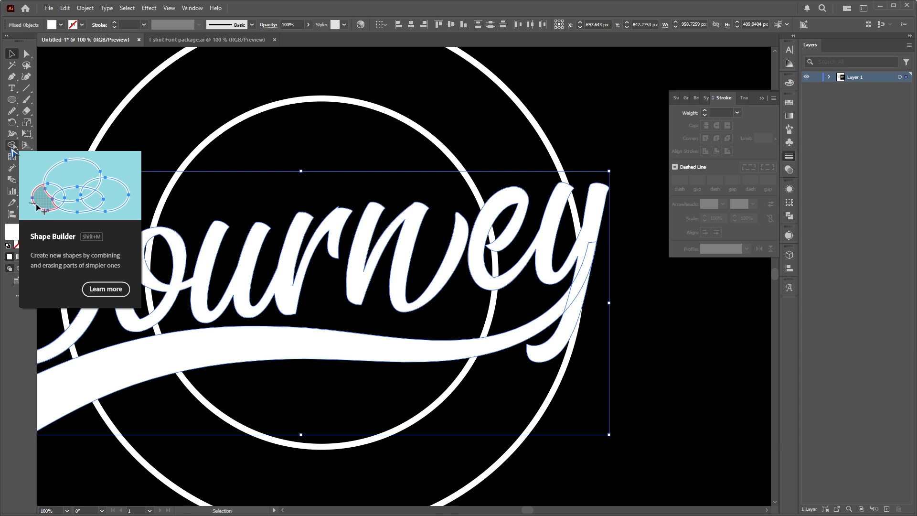
click(13, 148)
click(565, 335)
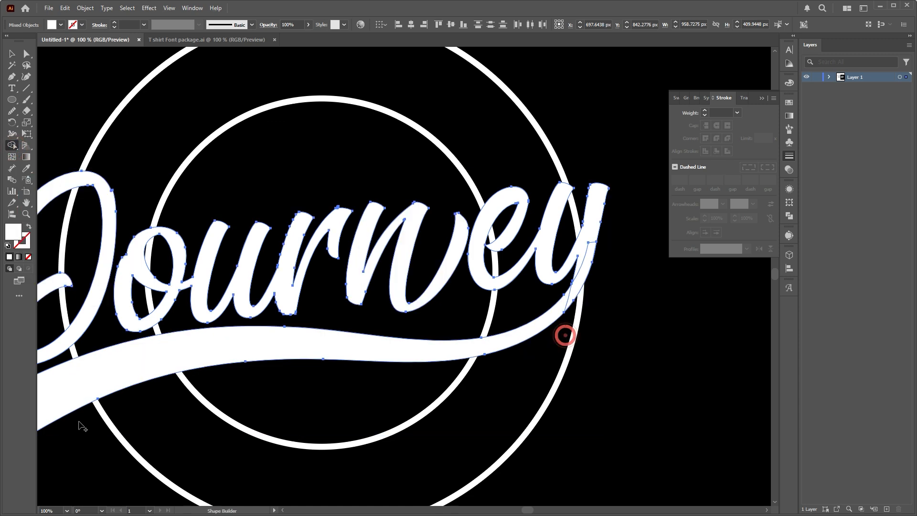
Merge the swoosh with the "y" of the "Journey" lettering into one shape with the Shape Builder tool, and deselect it
mouse_move(514, 254)
mouse_down()
mouse_move(595, 224)
mouse_move(569, 302)
mouse_up()
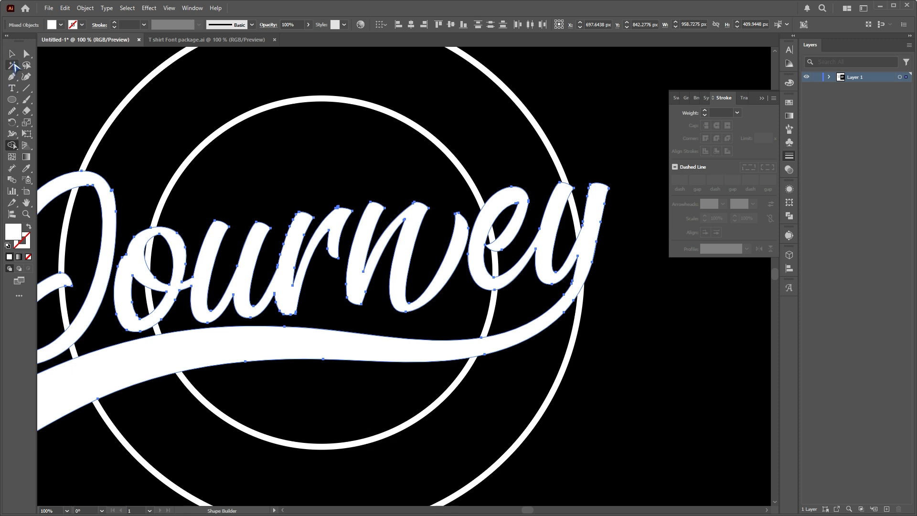
click(12, 54)
click(681, 349)
key(ctrl+minus)
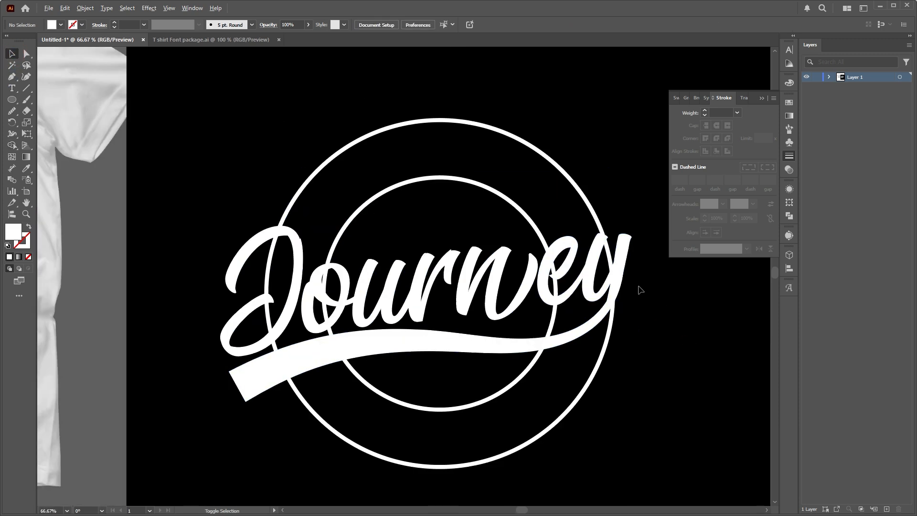
Round the inner corner where the "y" stem meets the swoosh
scroll(640, 290, up, 4)
click(594, 256)
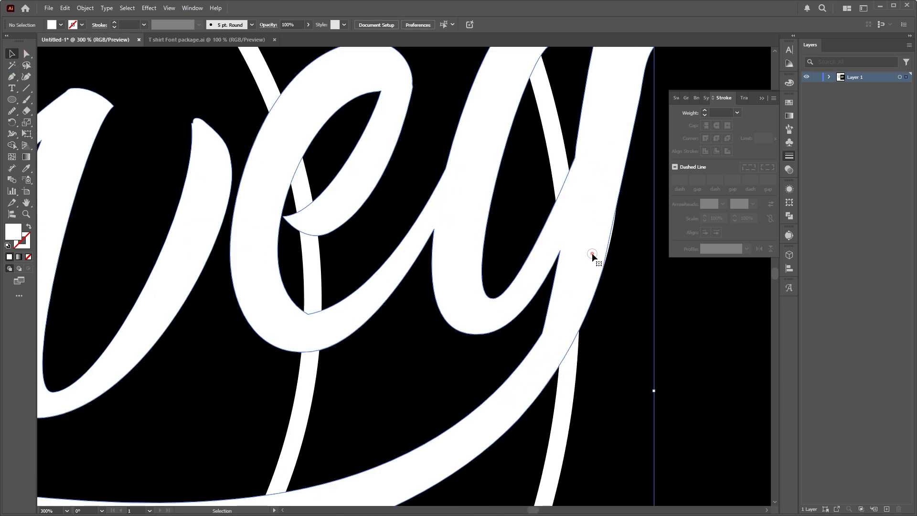
click(27, 53)
click(534, 330)
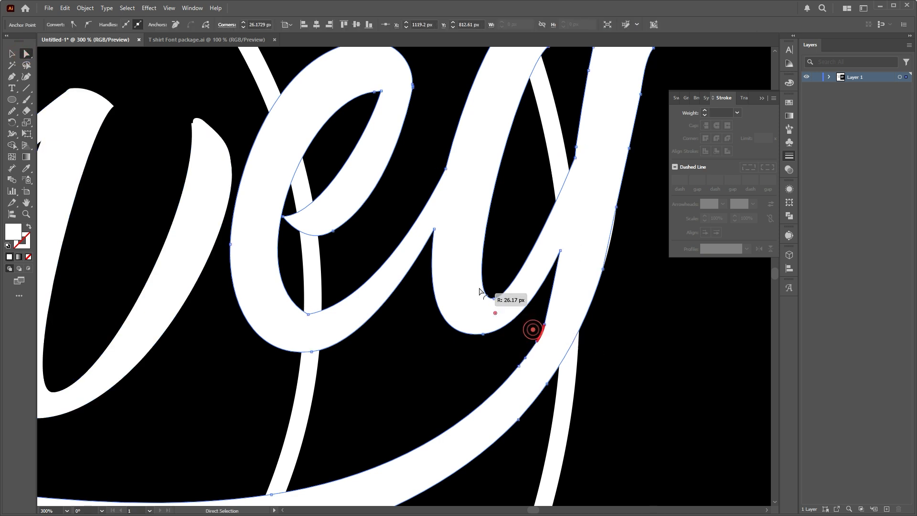
click(444, 302)
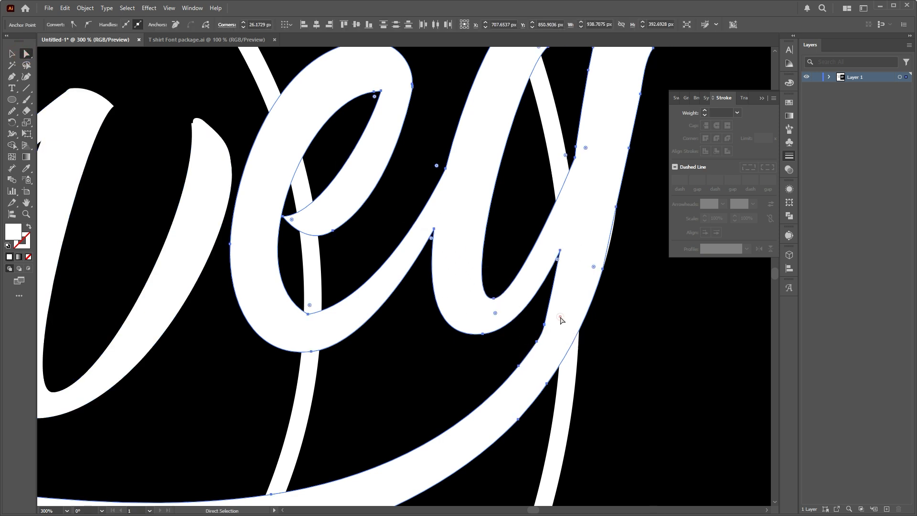
drag(544, 325, 543, 318)
key(ctrl+z)
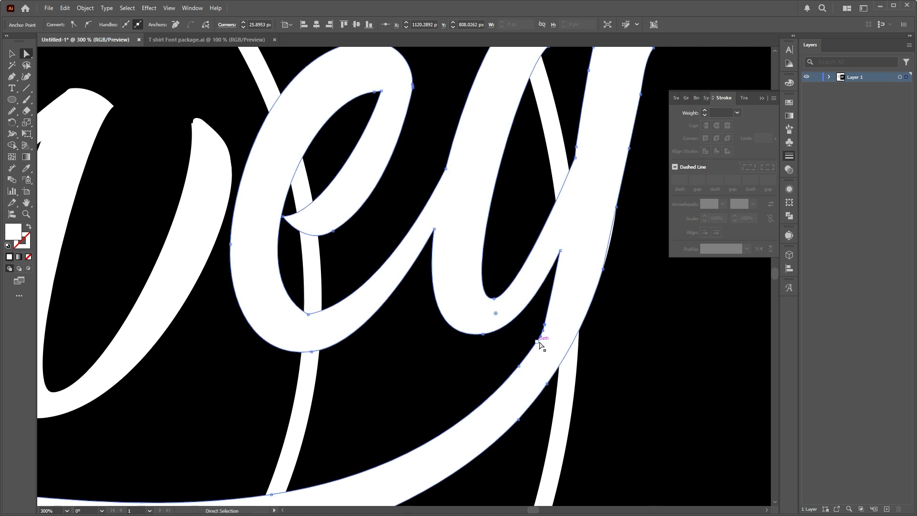
Smooth the inner and outer edges of the join between the "y" stem and the swoosh with the Smooth tool
click(12, 111)
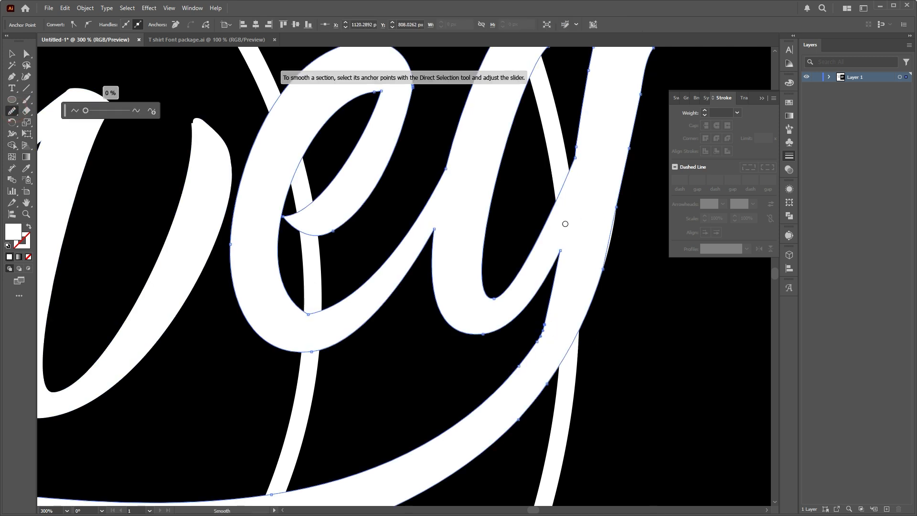
drag(560, 256, 511, 374)
mouse_move(537, 346)
mouse_down()
mouse_move(512, 372)
mouse_move(561, 268)
mouse_move(542, 335)
mouse_move(527, 348)
mouse_move(554, 326)
mouse_move(560, 267)
mouse_move(498, 390)
mouse_up()
drag(604, 264, 565, 353)
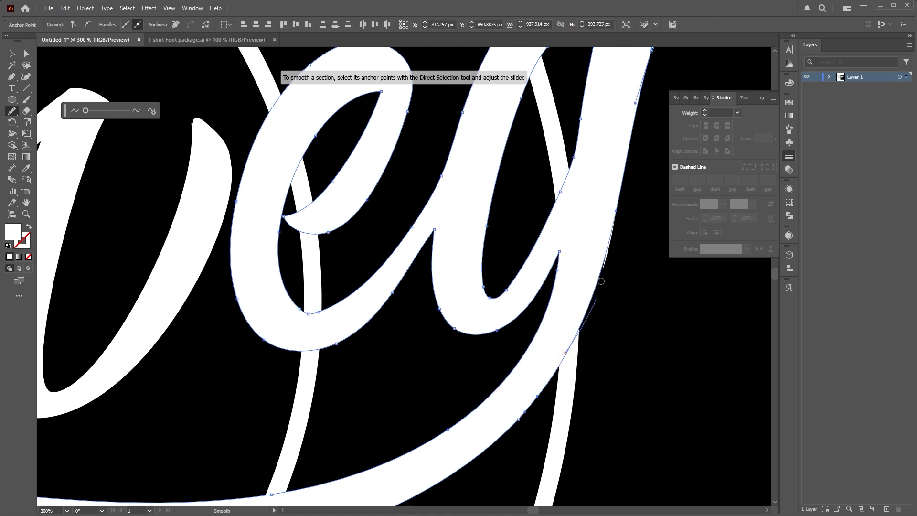
drag(615, 209, 603, 286)
drag(610, 223, 532, 430)
mouse_move(588, 322)
mouse_down()
mouse_move(510, 442)
mouse_move(502, 437)
mouse_move(562, 347)
mouse_up()
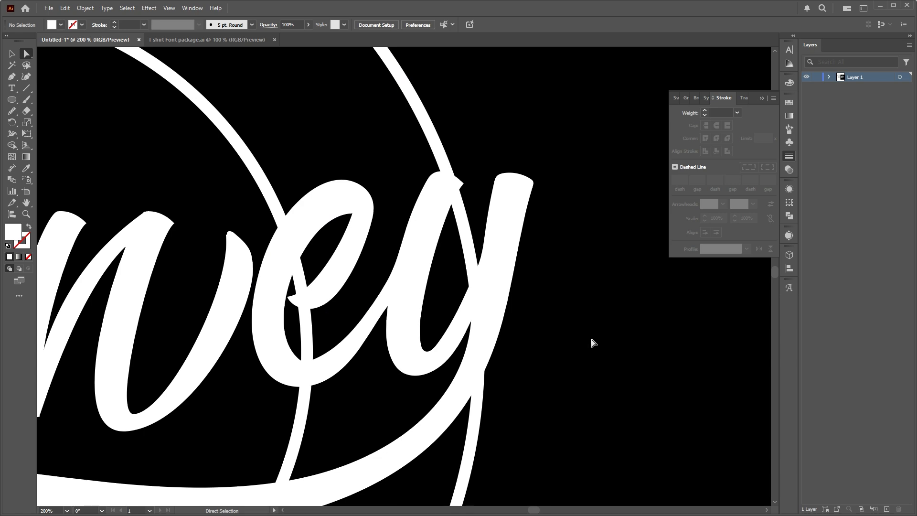
scroll(591, 341, down, 4)
scroll(579, 337, down, 1)
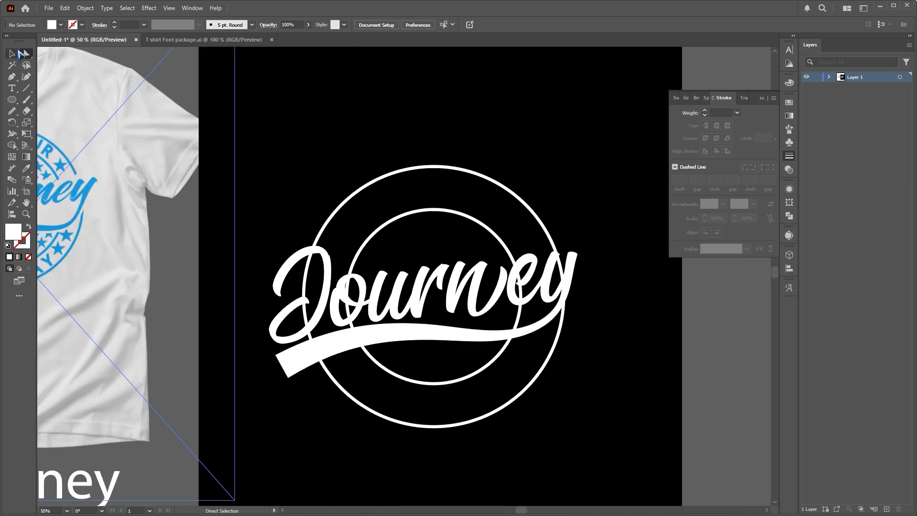
Draw a white ellipse about 91 × 98 px and place it over the swoosh's blunt left end
click(12, 54)
click(380, 336)
scroll(379, 336, down, 1)
scroll(355, 335, up, 3)
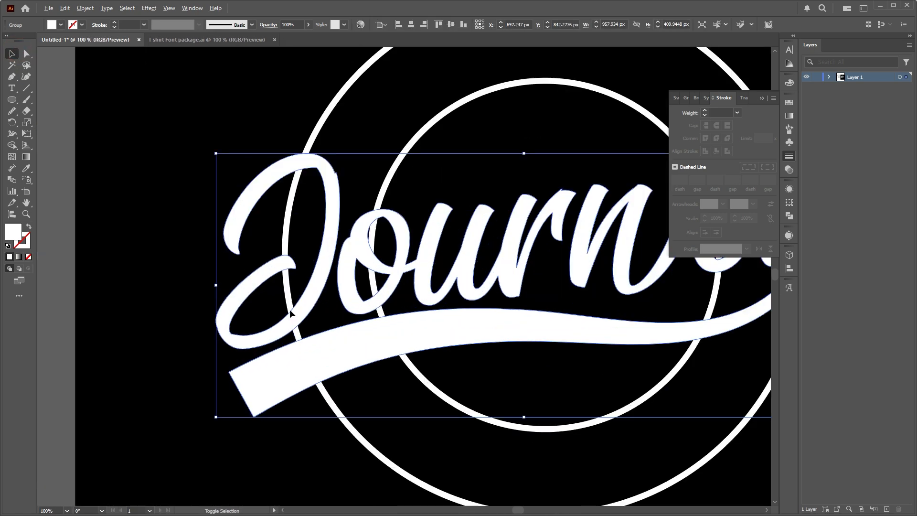
click(13, 101)
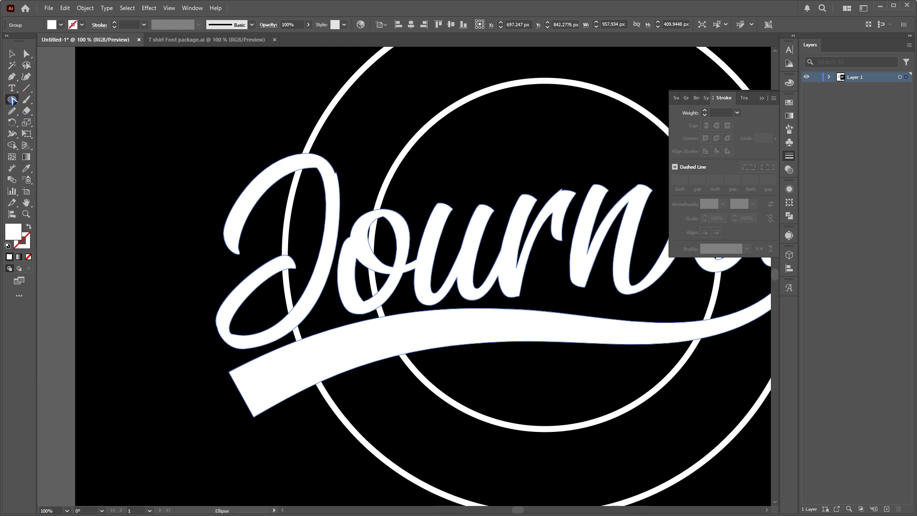
scroll(262, 274, down, 3)
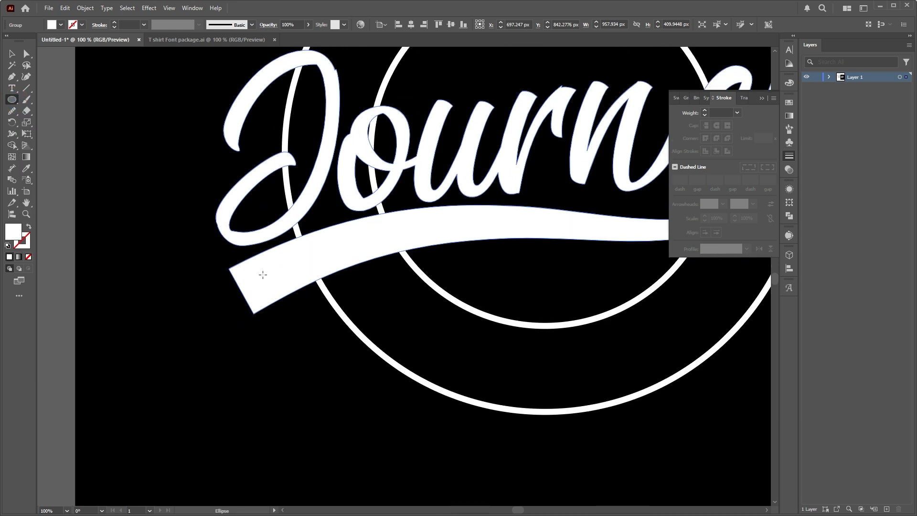
drag(211, 281, 270, 343)
key(v)
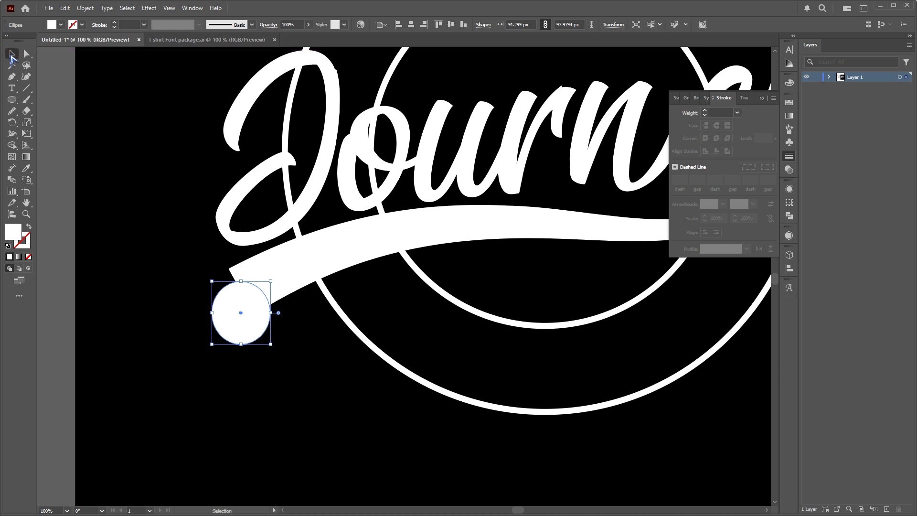
drag(234, 301, 231, 281)
Enlarge the ellipse to about 108 × 116 px so its curve spans the swoosh's blunt end
scroll(234, 281, up, 2)
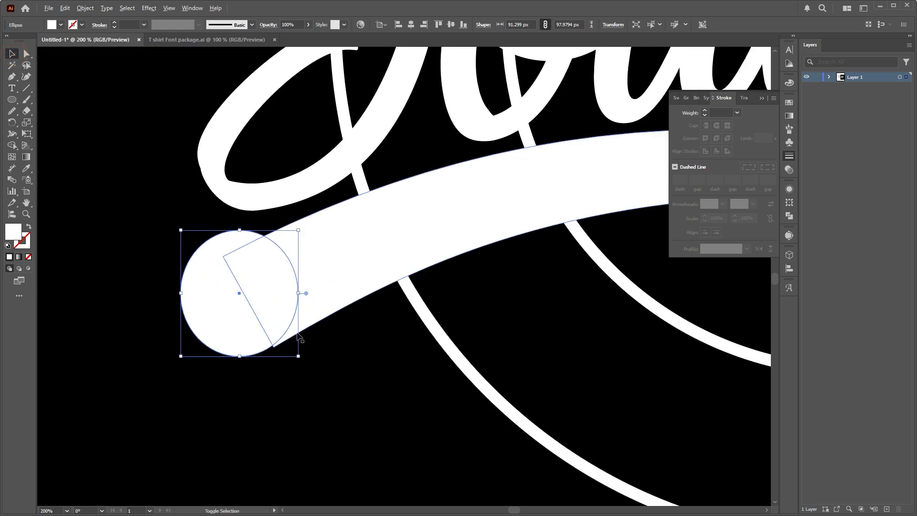
drag(299, 356, 311, 365)
drag(237, 312, 236, 304)
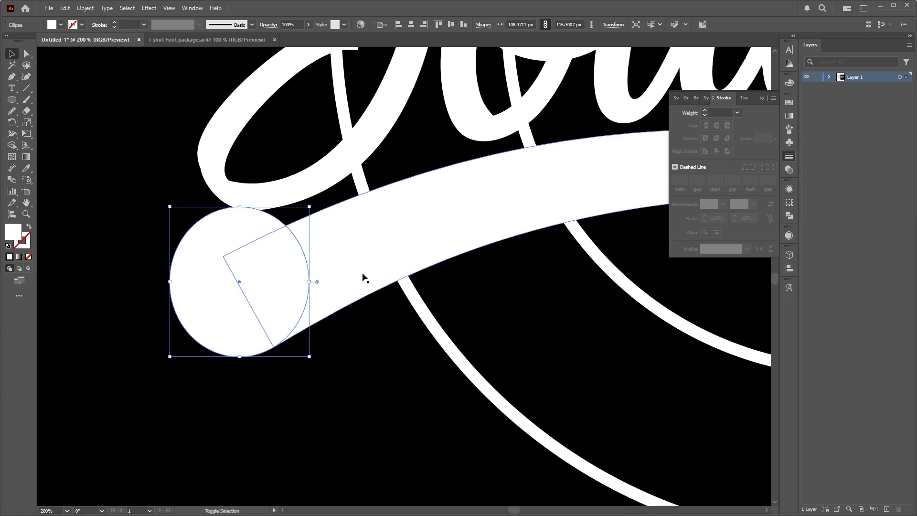
Cut a concave curve into the swoosh's left end by removing the ellipse and its overlap with the Shape Builder tool, and delete the leftover sliver
shift+click(362, 274)
click(13, 145)
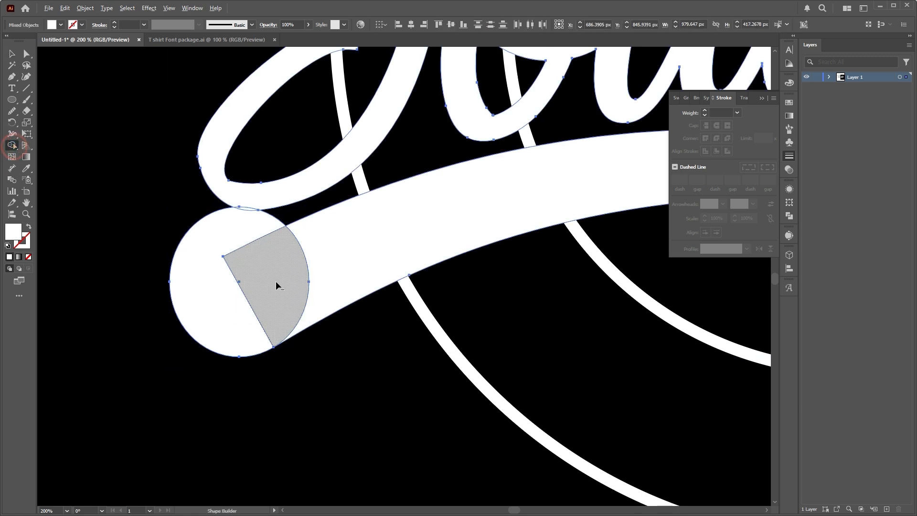
alt+drag(276, 283, 228, 263)
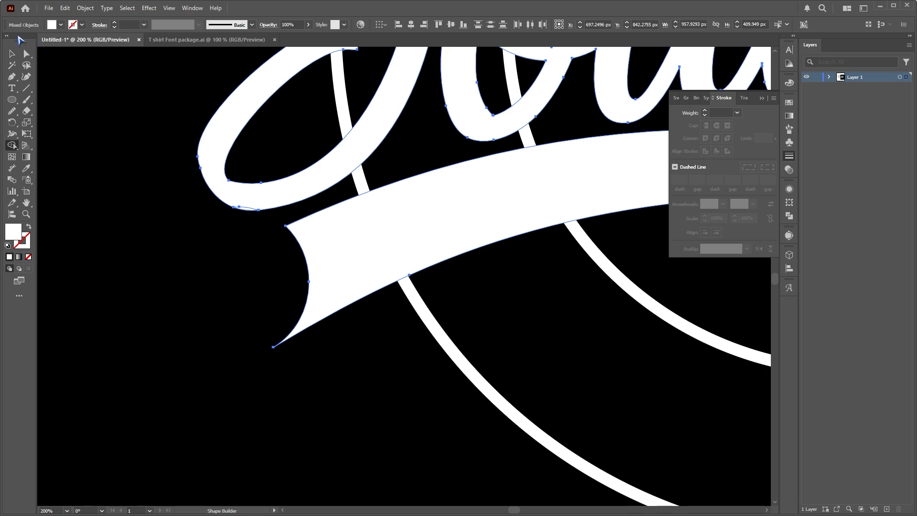
click(12, 54)
click(262, 277)
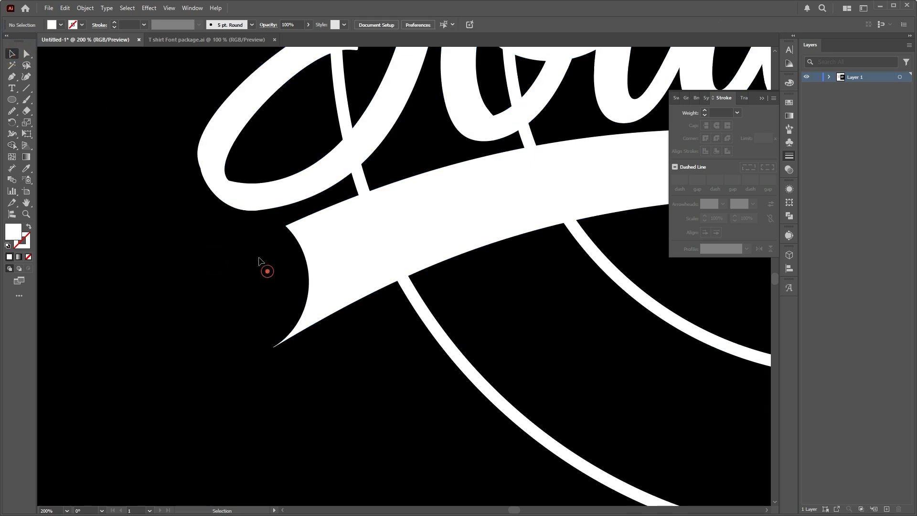
click(247, 210)
key(Delete)
scroll(231, 245, down, 6)
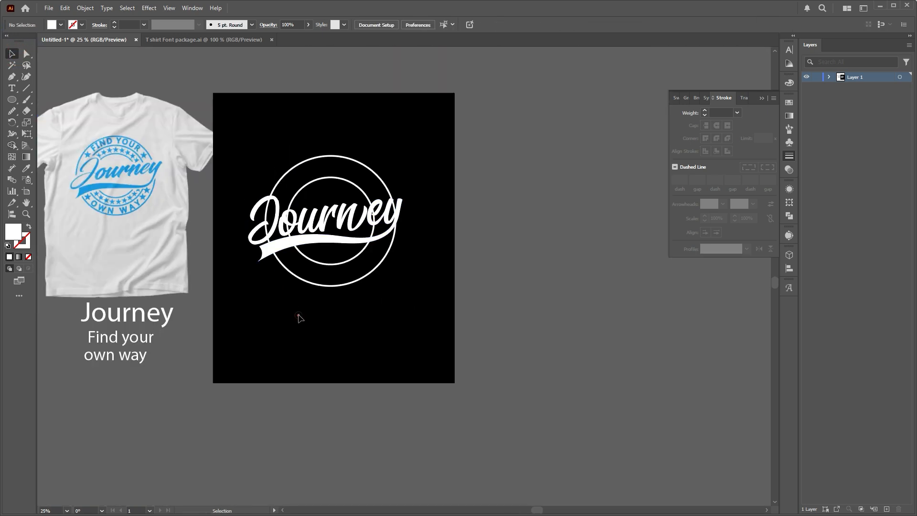
Examine the swoosh's cut end and compare the overall lettering with the reference mockup
scroll(299, 317, up, 3)
scroll(218, 245, down, 3)
drag(215, 271, 290, 307)
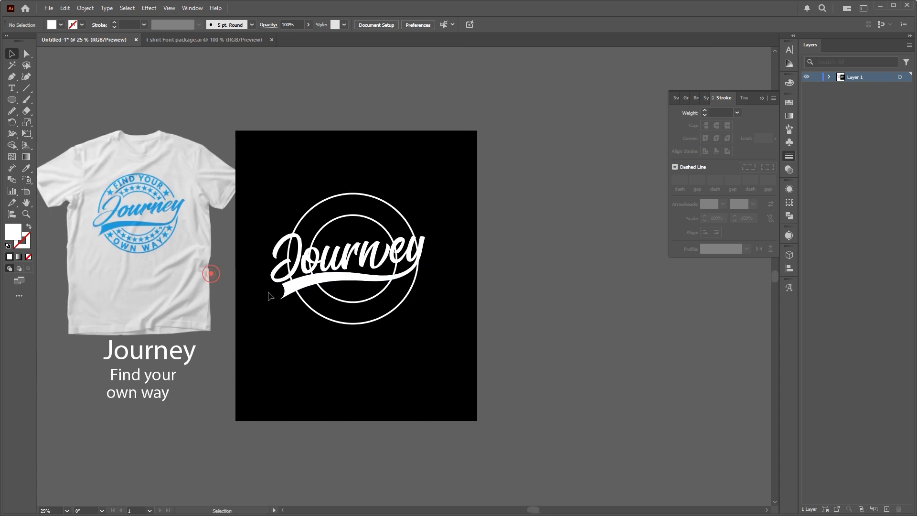
scroll(274, 278, up, 4)
click(23, 48)
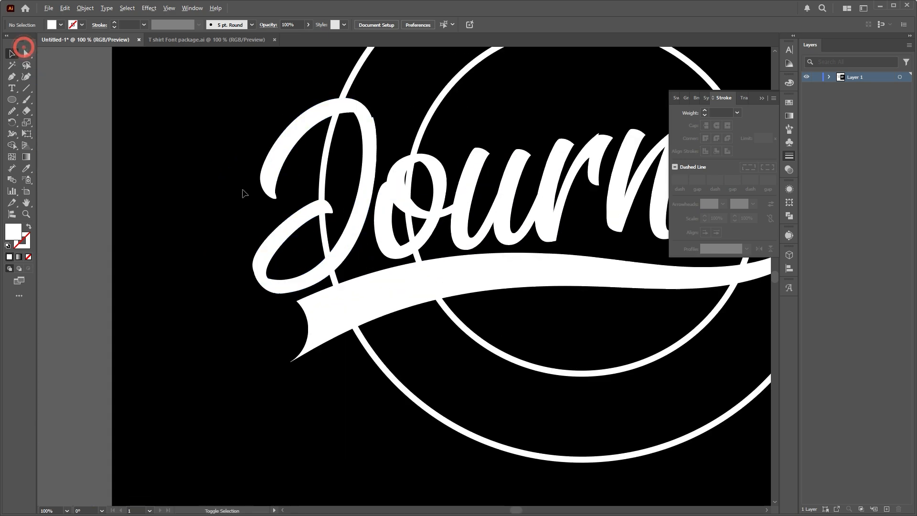
scroll(281, 215, down, 3)
drag(288, 281, 322, 296)
scroll(342, 248, up, 3)
scroll(342, 248, up, 1)
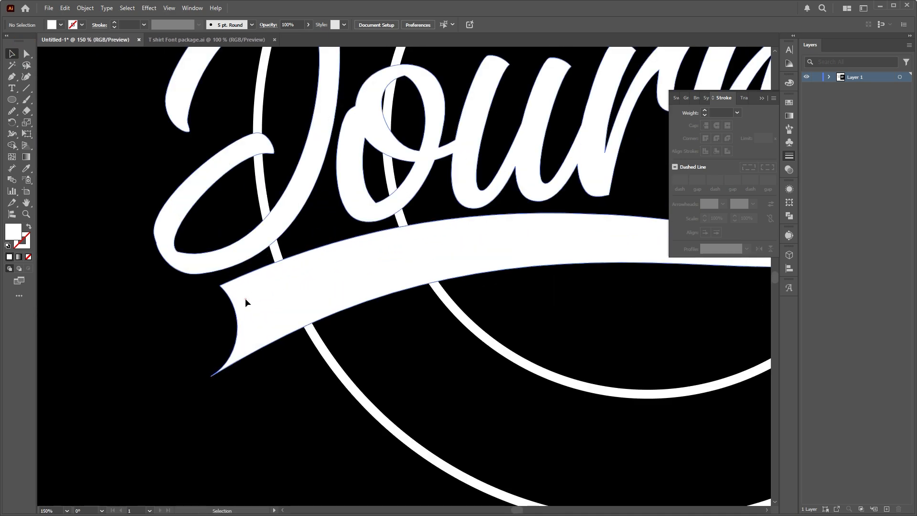
click(245, 298)
scroll(206, 235, down, 4)
click(358, 316)
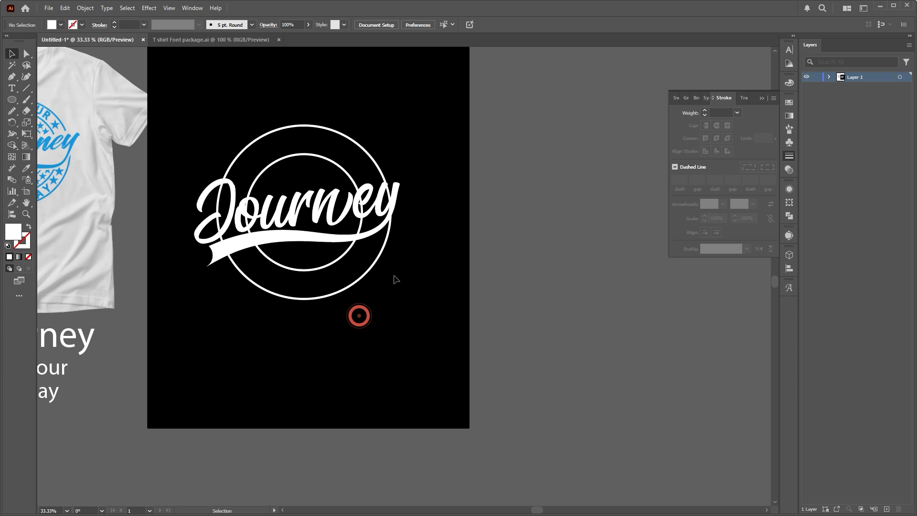
click(377, 202)
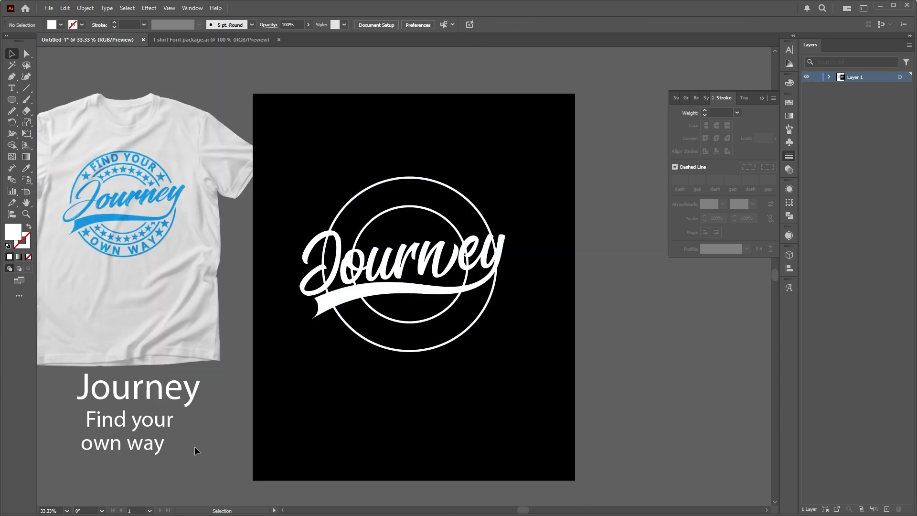
Add a smaller concentric copy of the outer circle between the outer and inner circles as a path for the text
click(129, 425)
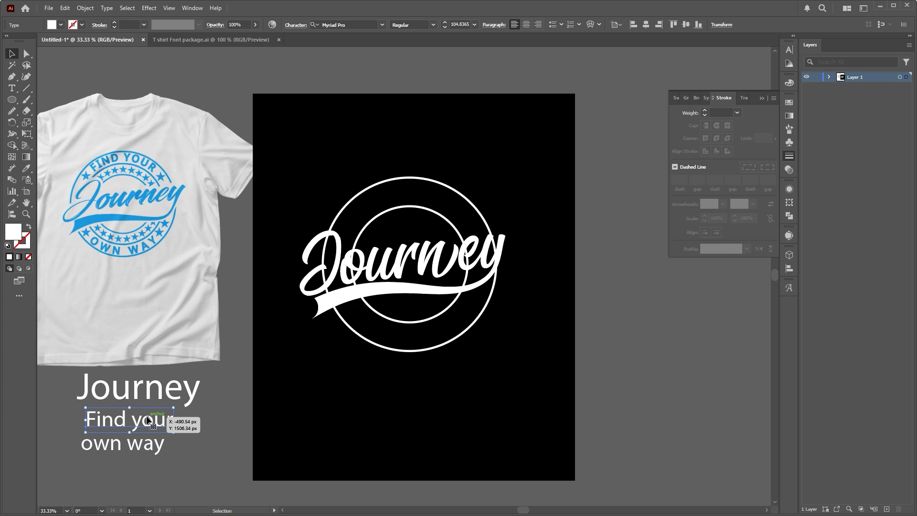
click(13, 100)
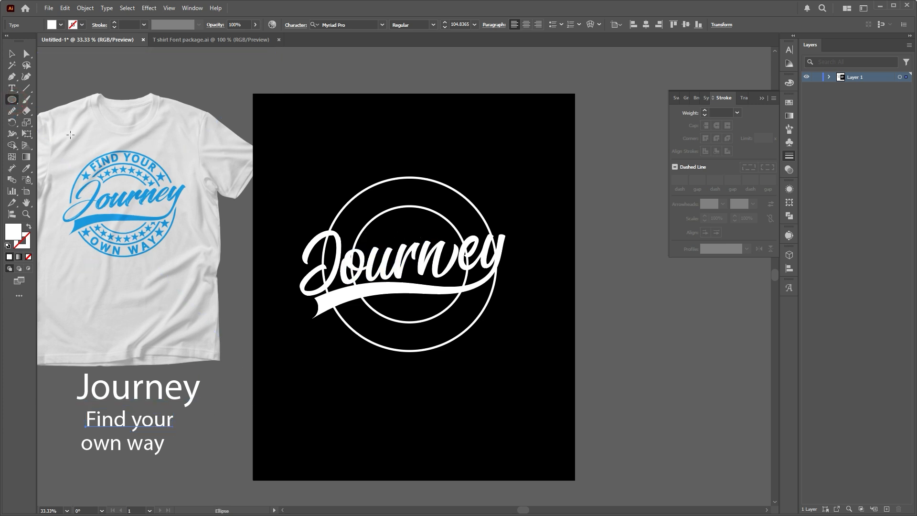
click(12, 54)
click(413, 178)
key(a)
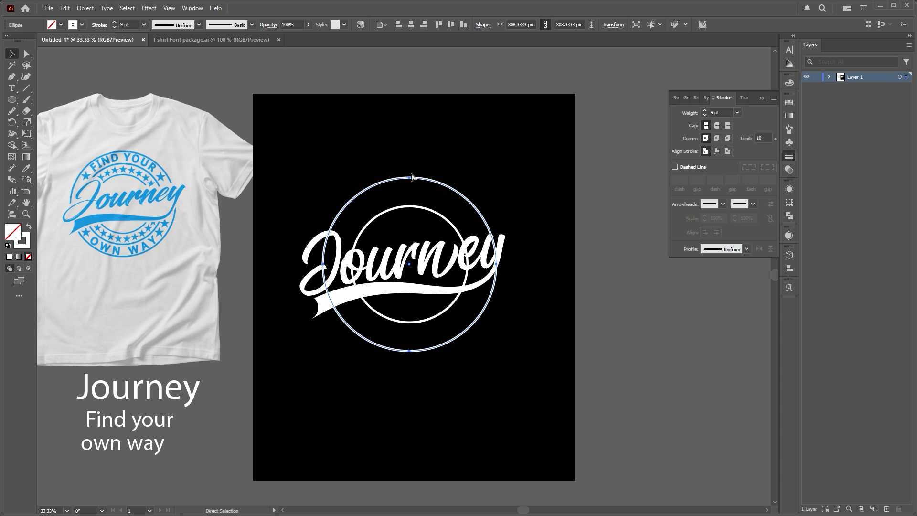
key(v)
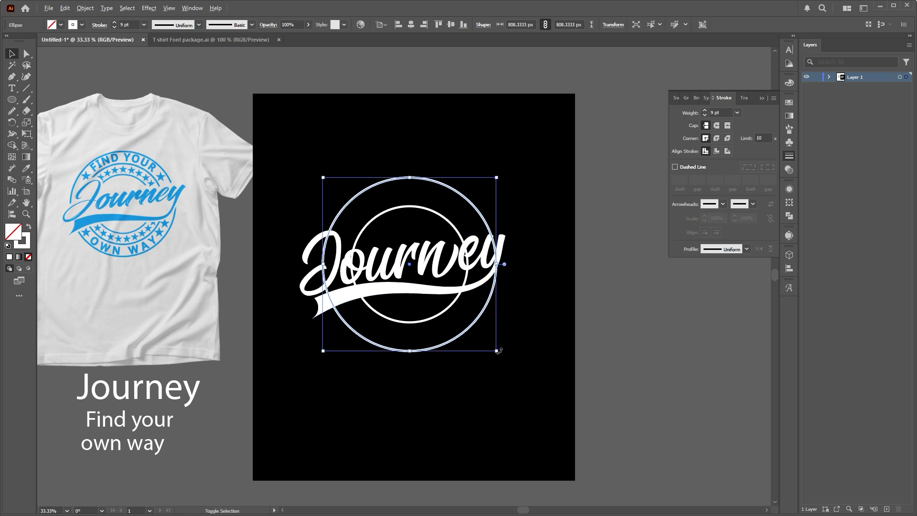
drag(498, 352, 481, 336)
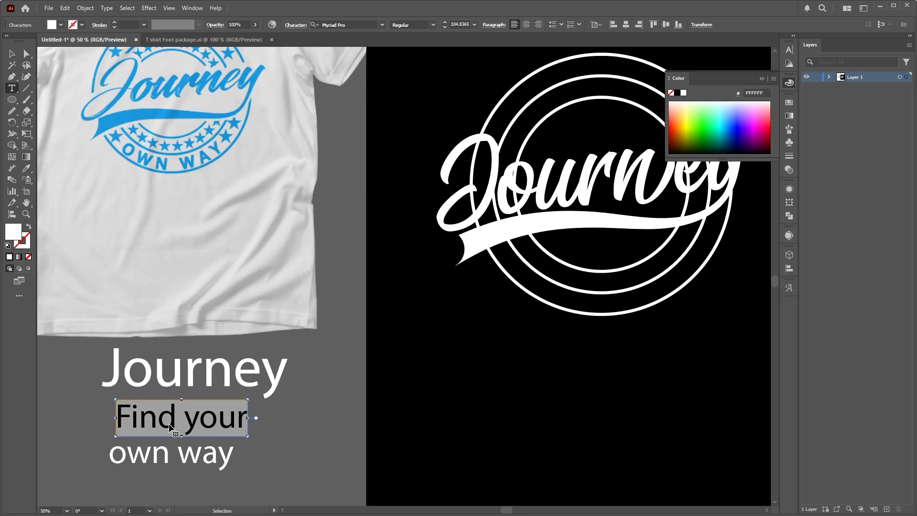
Place the text "Find your" along the upper part of the middle circle with the Type on a Path tool
click(15, 89)
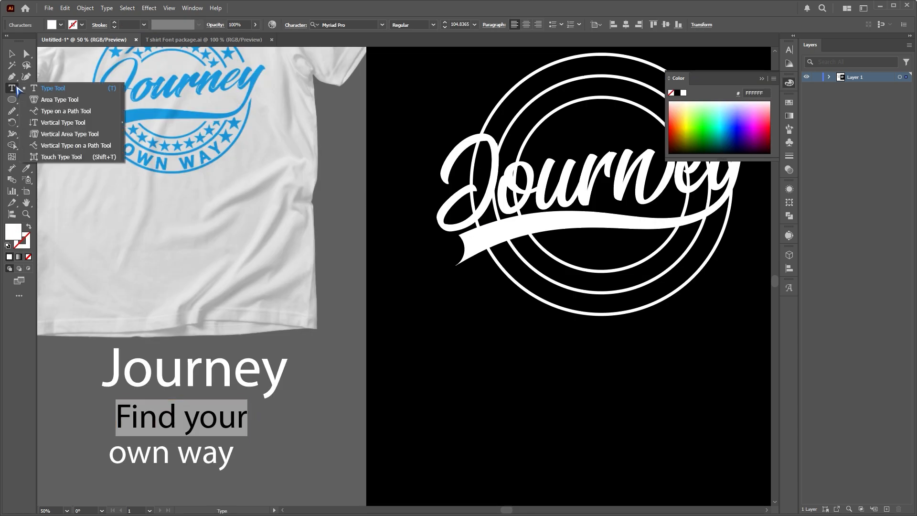
click(64, 112)
scroll(460, 180, down, 2)
click(497, 137)
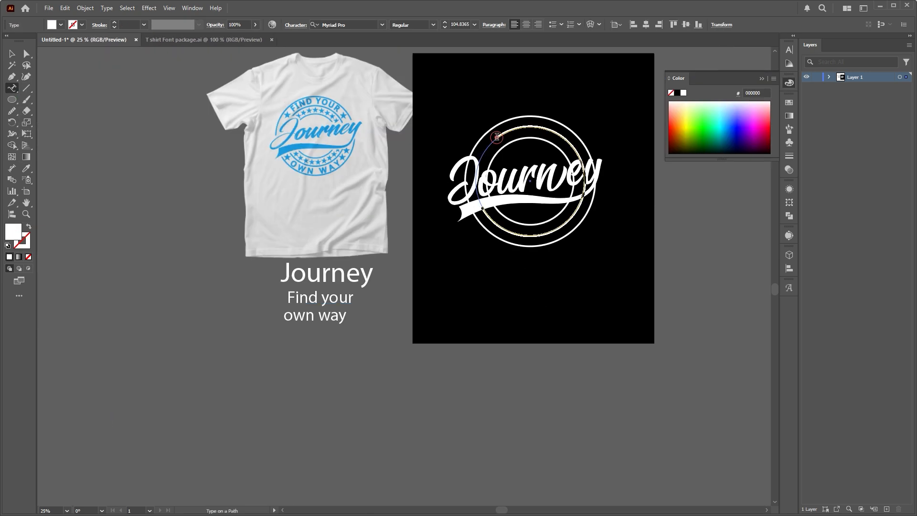
text(Find your)
scroll(498, 136, up, 3)
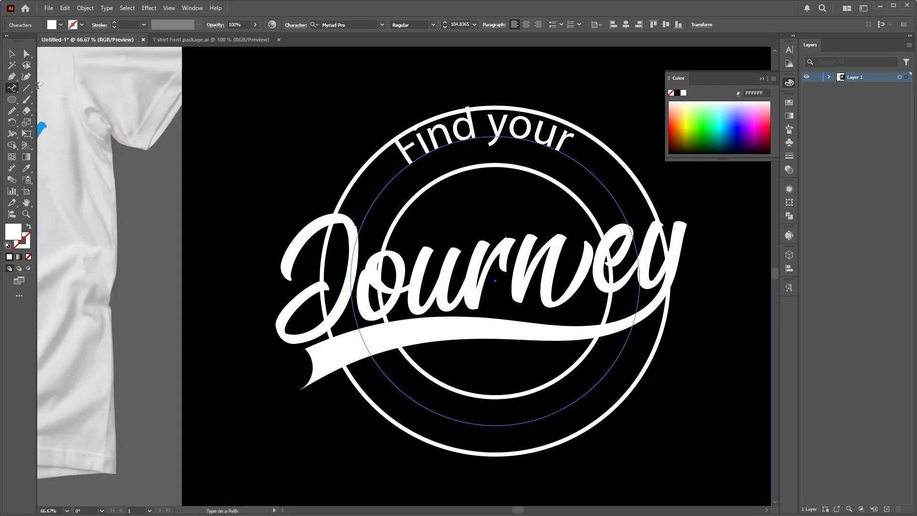
Set the "Find your" text's start and end at the circle's leftmost and rightmost points and centre it along the upper arc
click(14, 57)
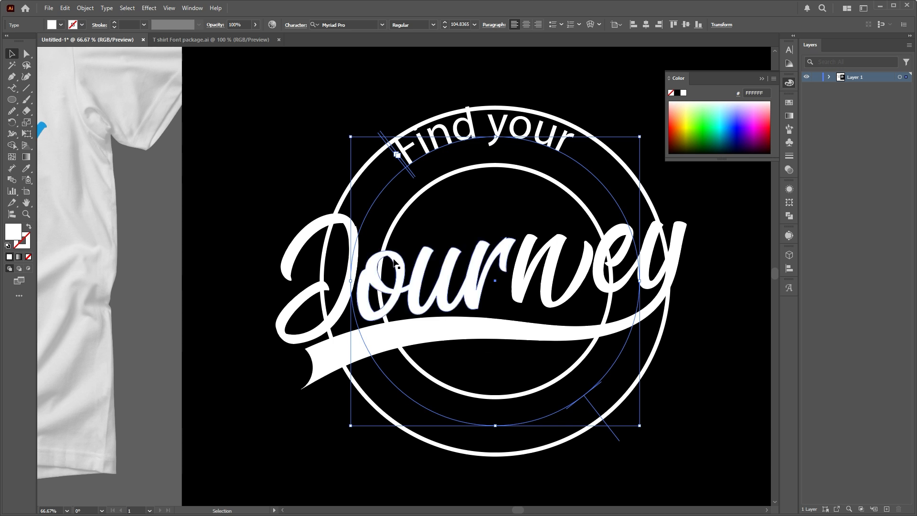
drag(411, 177, 350, 281)
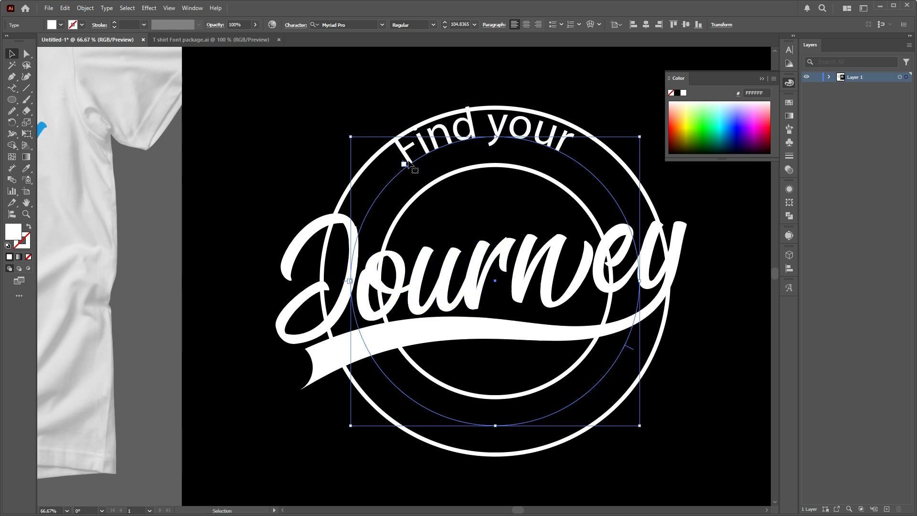
drag(407, 168, 641, 283)
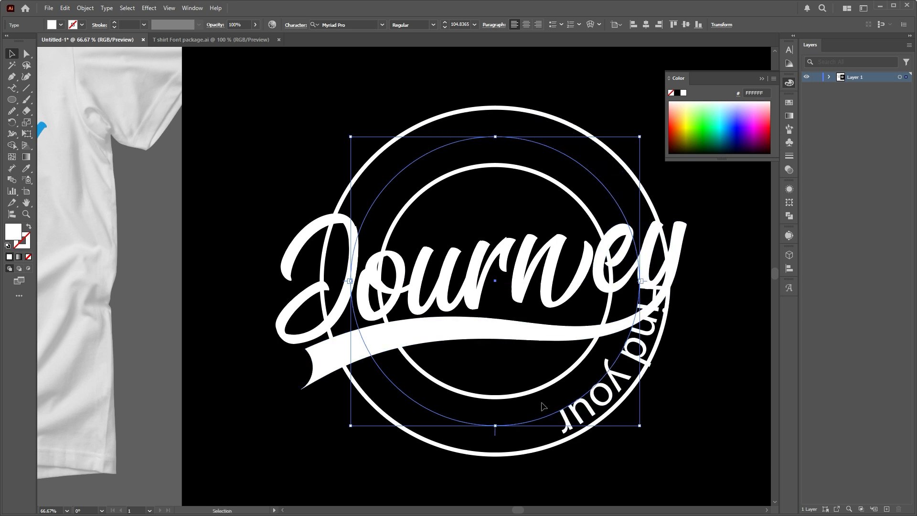
drag(496, 435, 496, 136)
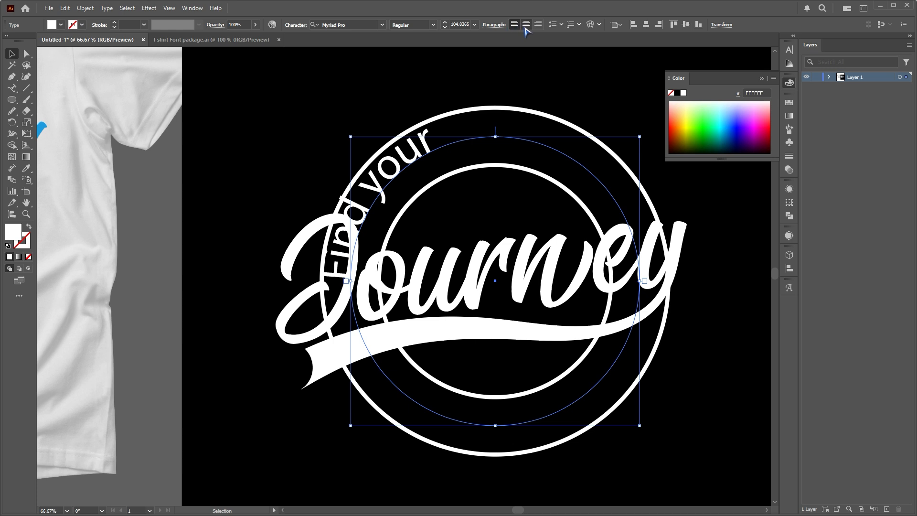
click(525, 27)
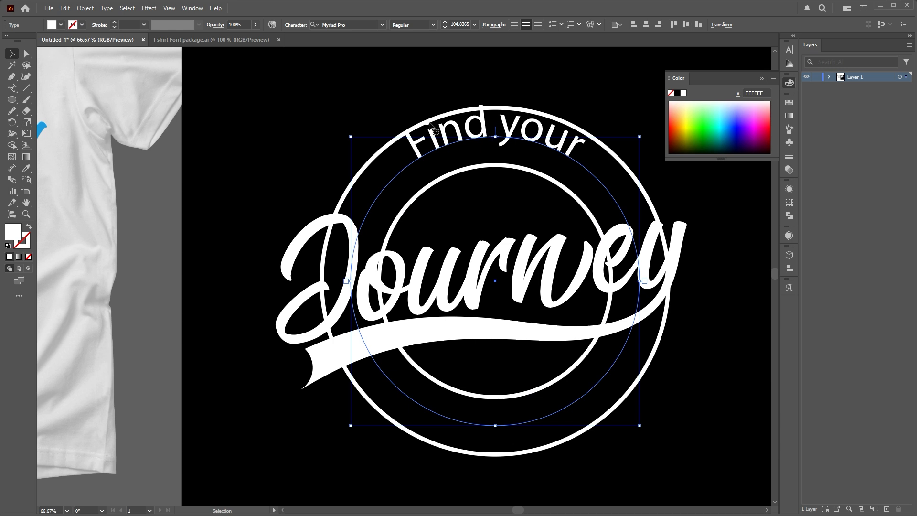
Set the "Find your" text's Align to Path option to Center in the Type on a Path Options
click(107, 8)
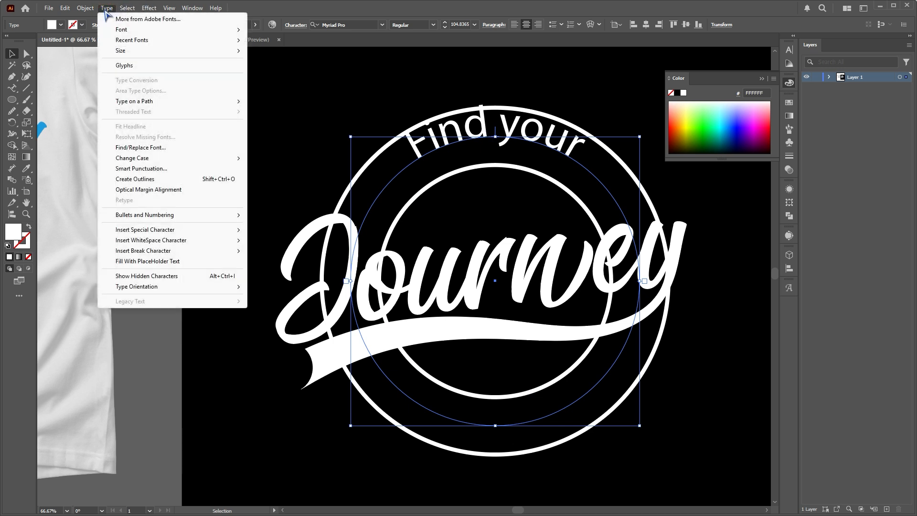
click(168, 101)
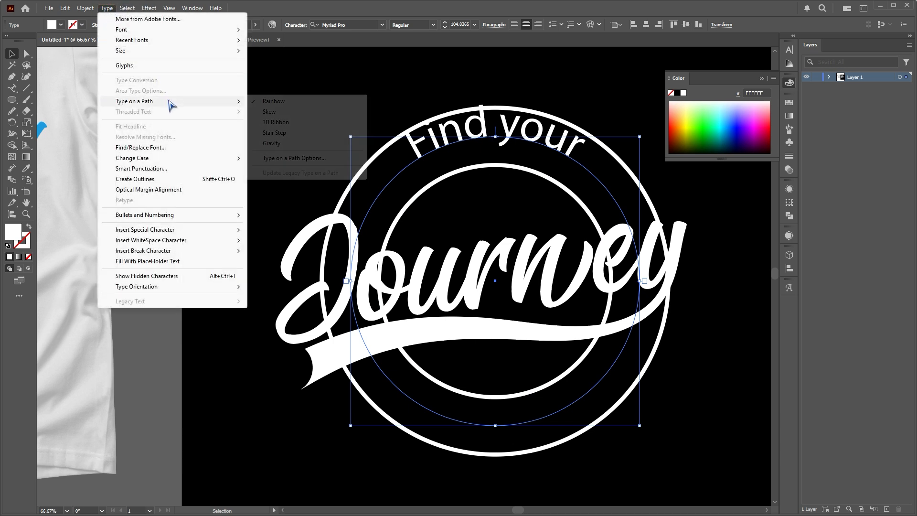
click(295, 159)
click(797, 273)
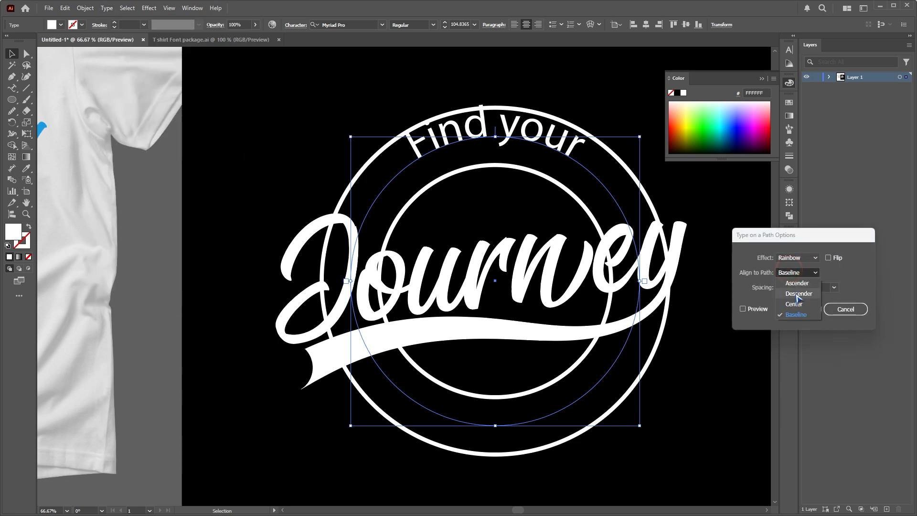
click(794, 283)
click(799, 309)
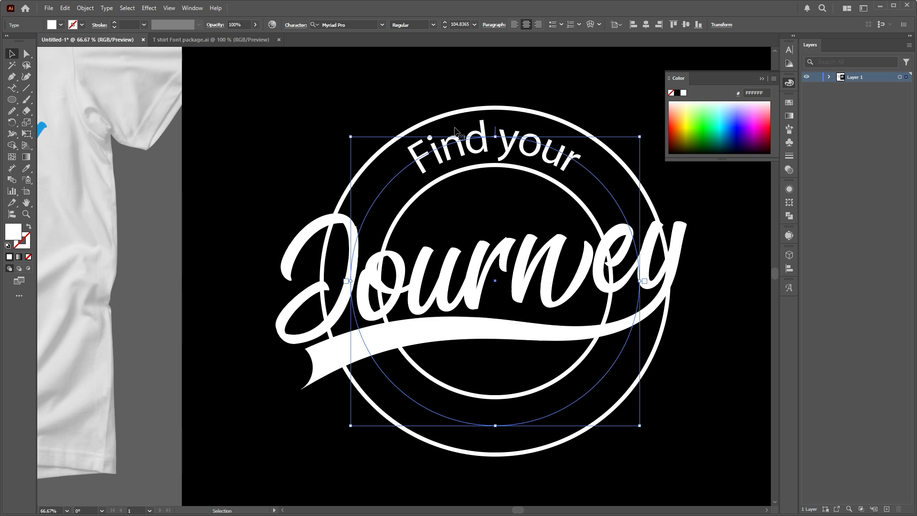
click(343, 63)
scroll(479, 142, down, 1)
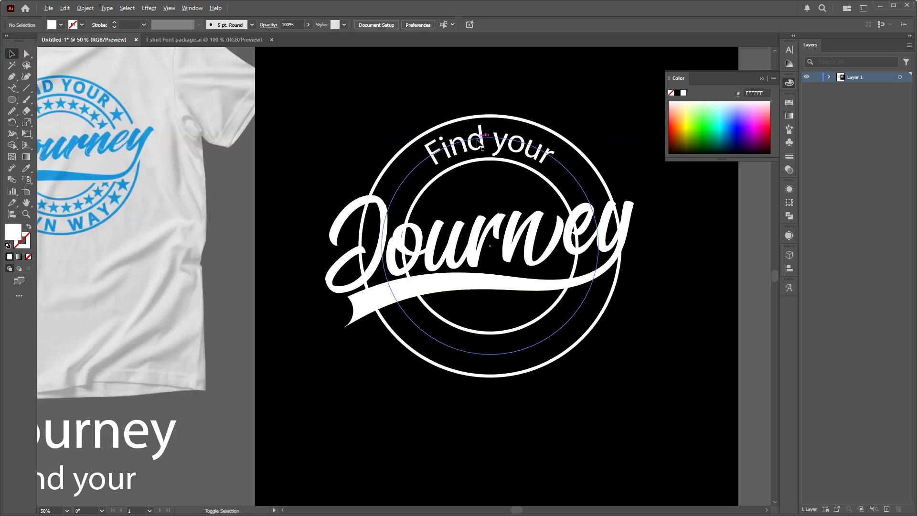
Duplicate the "Find your" path text in place and copy the "own way" wording from beneath the T-shirt mockup
click(489, 142)
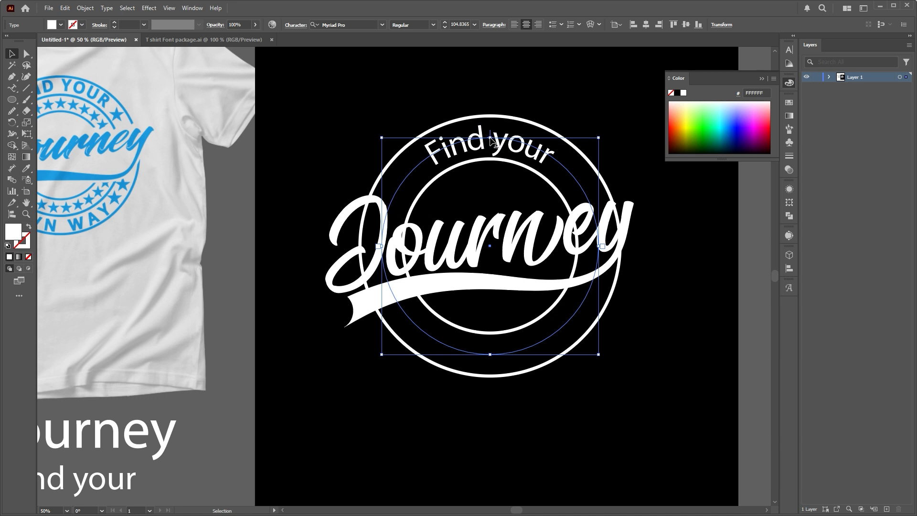
drag(490, 138, 490, 138)
scroll(397, 331, down, 4)
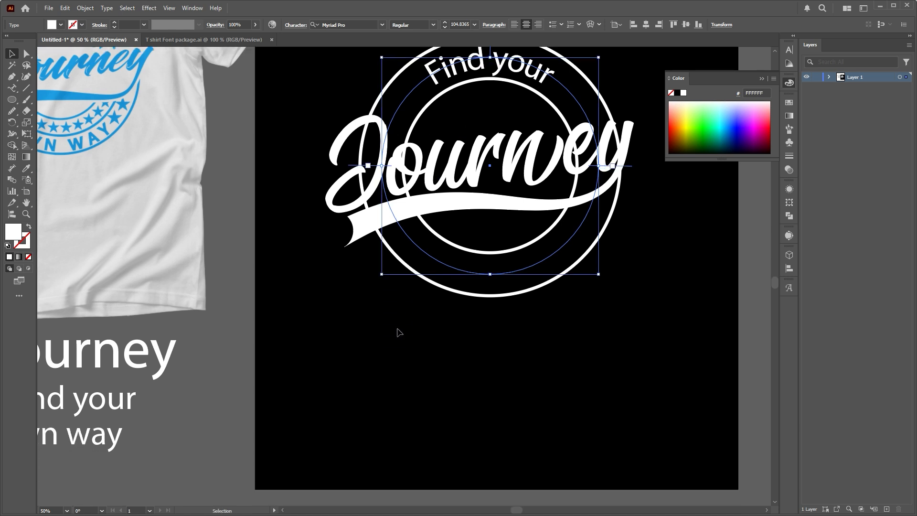
scroll(442, 348, left, 4)
click(149, 397)
double_click(149, 396)
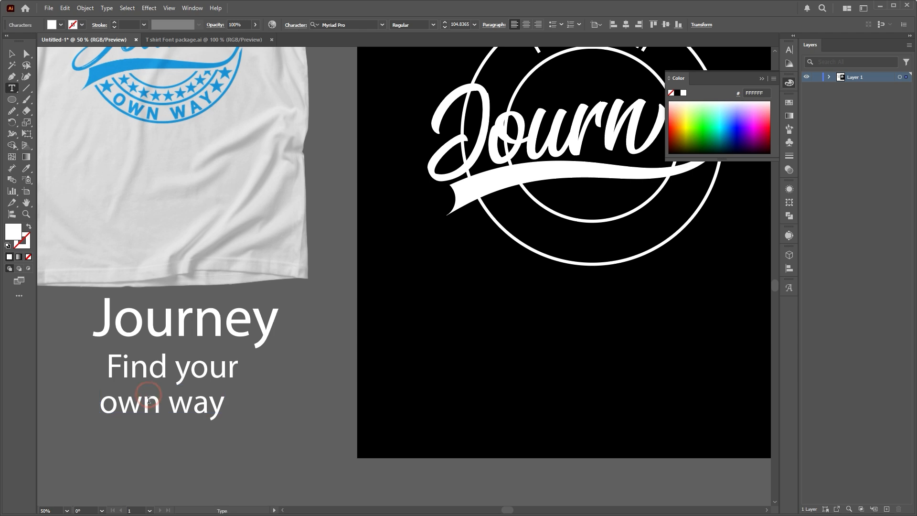
triple_click(149, 396)
key(ctrl+c)
scroll(638, 241, up, 1)
scroll(637, 241, up, 3)
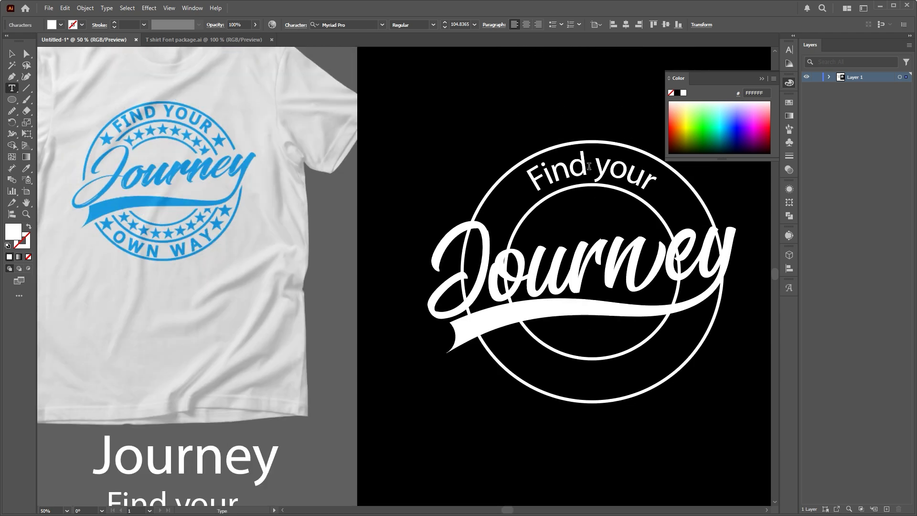
Replace the duplicated path text's wording with "own way" using the Type on a Path tool
click(9, 55)
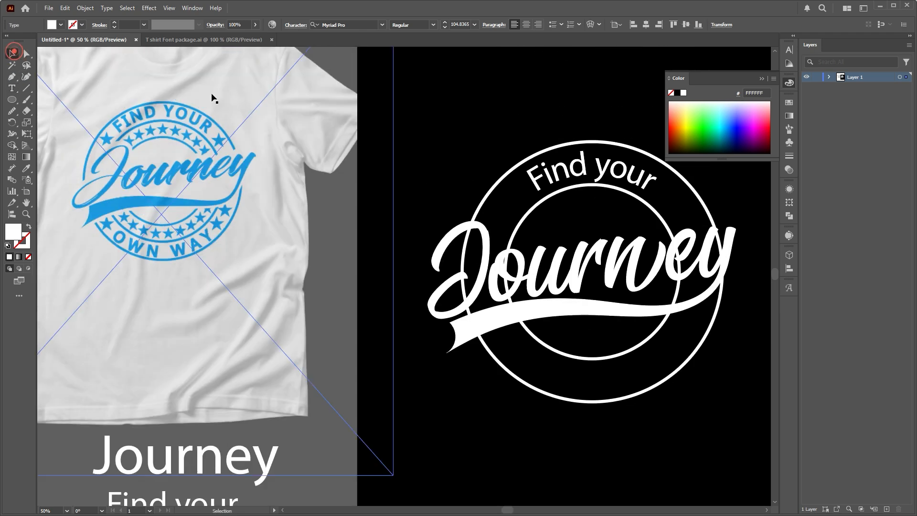
click(638, 166)
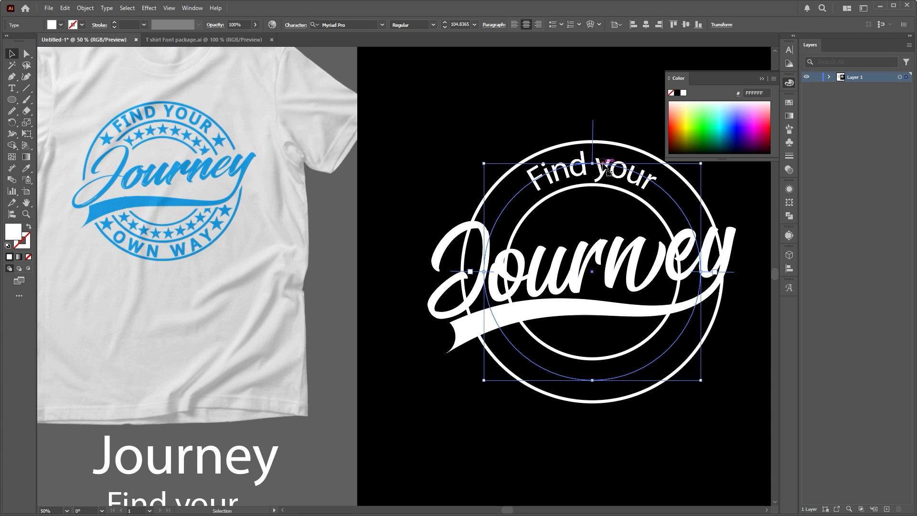
click(12, 88)
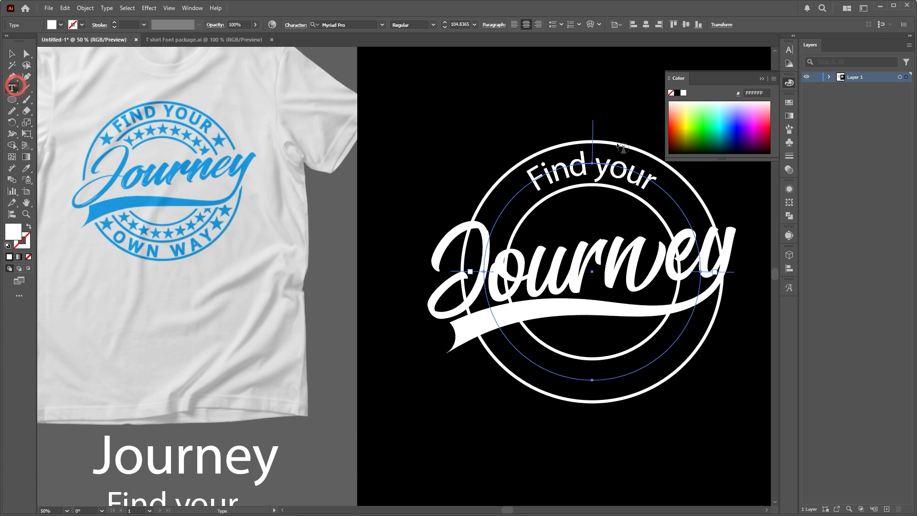
drag(12, 88, 69, 112)
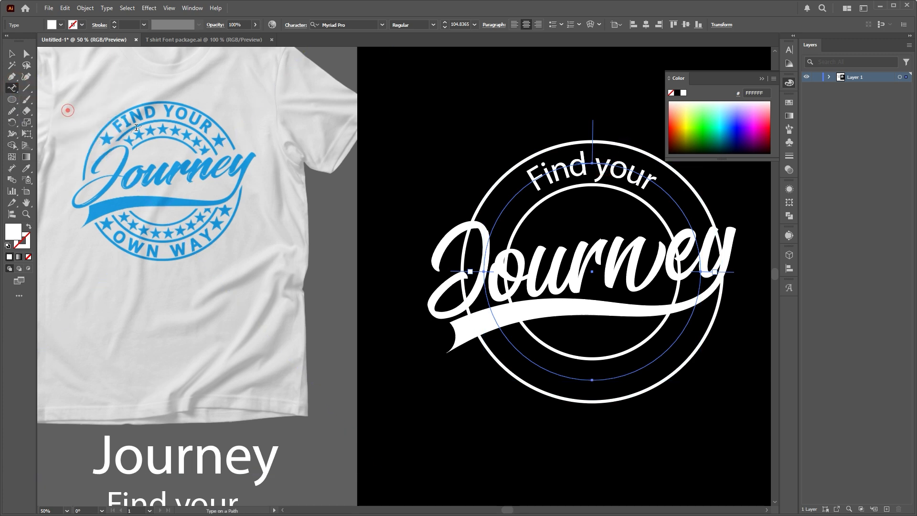
click(608, 166)
key(ctrl+a)
key(ctrl+v)
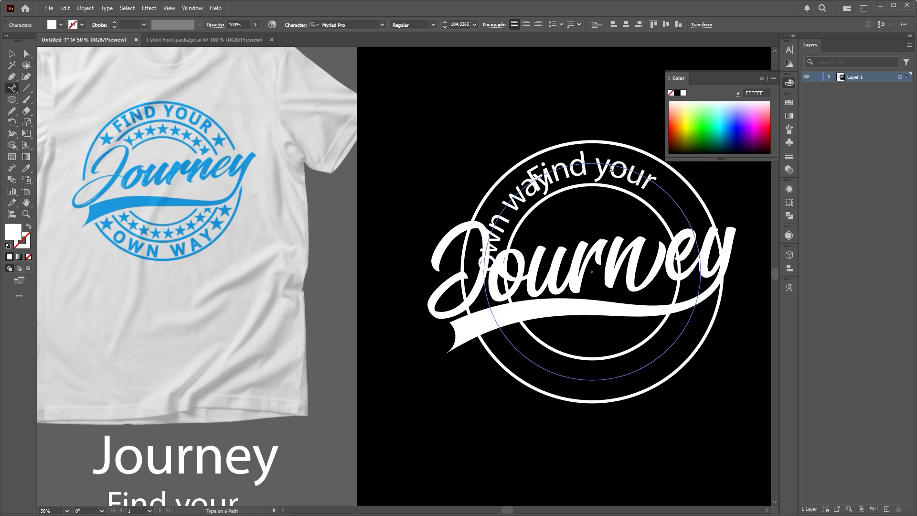
Flip the "own way" text across its path so it reads upright along the lower arc of the circle
click(14, 55)
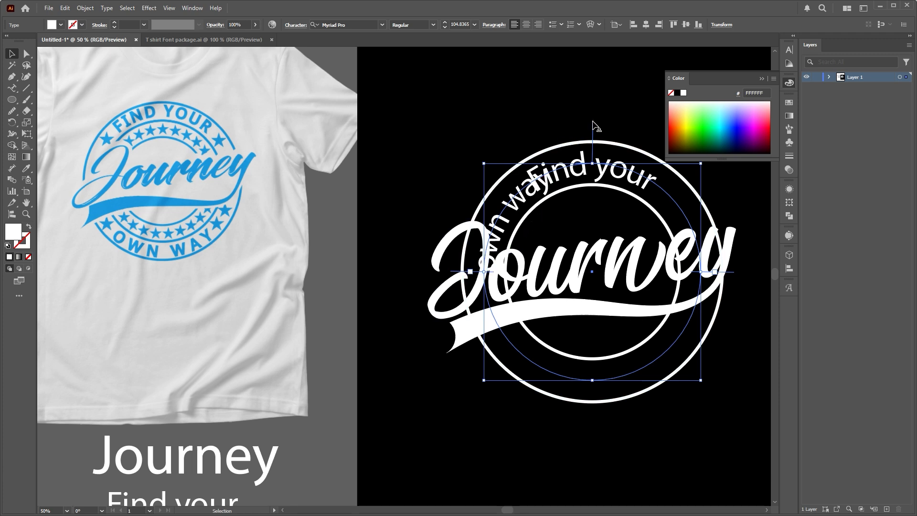
drag(595, 126, 697, 276)
key(t)
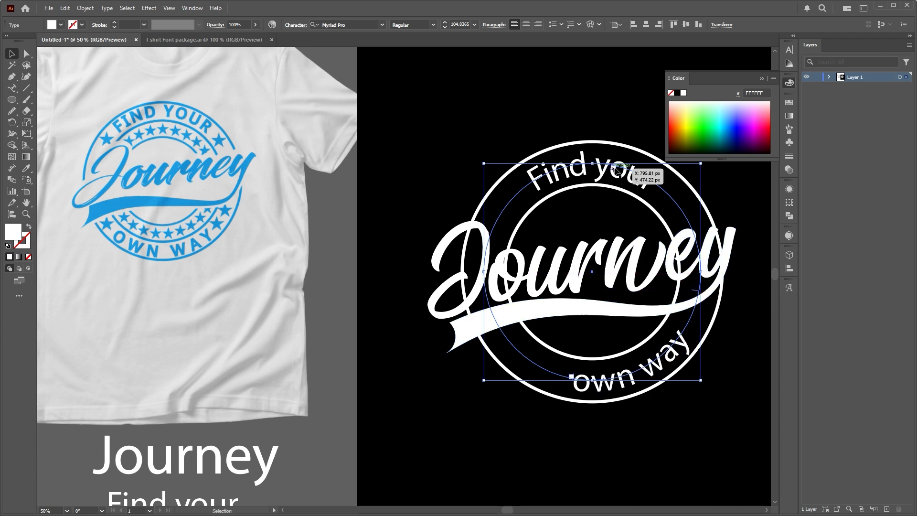
click(615, 168)
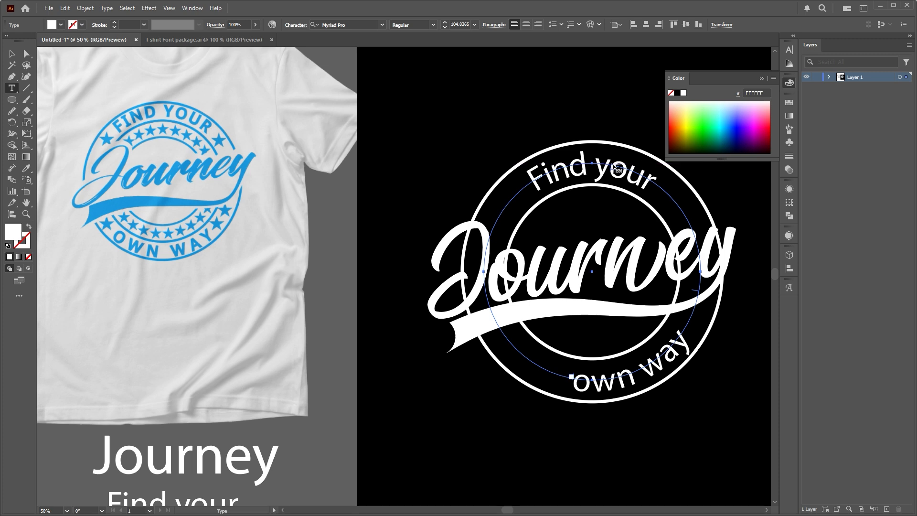
scroll(630, 172, up, 5)
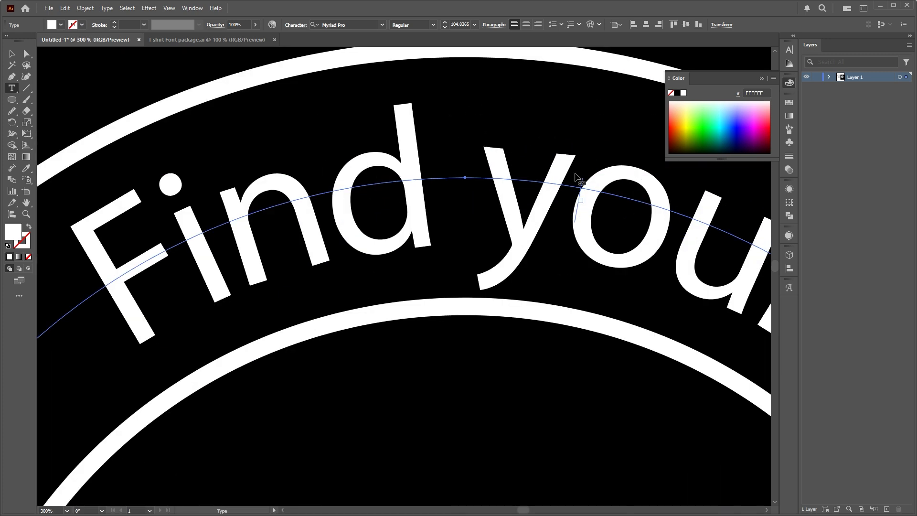
click(16, 56)
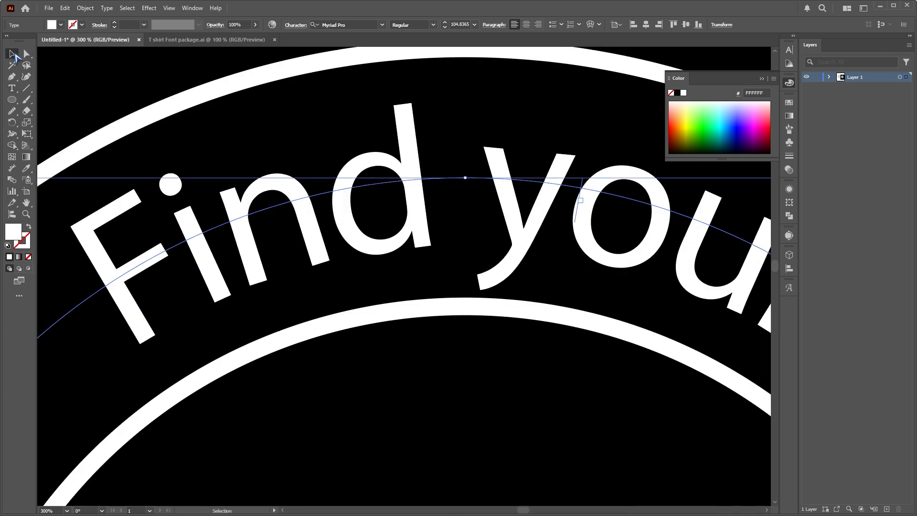
scroll(583, 184, down, 5)
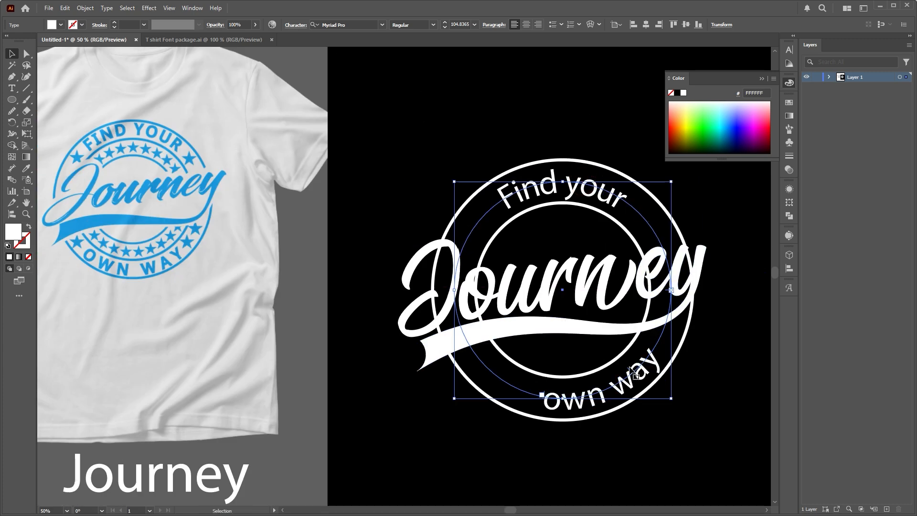
Move the start of the "own way" text to the circle's leftmost point and centre the text along the lower arc
mouse_move(628, 371)
mouse_down()
mouse_move(593, 389)
mouse_move(629, 370)
mouse_up()
scroll(549, 392, up, 3)
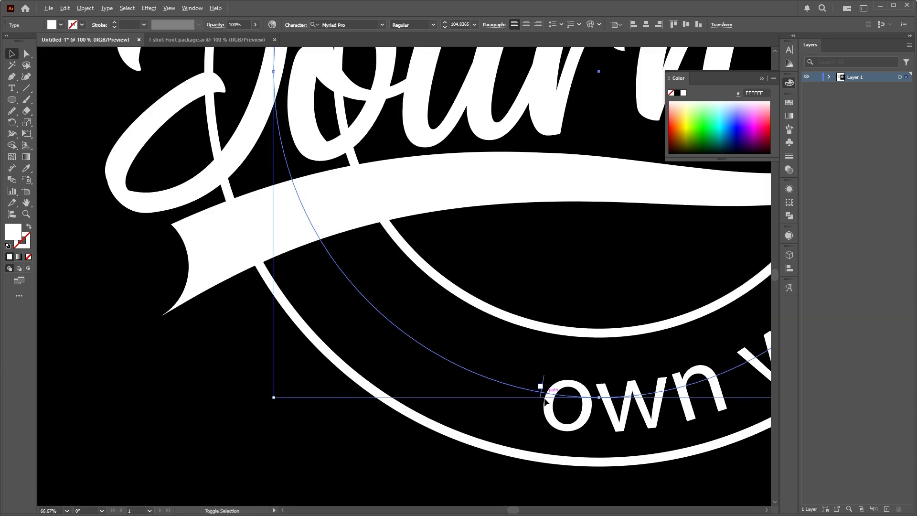
drag(543, 380, 263, 71)
scroll(482, 238, down, 3)
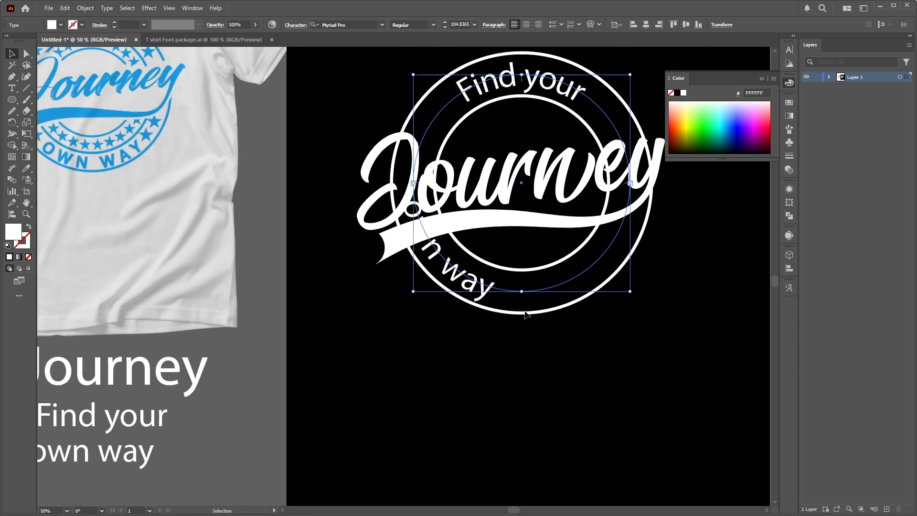
click(528, 25)
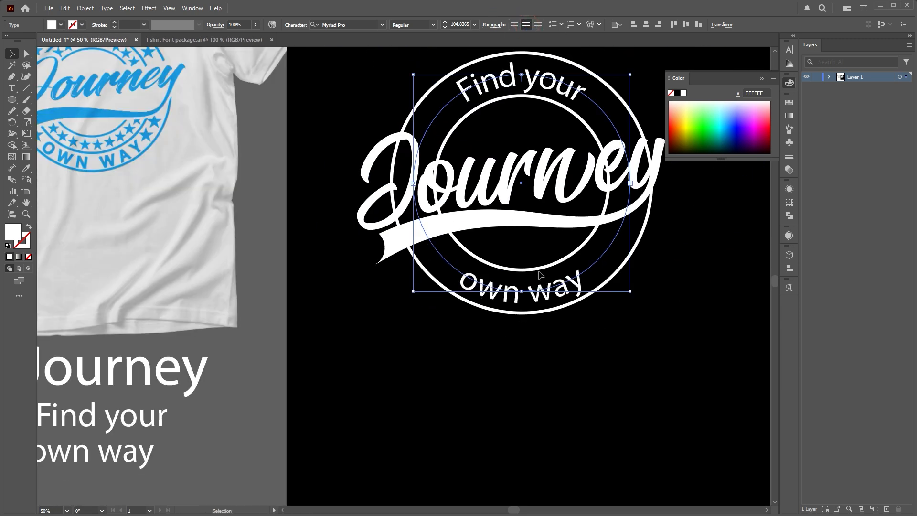
click(541, 364)
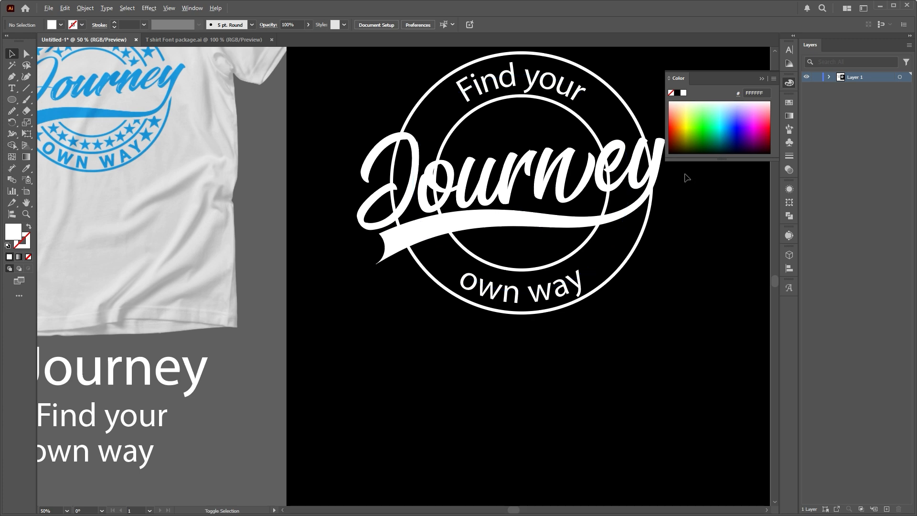
Compare the curved "Find your" and "own way" lettering with the reference T-shirt mockup
scroll(687, 178, down, 2)
drag(619, 256, 475, 293)
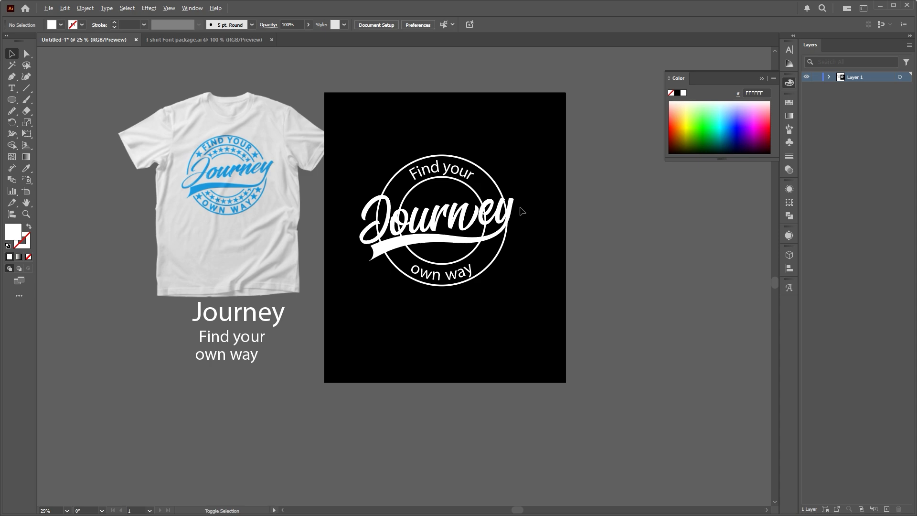
scroll(481, 202, up, 3)
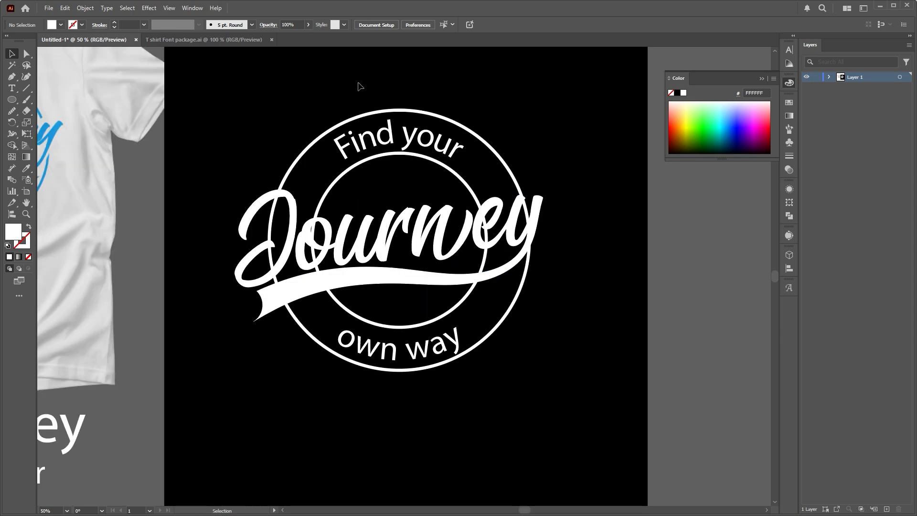
click(396, 130)
scroll(432, 141, down, 2)
drag(493, 98, 474, 103)
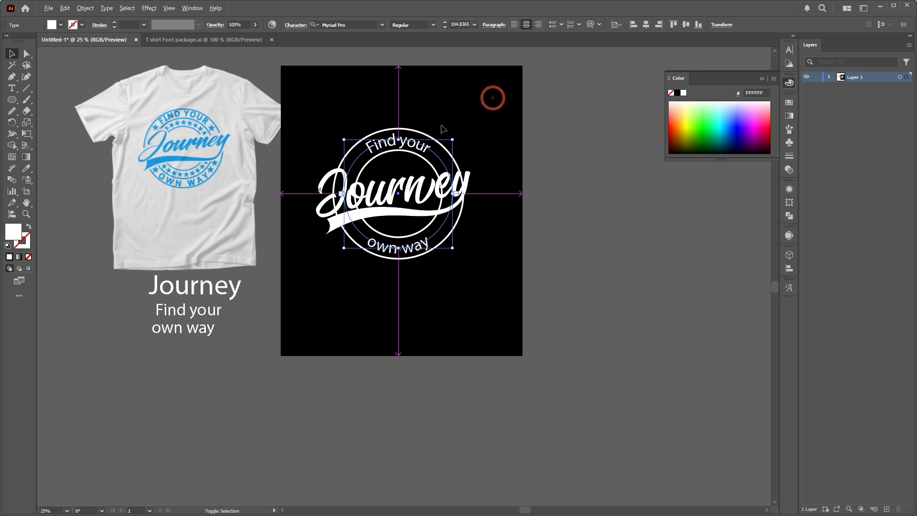
scroll(420, 126, up, 1)
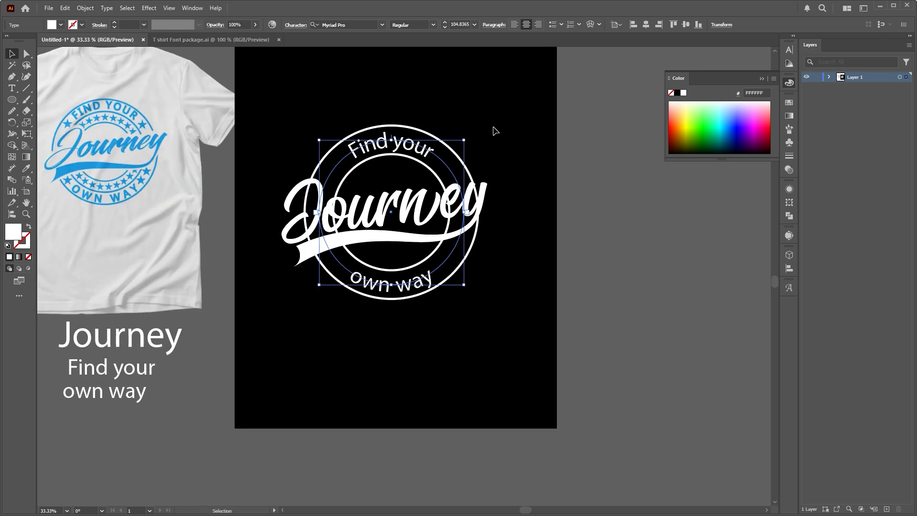
Set both the "Find your" and "own way" curved texts in Open Sans Bold
shift+click(407, 289)
click(507, 288)
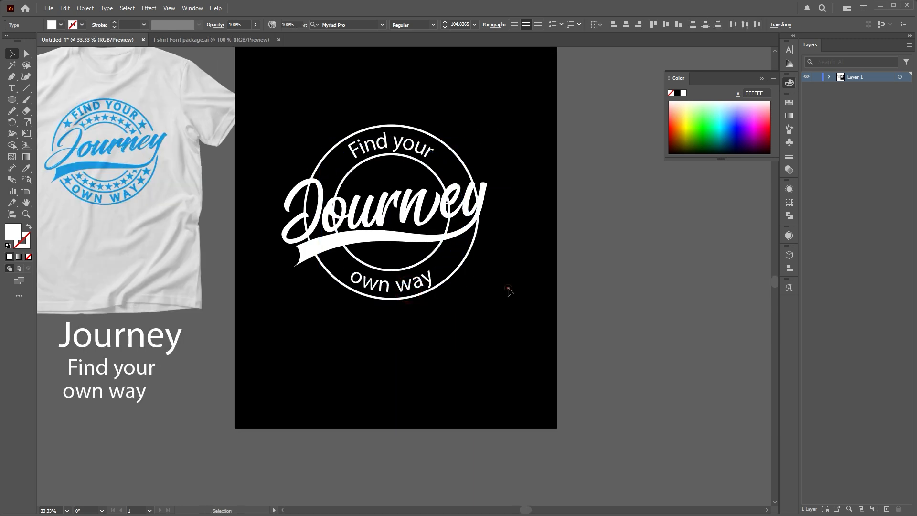
click(423, 289)
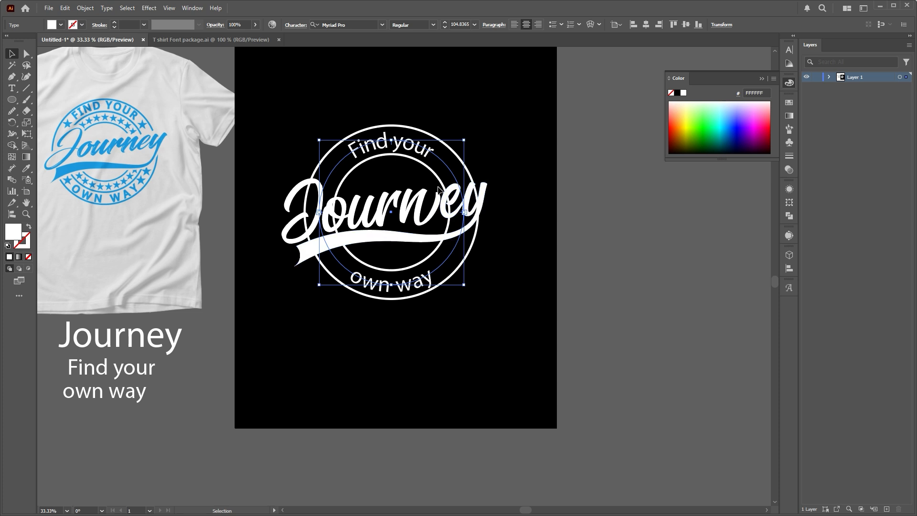
click(498, 170)
click(436, 157)
shift+click(409, 289)
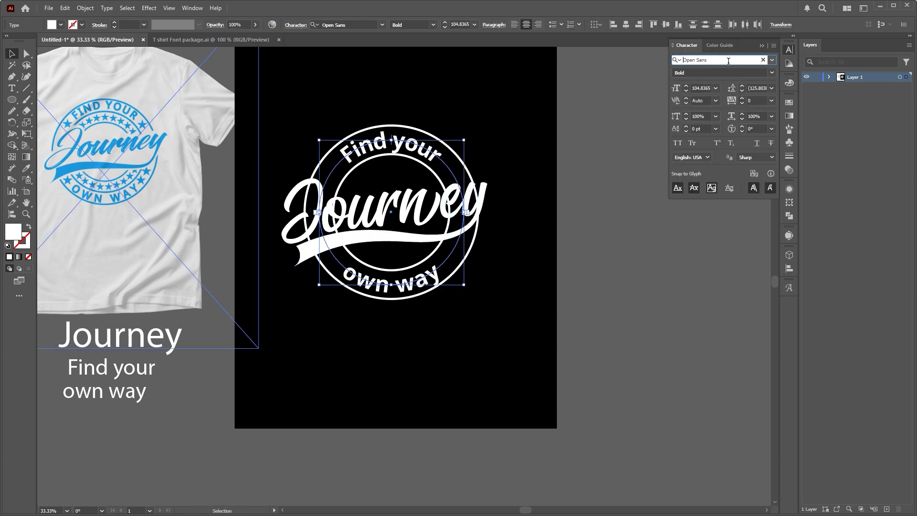
click(585, 260)
Change the case of both the "Find your" and "own way" curved texts to UPPERCASE
scroll(585, 261, up, 1)
drag(521, 235, 675, 273)
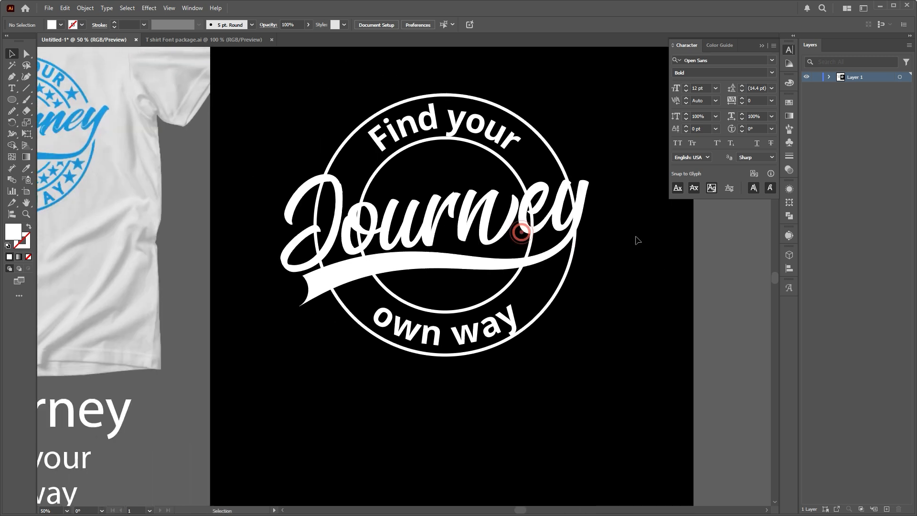
click(487, 113)
shift+click(460, 341)
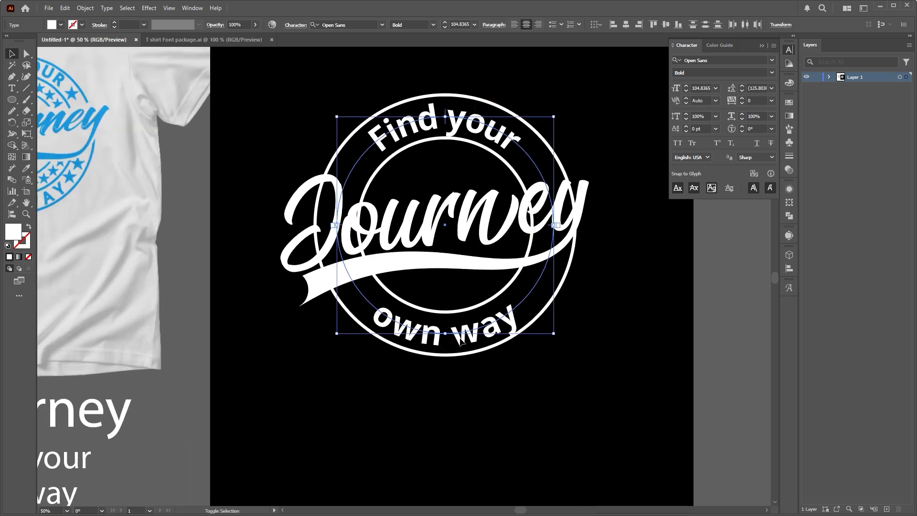
click(127, 8)
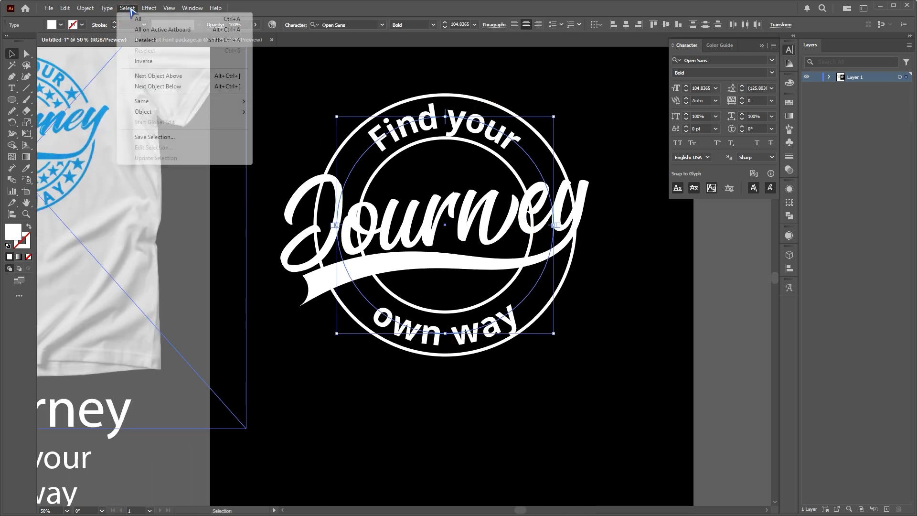
click(107, 8)
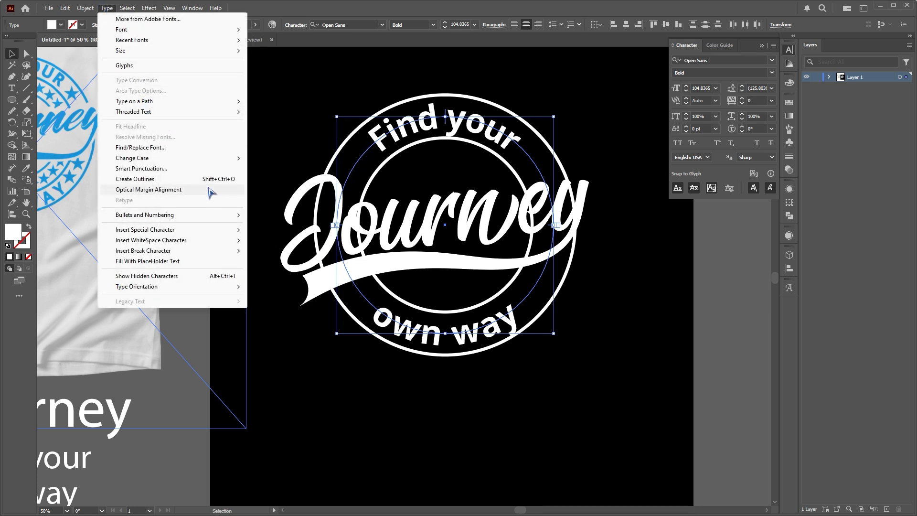
mouse_move(225, 161)
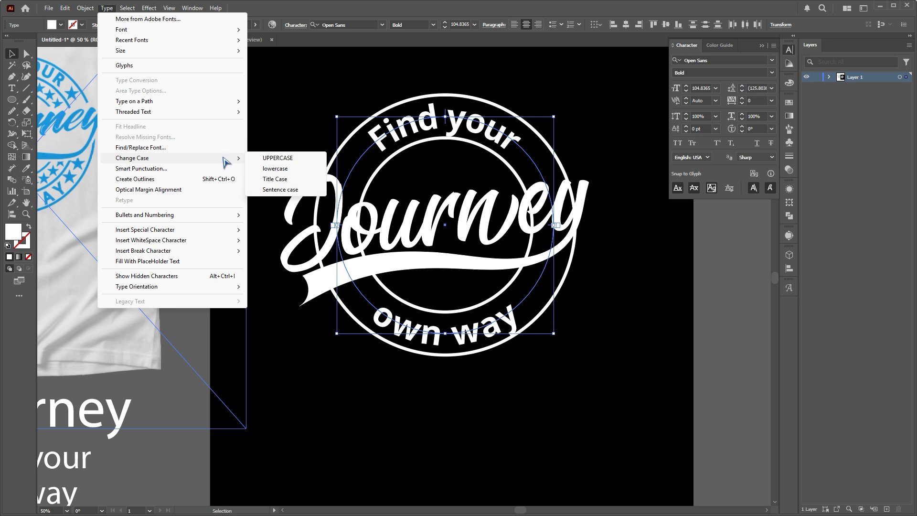
click(277, 158)
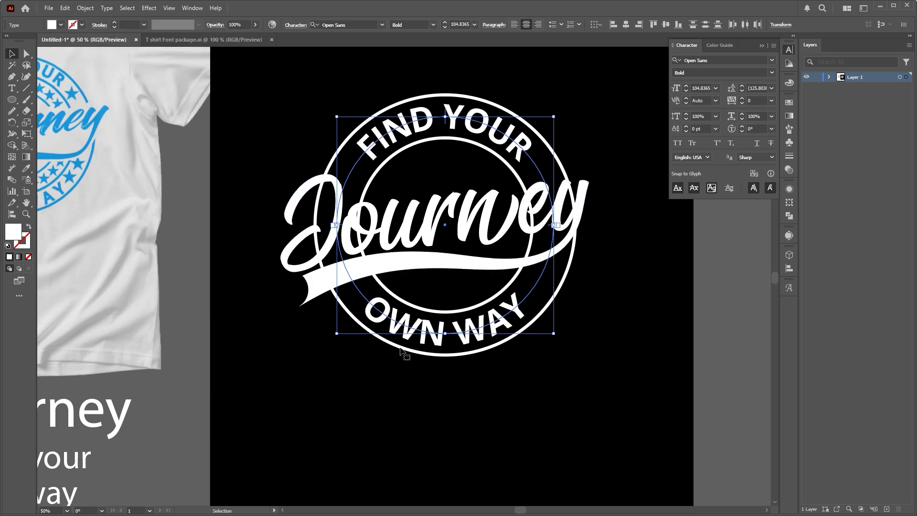
click(624, 200)
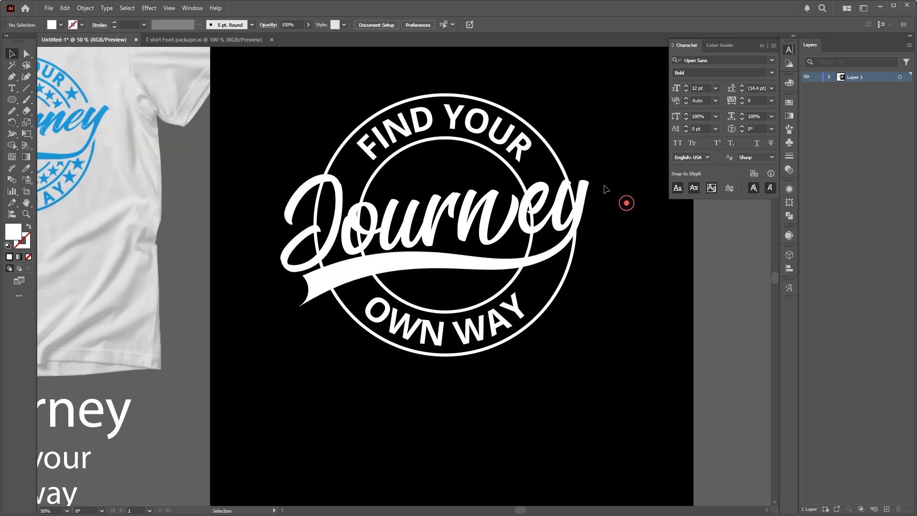
Enlarge the inner circle around its centre to about 569 px in diameter
click(527, 145)
key(ctrl+minus)
click(601, 322)
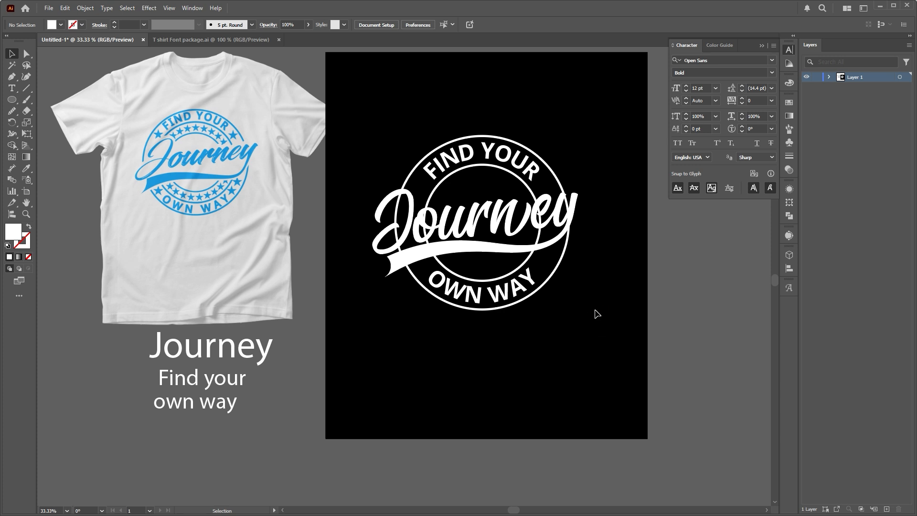
click(477, 165)
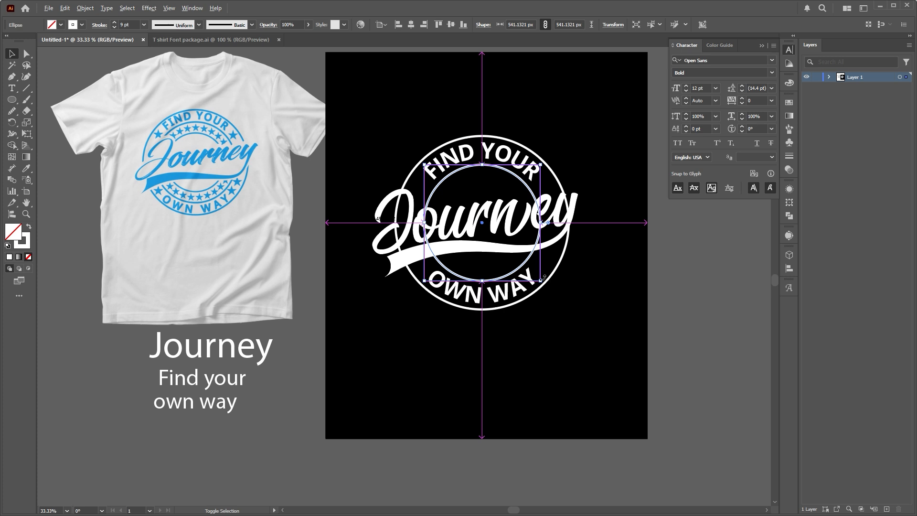
drag(541, 280, 545, 285)
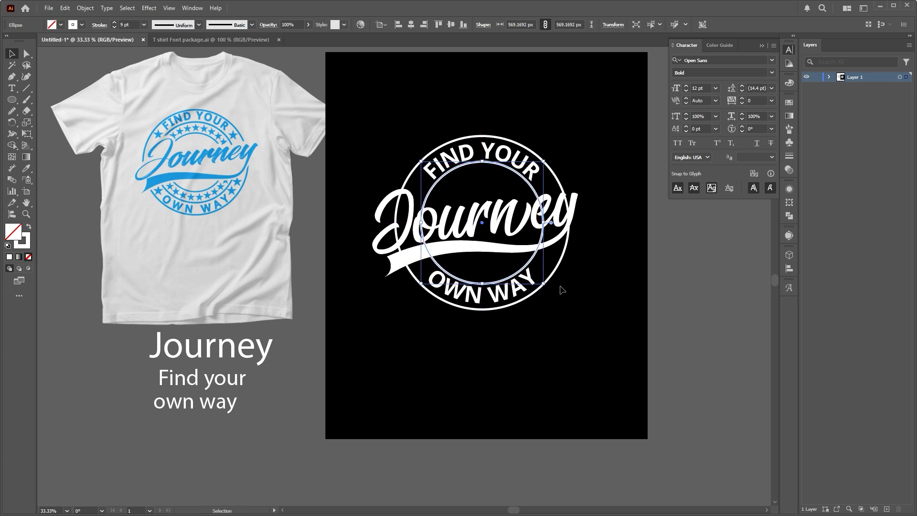
click(586, 287)
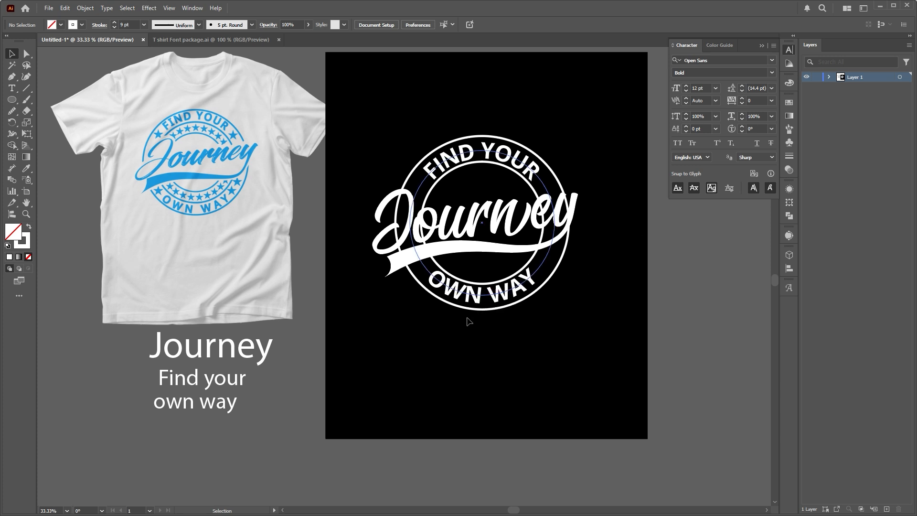
click(442, 347)
click(423, 359)
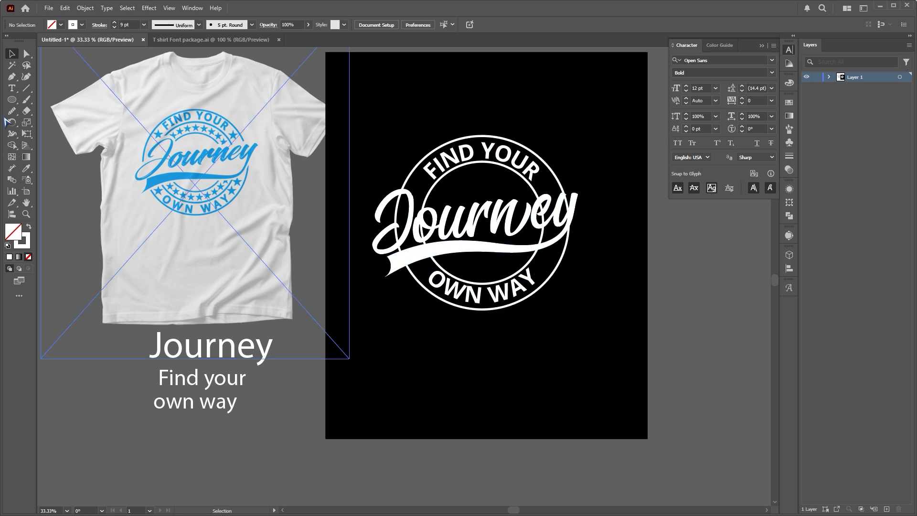
Draw a five-pointed star about 127 px wide below the badge and give it a white fill without a stroke
click(11, 100)
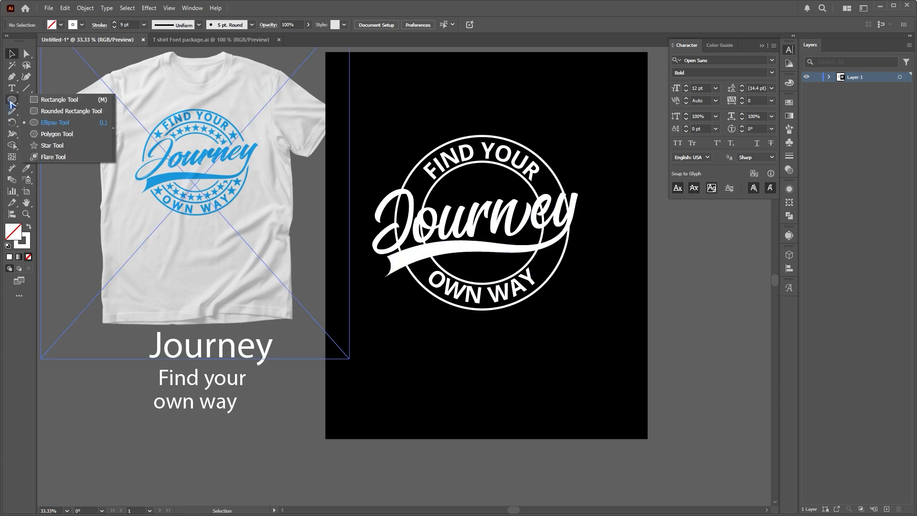
click(52, 145)
drag(477, 378, 489, 389)
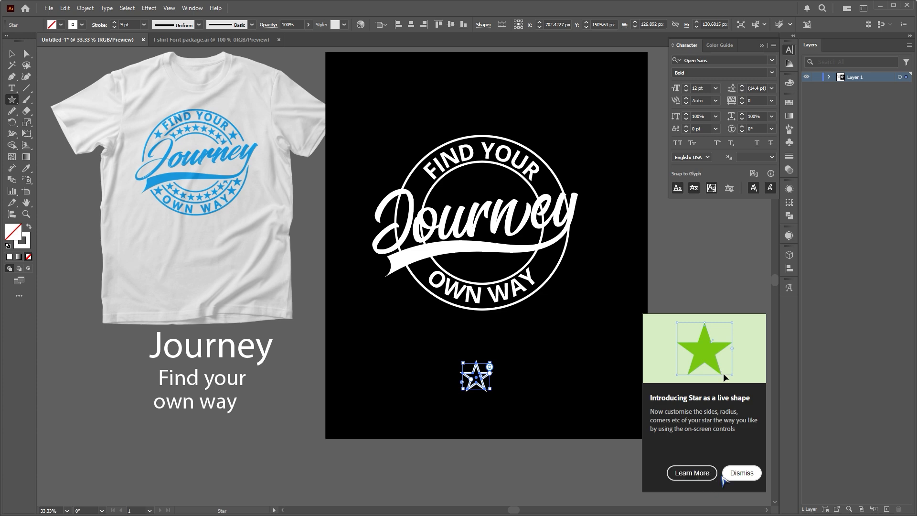
click(738, 474)
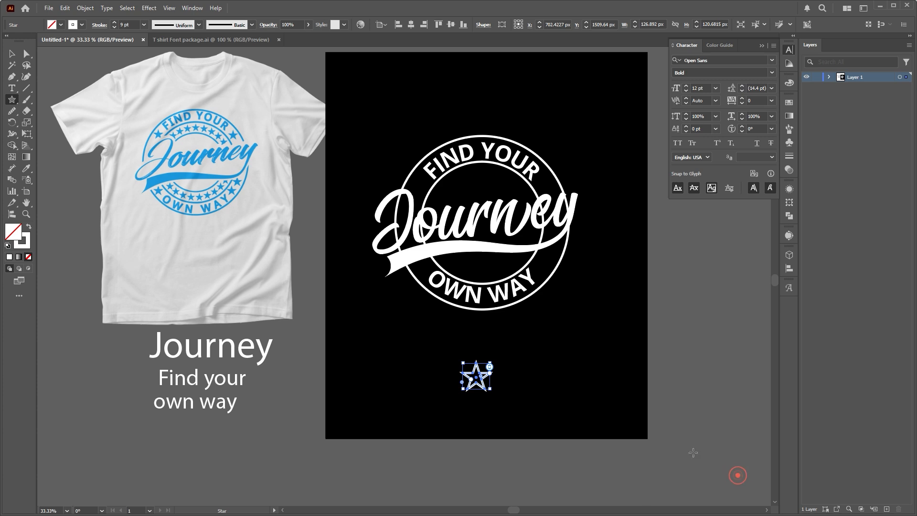
click(26, 238)
click(28, 226)
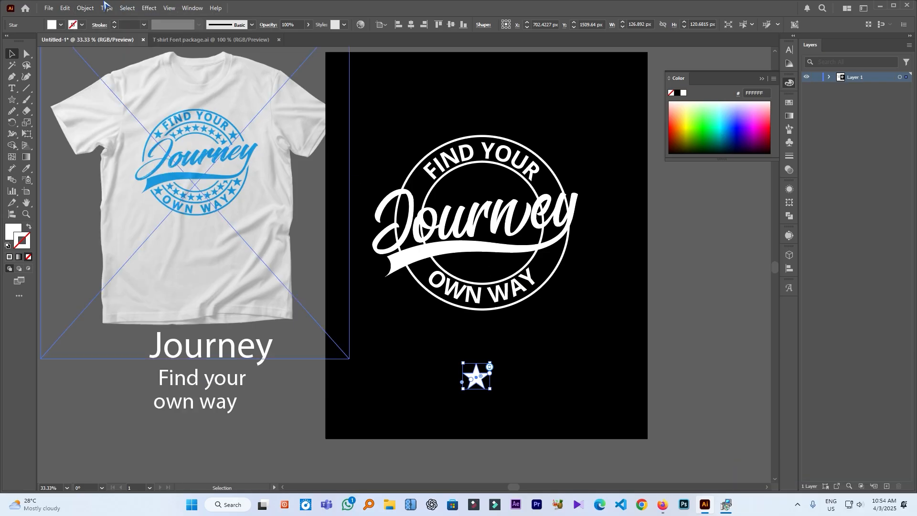
Create a radial repeat from the white star and move it into the empty space below the badge
click(86, 7)
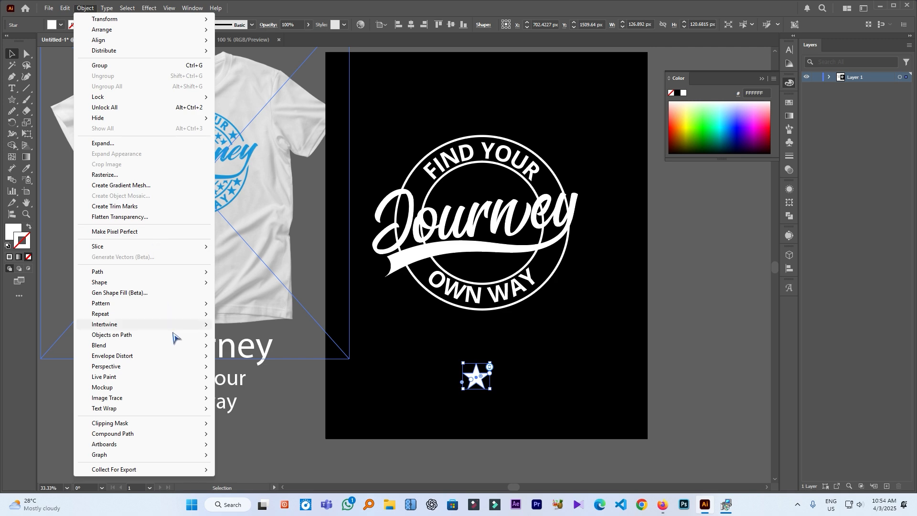
mouse_move(166, 313)
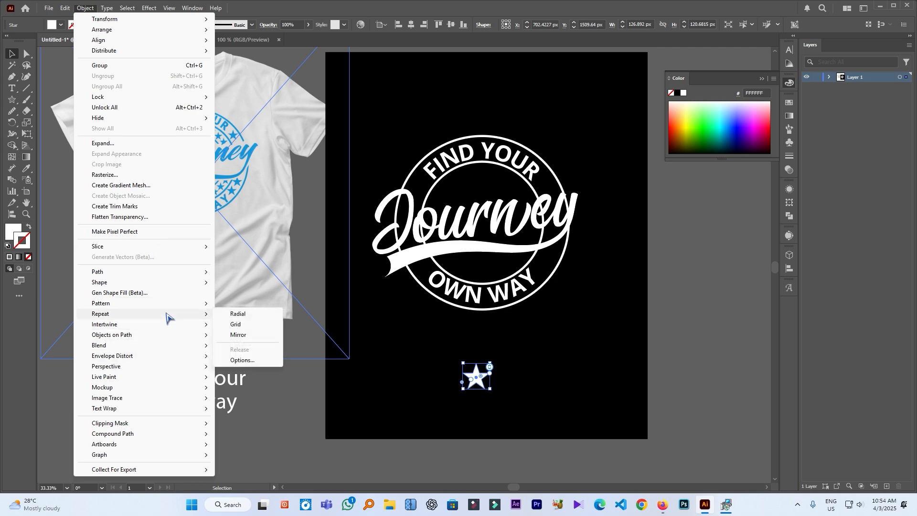
click(258, 313)
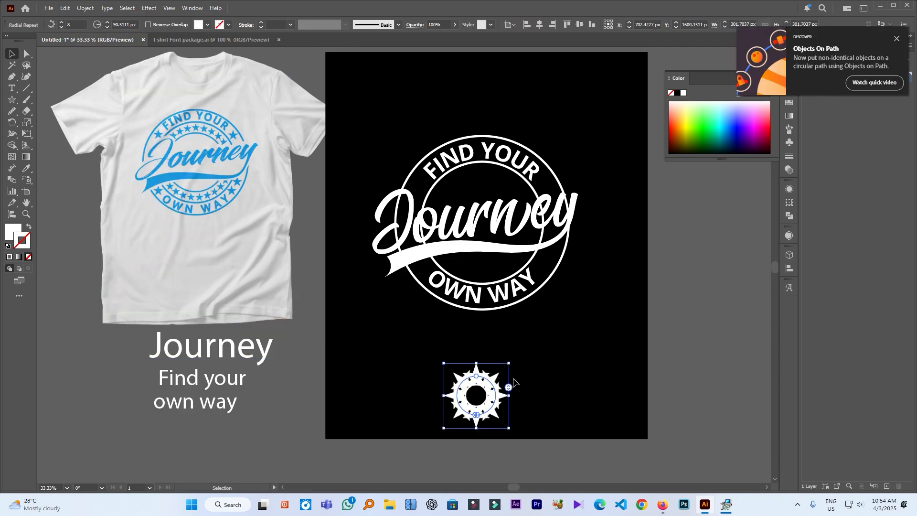
key(ctrl+1)
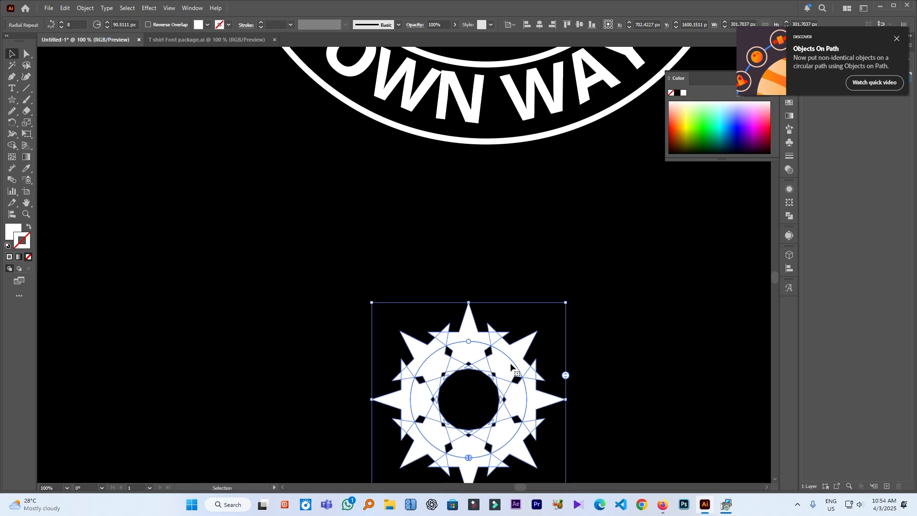
drag(506, 363, 353, 229)
Set the radial repeat to 12 stars and open a small gap in the lower part of its ring
mouse_move(429, 254)
mouse_down()
mouse_move(441, 352)
mouse_move(430, 127)
mouse_move(419, 92)
mouse_move(428, 253)
mouse_up()
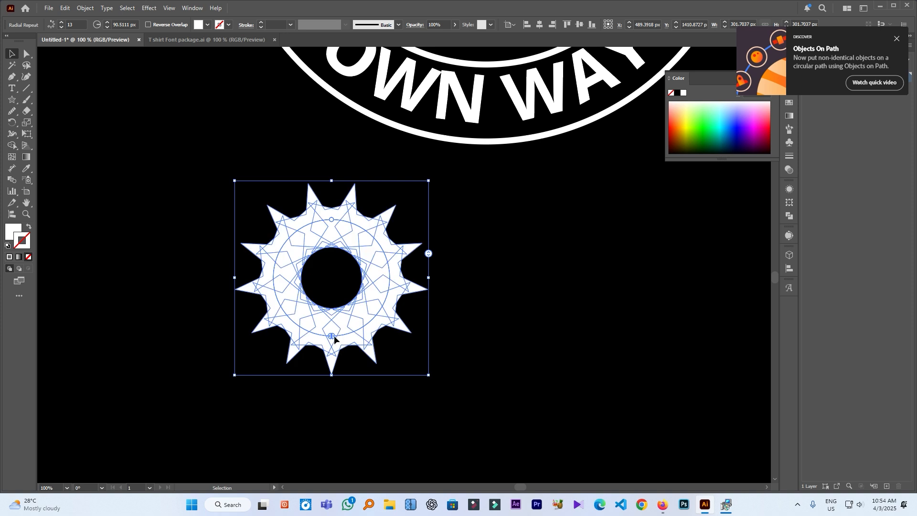
drag(333, 339, 389, 300)
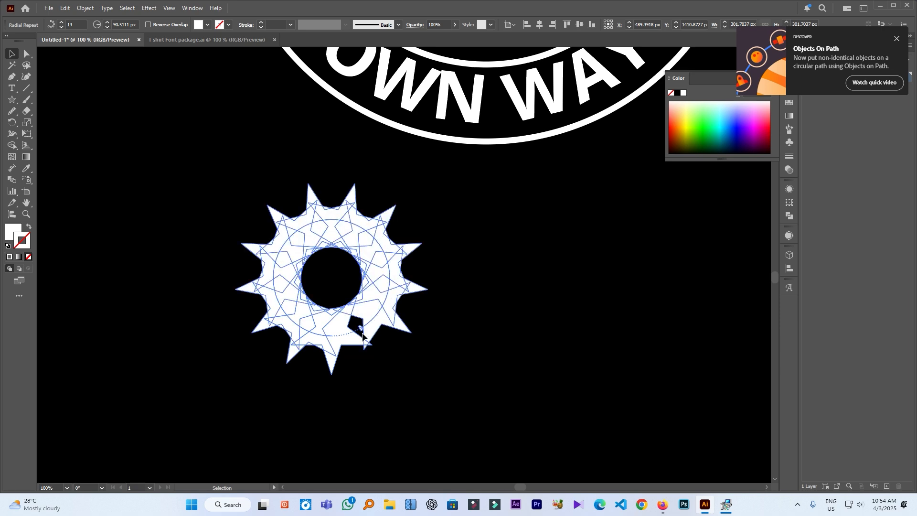
drag(362, 335, 362, 335)
mouse_move(429, 256)
mouse_down()
mouse_move(428, 182)
mouse_move(433, 262)
mouse_move(429, 254)
mouse_up()
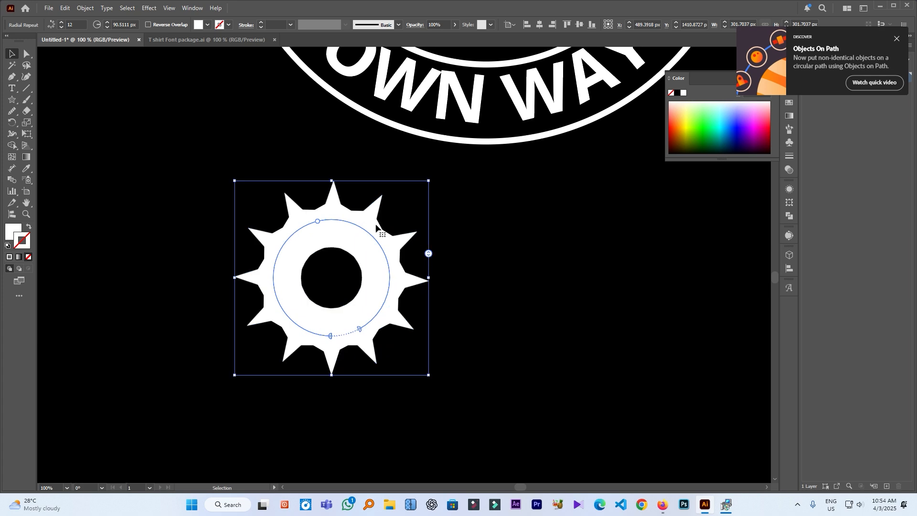
Enlarge the 12-star ring's radius to about 249 px and shift its gap to the ring's right side
drag(315, 223, 190, 281)
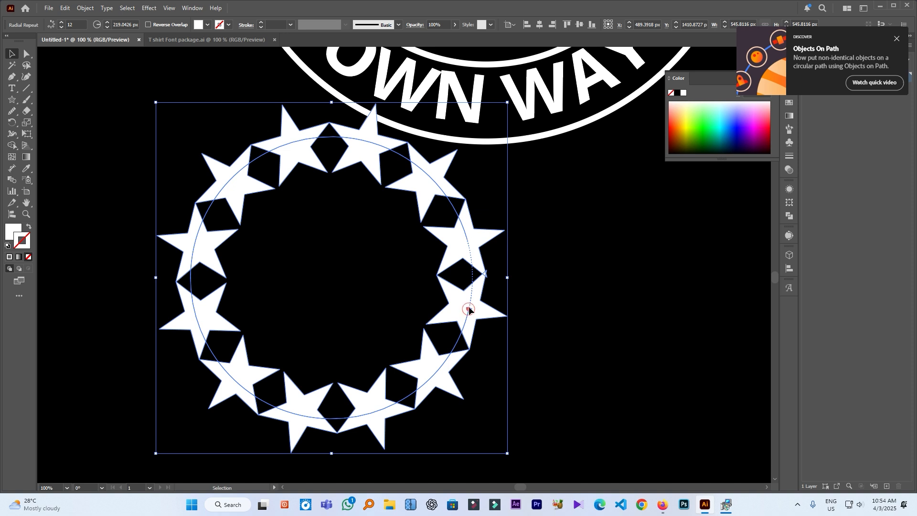
drag(468, 309, 478, 257)
drag(466, 339, 442, 368)
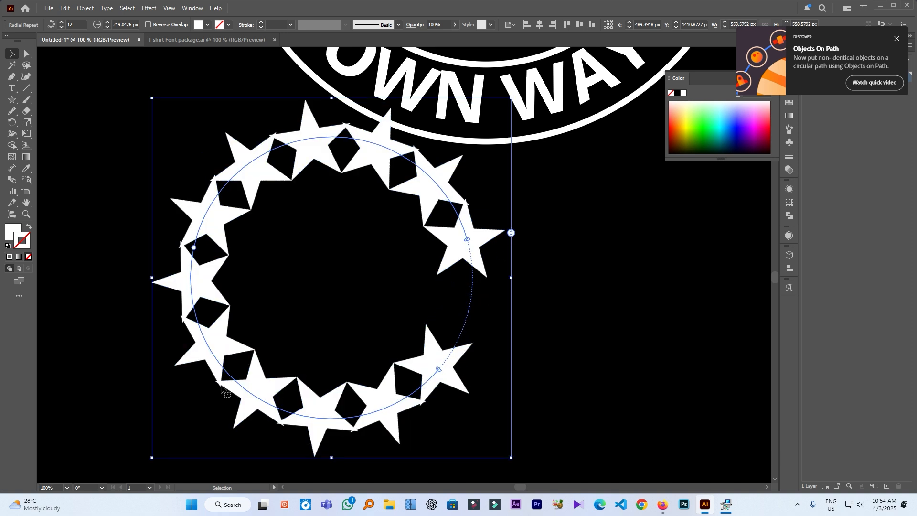
drag(193, 247, 177, 238)
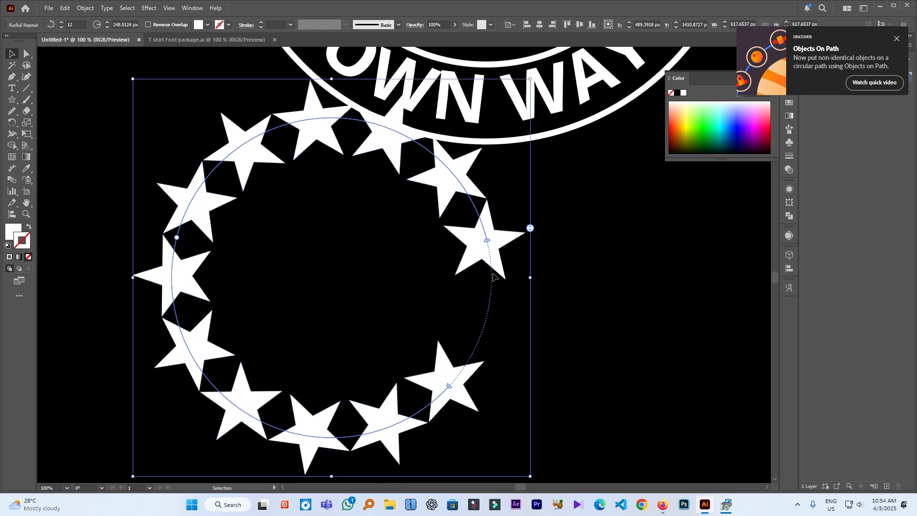
Increase the radial repeat to 31 stars and widen its radius to about 343 px
click(531, 234)
click(498, 242)
drag(530, 229, 337, 132)
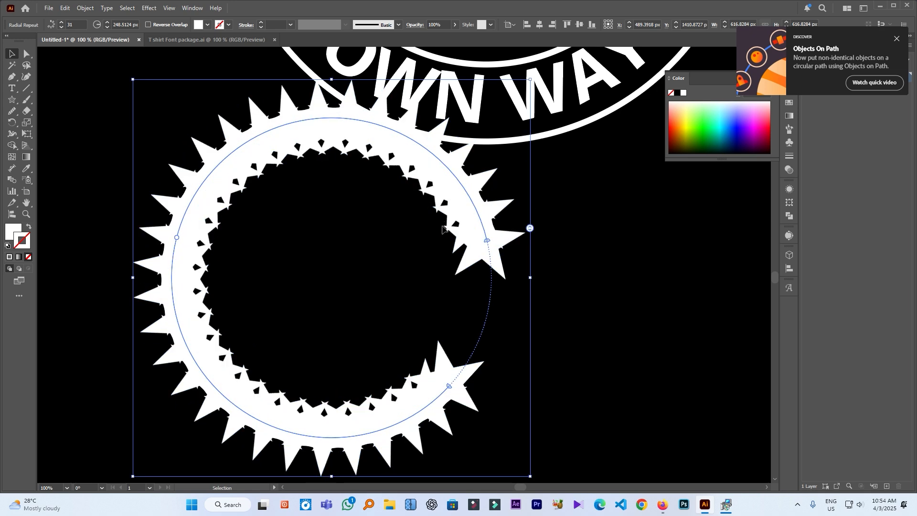
scroll(329, 417, down, 1)
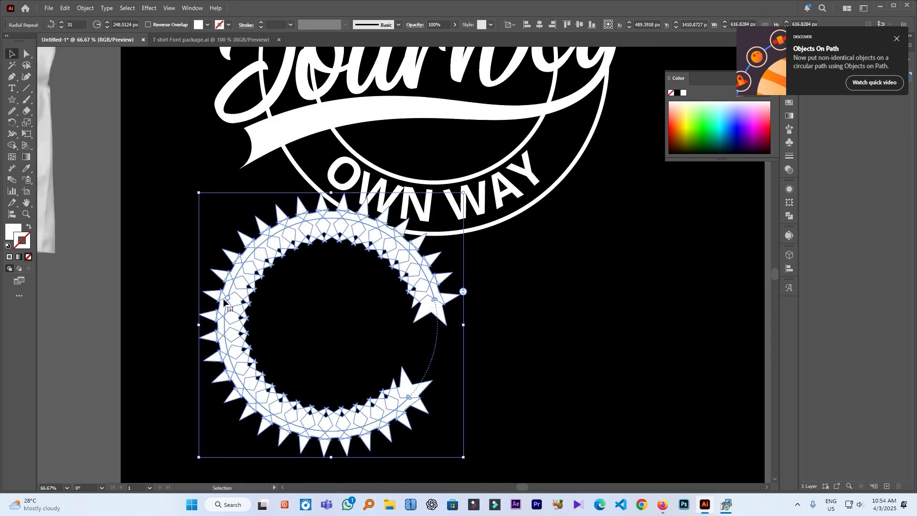
drag(226, 298, 213, 348)
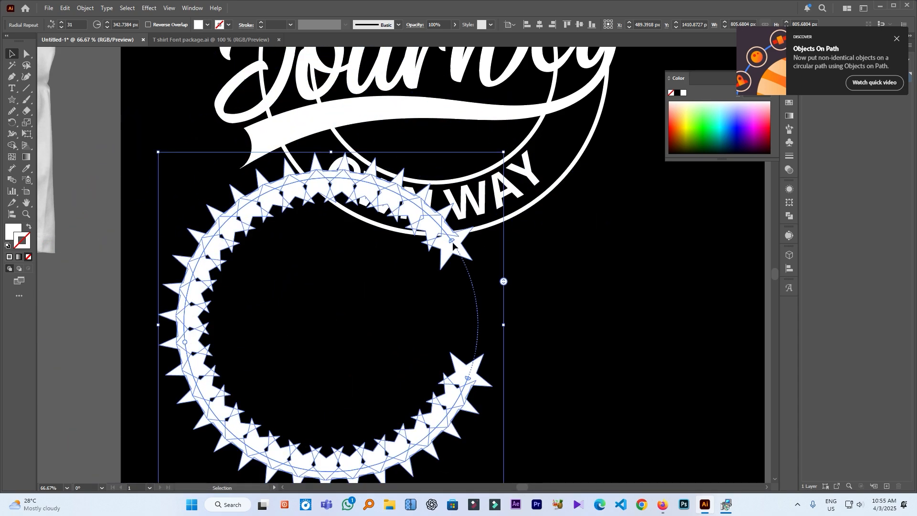
Close the gap in the star ring and raise the radial repeat to 36 stars
drag(452, 242, 468, 382)
scroll(305, 419, down, 3)
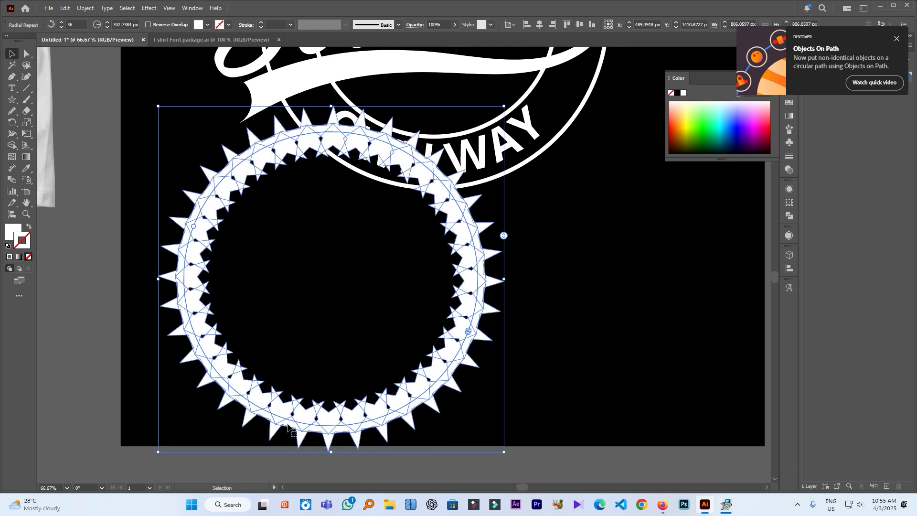
scroll(373, 357, up, 1)
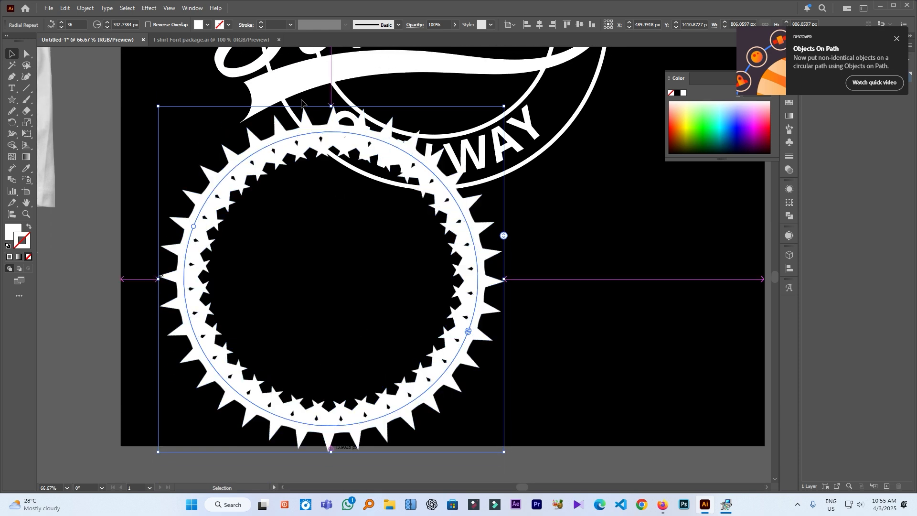
scroll(326, 156, down, 1)
Reduce the repeat to 9 stars, scale the ring to about 470 px wide and centre it horizontally below the badge
drag(458, 214, 429, 331)
scroll(446, 319, down, 1)
scroll(379, 291, up, 2)
drag(389, 276, 448, 293)
drag(487, 393, 474, 381)
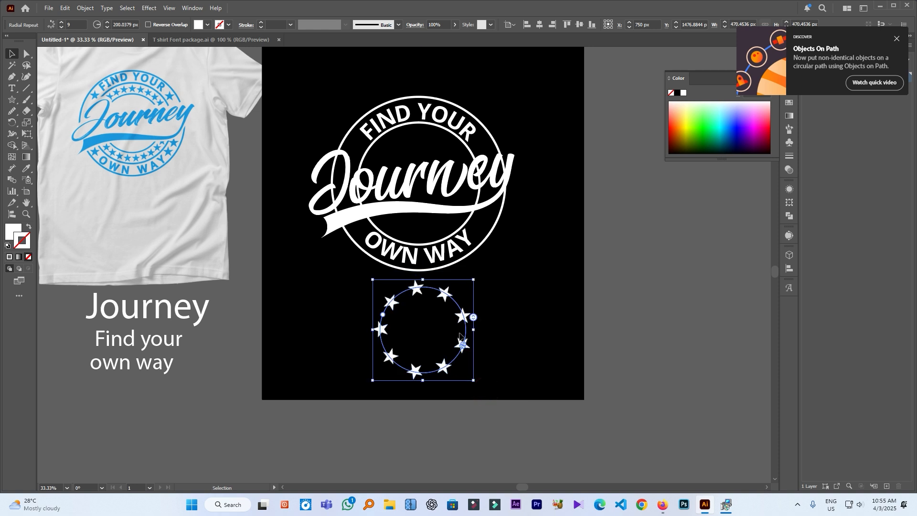
Move the 9-star ring into the centre of the badge and enlarge it to about 515 px wide
drag(441, 298, 439, 151)
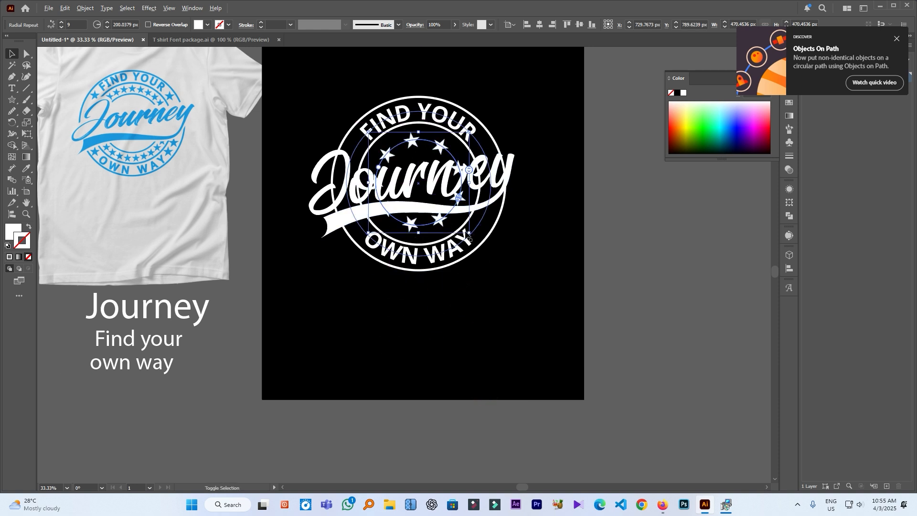
drag(466, 231, 503, 237)
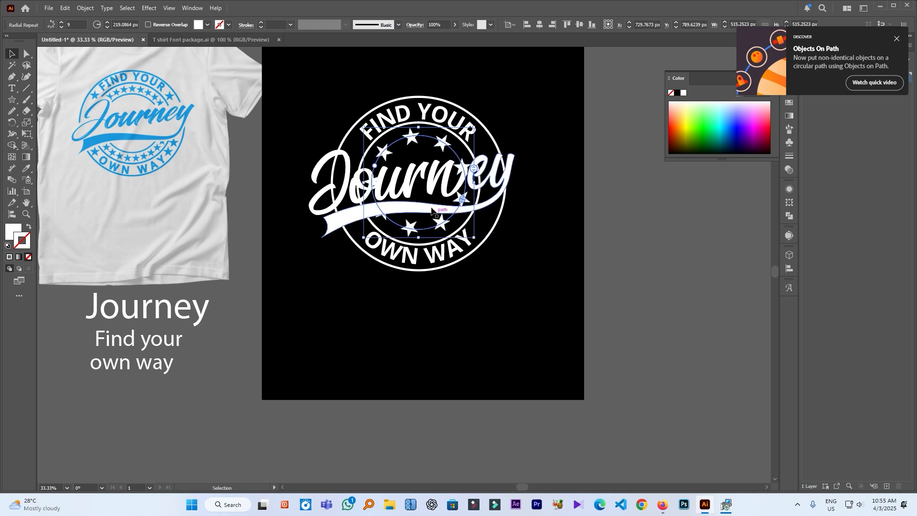
scroll(502, 237, up, 1)
click(536, 272)
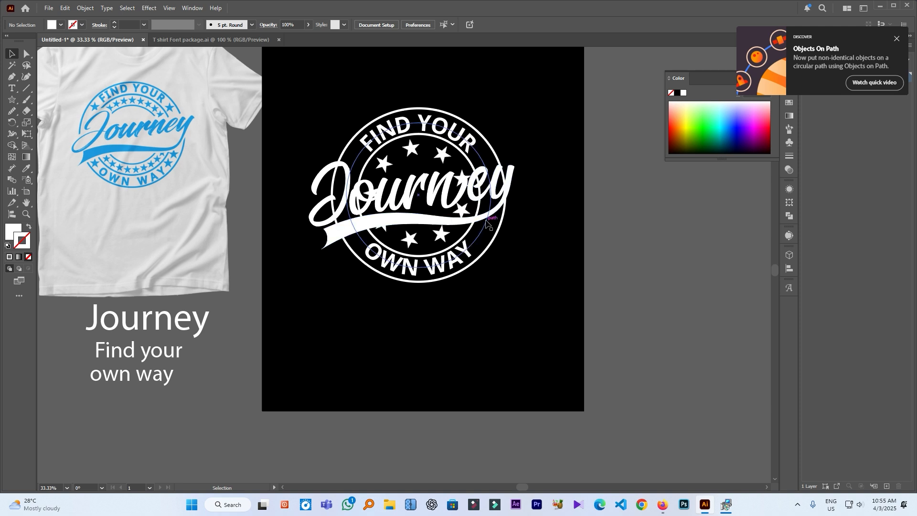
Duplicate the inner star ring in place, enlarge the copy to about 860 px wide and raise its repeat to 14 stars
click(444, 155)
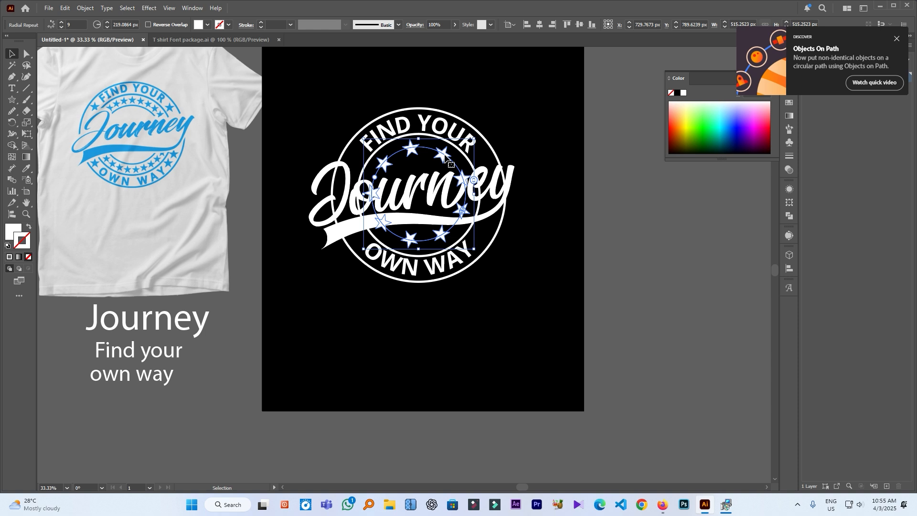
key(a)
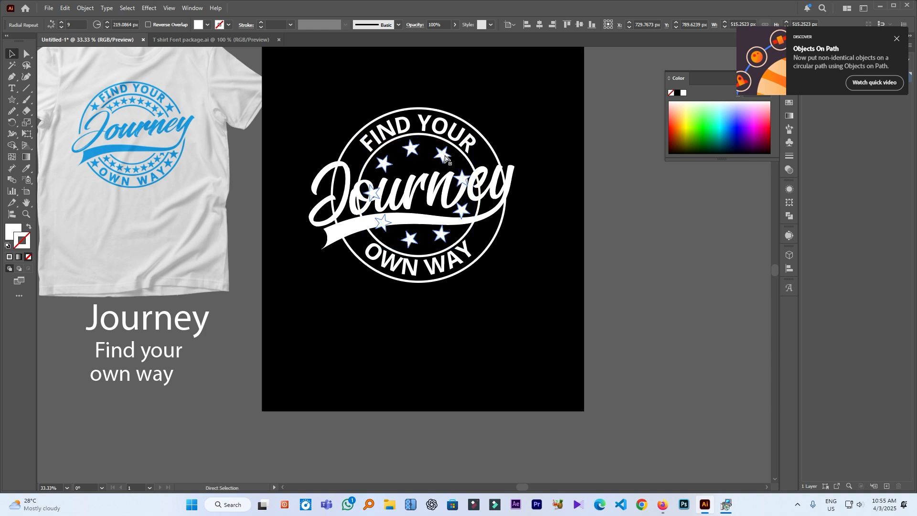
key(v)
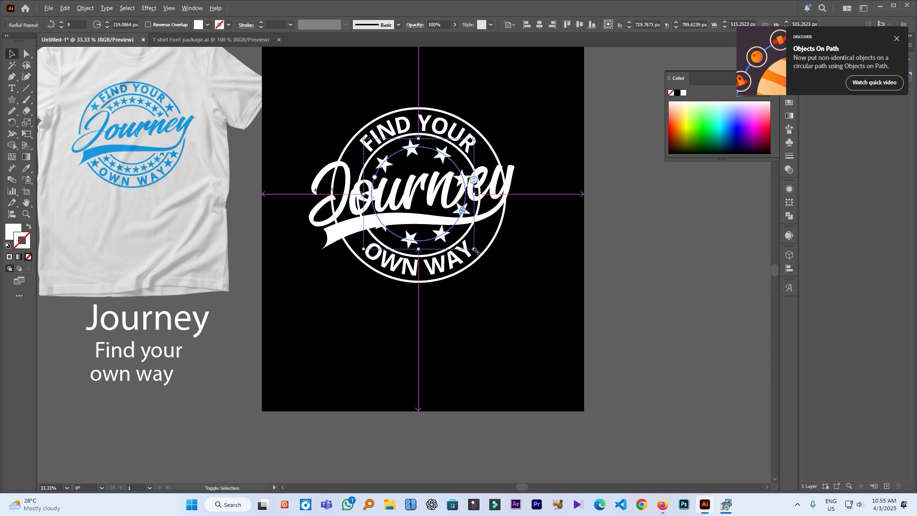
drag(476, 250, 516, 288)
drag(515, 100, 508, 79)
drag(507, 156, 523, 195)
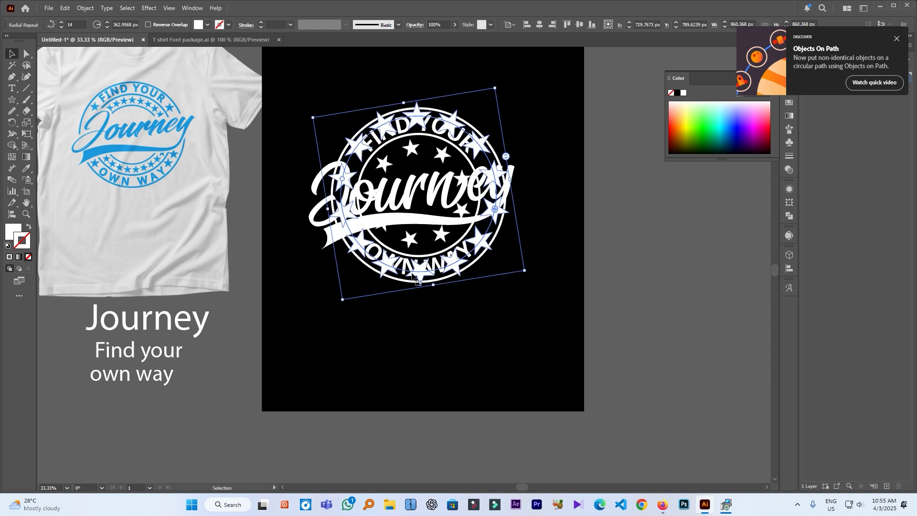
Shrink the outer star ring to about 731 px wide and rotate it upright, adding more stars to its repeat
drag(343, 179, 270, 200)
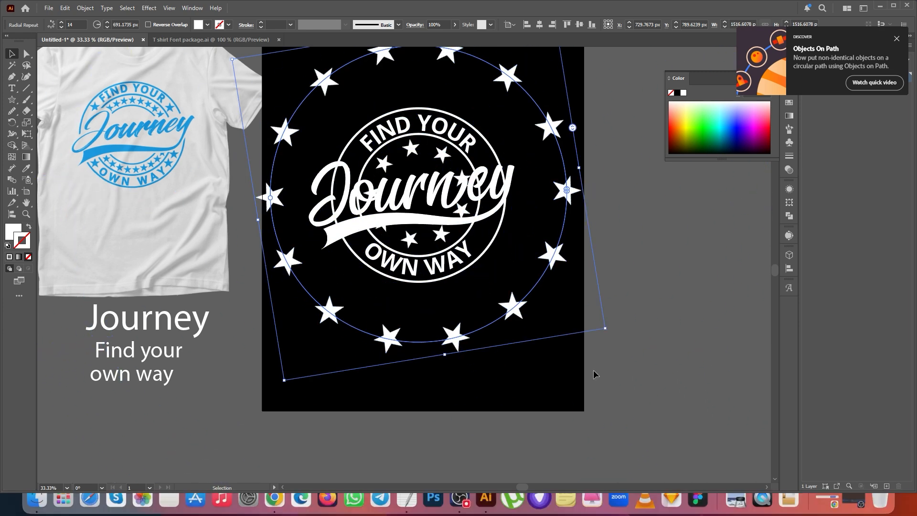
scroll(536, 341, up, 2)
drag(606, 374, 517, 341)
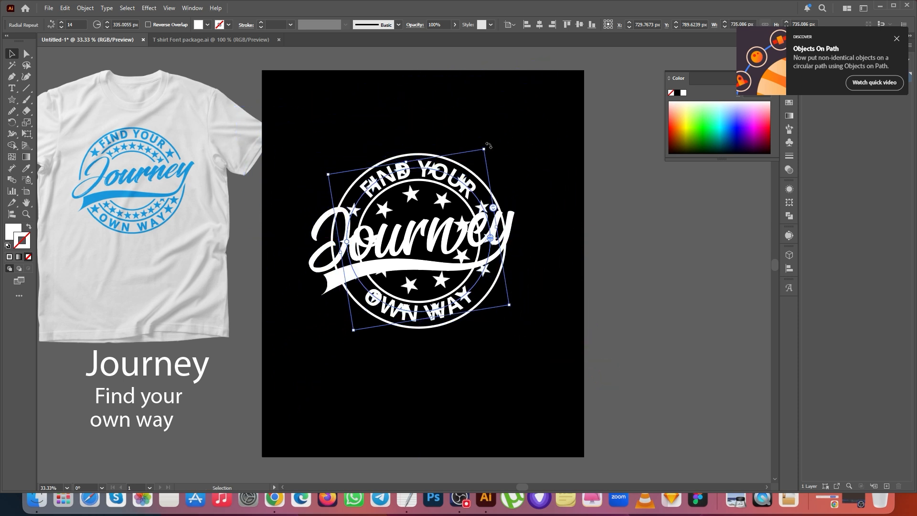
drag(488, 145, 500, 158)
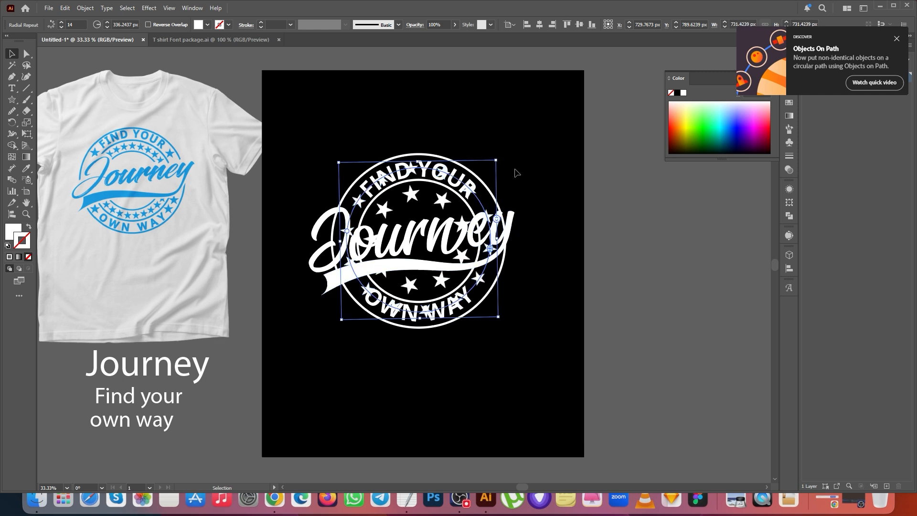
drag(497, 218, 495, 194)
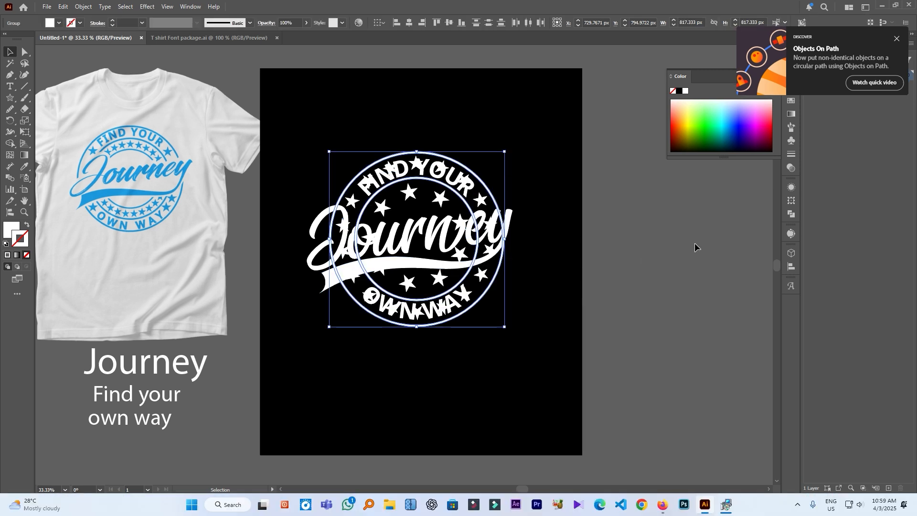
Examine how the badge's stars and circles are grouped by selecting them, keeping their positions
click(694, 246)
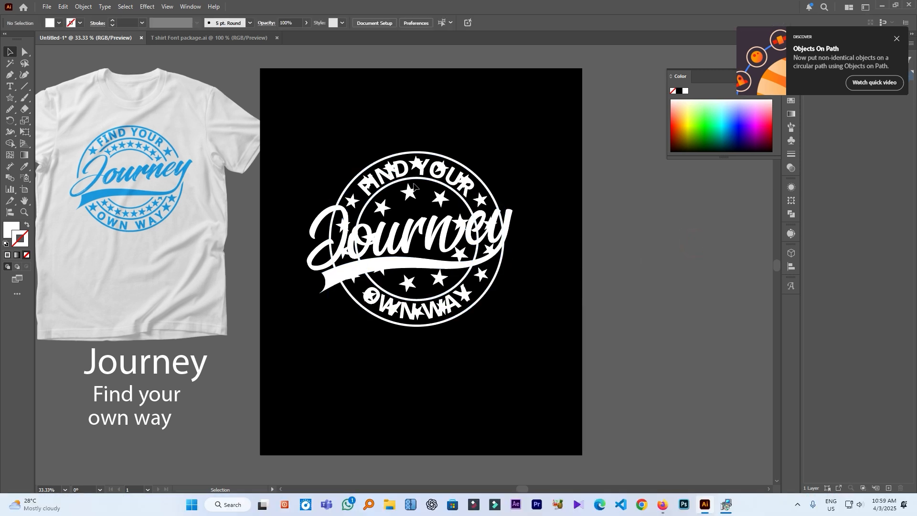
click(440, 203)
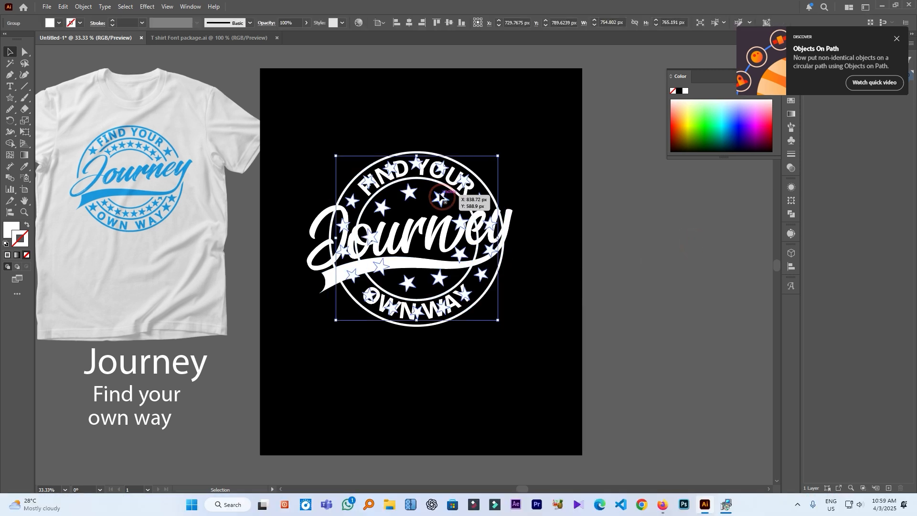
shift+click(445, 173)
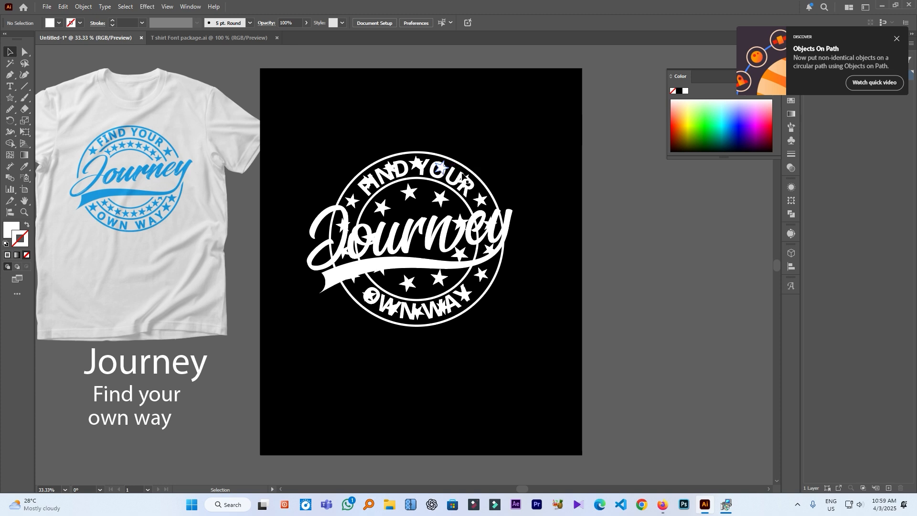
key(ctrl+equal)
key(ctrl+equal)
click(479, 198)
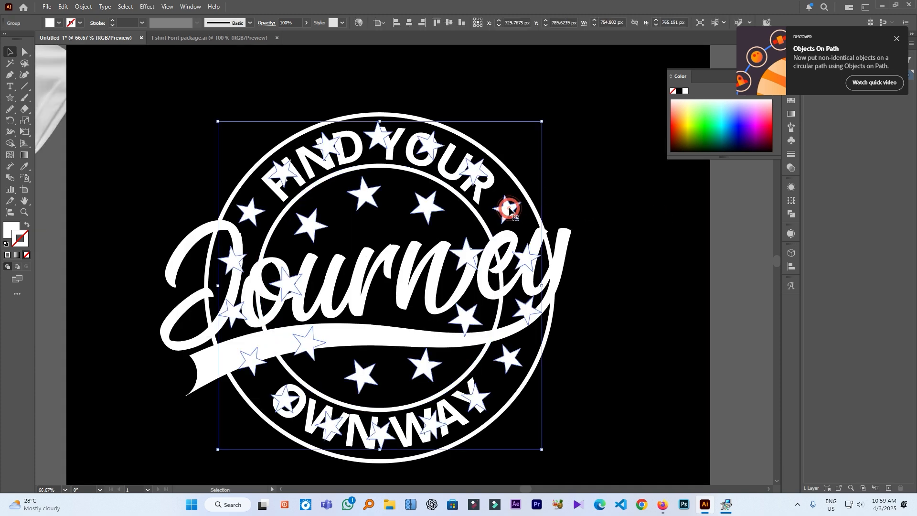
drag(427, 210, 417, 232)
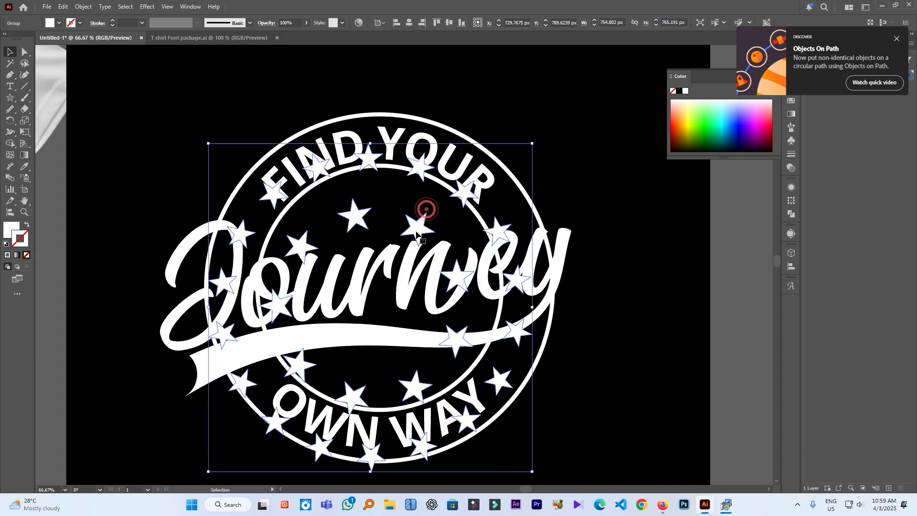
key(ctrl+z)
click(513, 181)
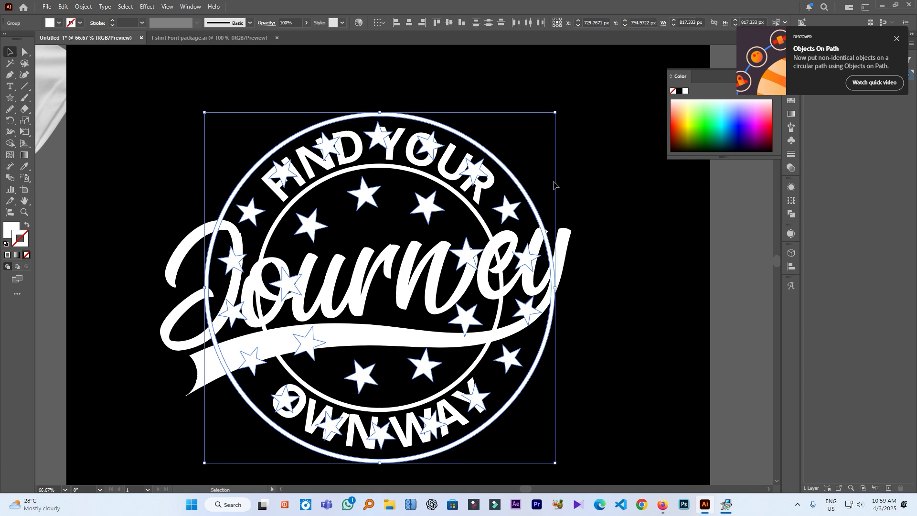
Start an Offset Path on the Journey lettering and swoosh with an offset of 13 px
click(326, 287)
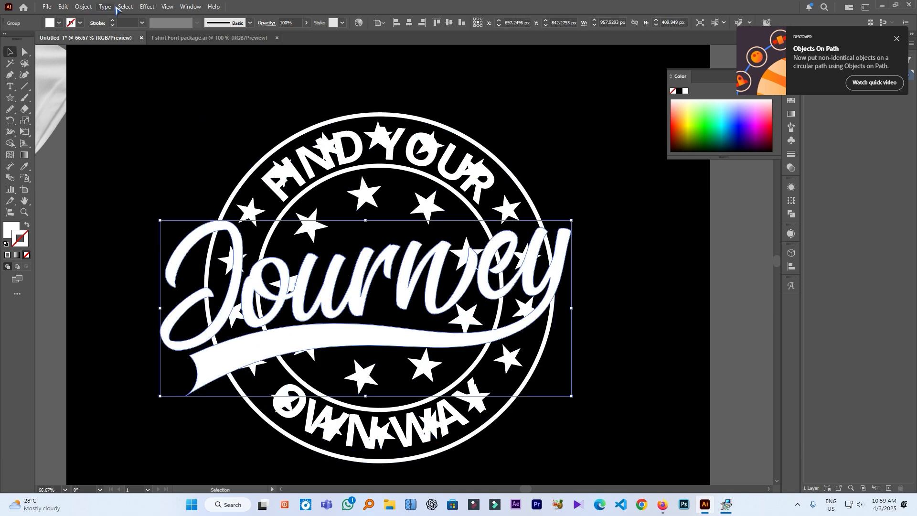
click(90, 7)
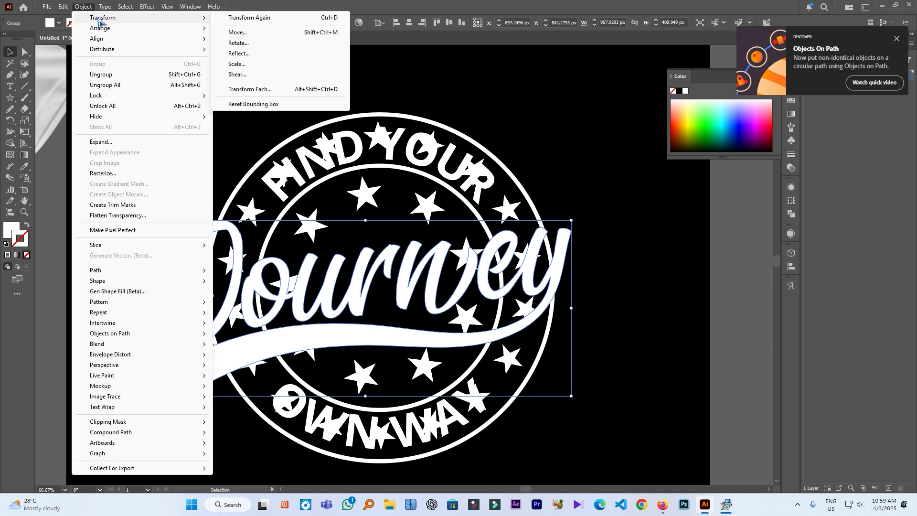
mouse_move(127, 269)
click(248, 301)
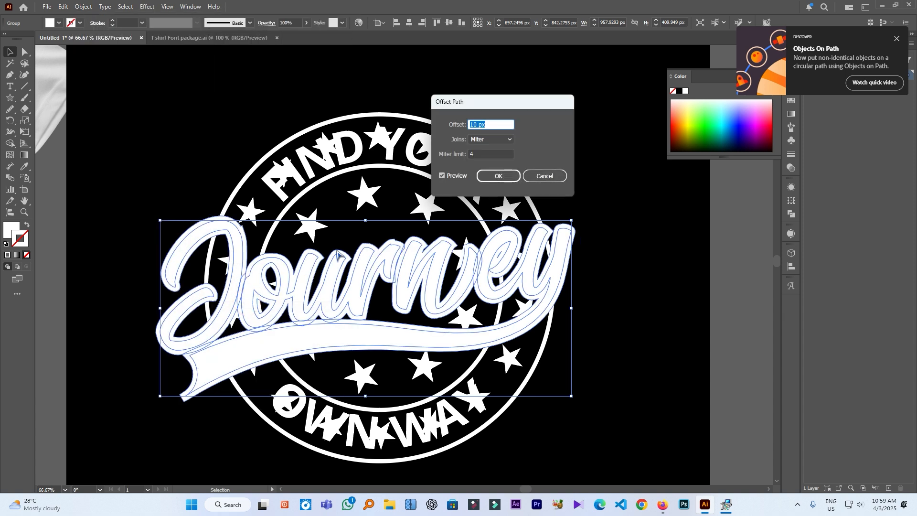
key(Up)
key(Up)
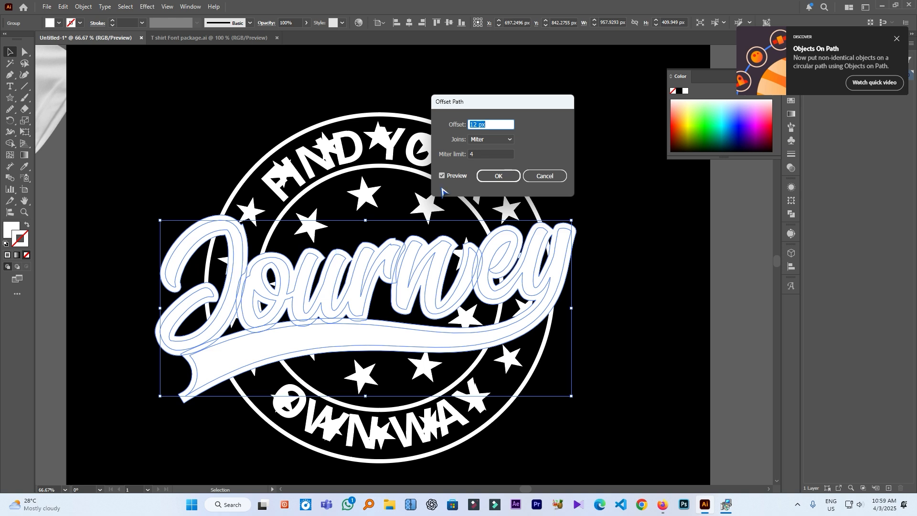
key(Up)
Compare the join styles for the lettering's offset and apply it with Round joins
click(485, 140)
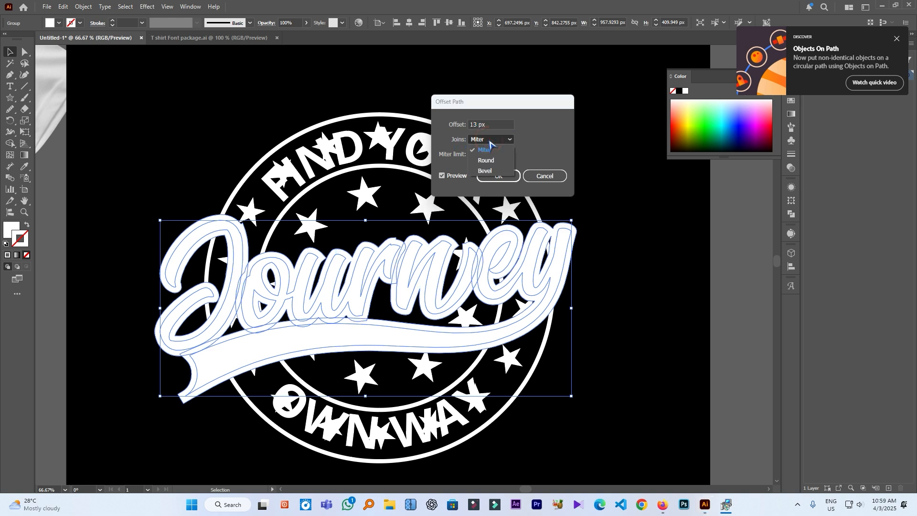
click(491, 155)
click(492, 140)
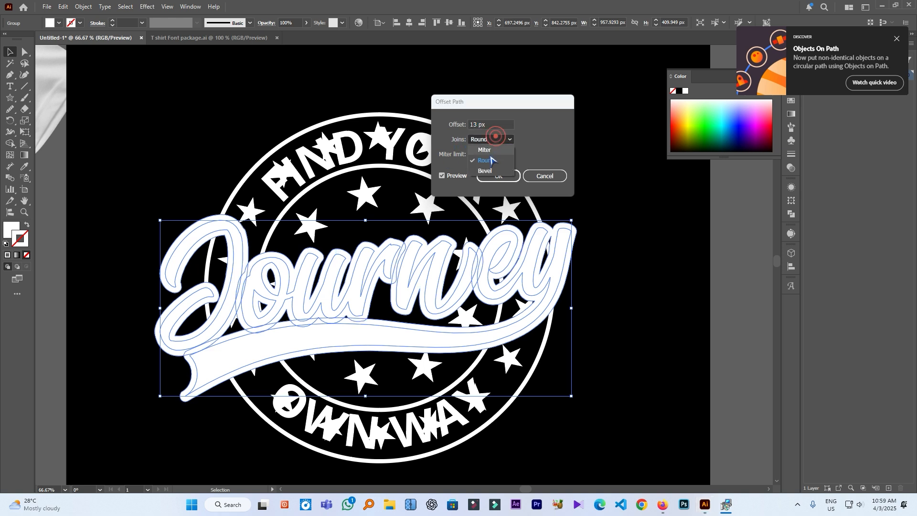
click(488, 170)
click(496, 141)
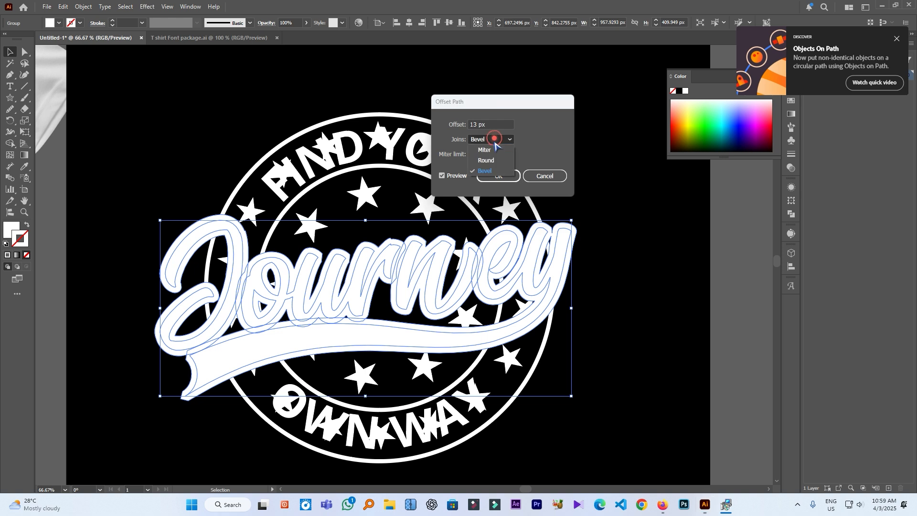
click(491, 156)
click(495, 176)
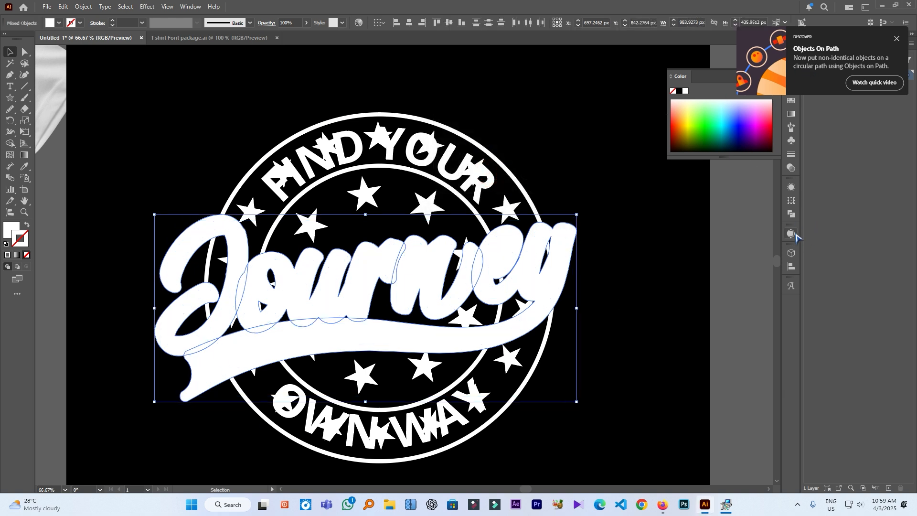
Unite the offset Journey shapes into one silhouette and dismiss the Objects On Path notice
click(791, 215)
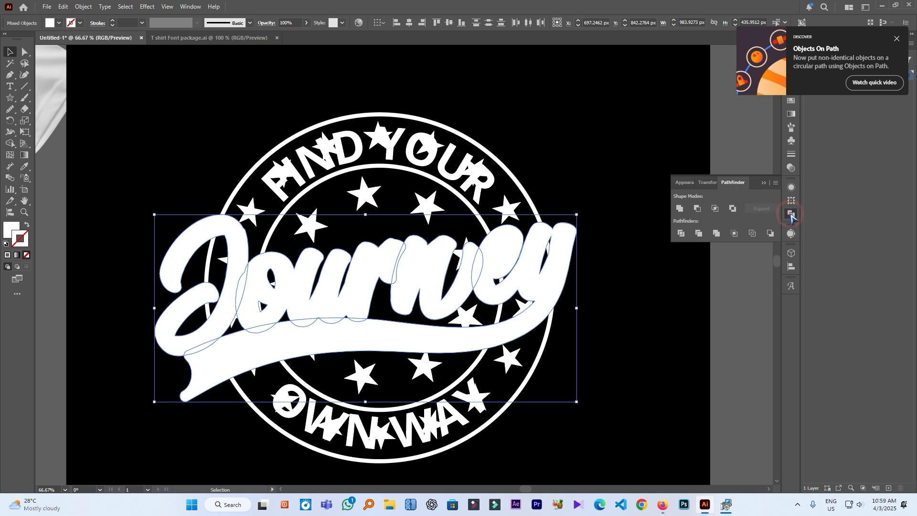
click(680, 209)
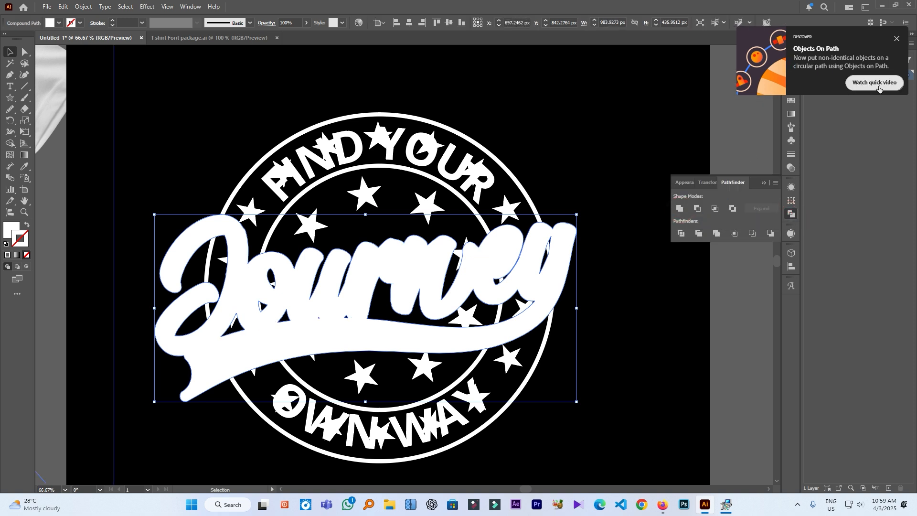
click(897, 39)
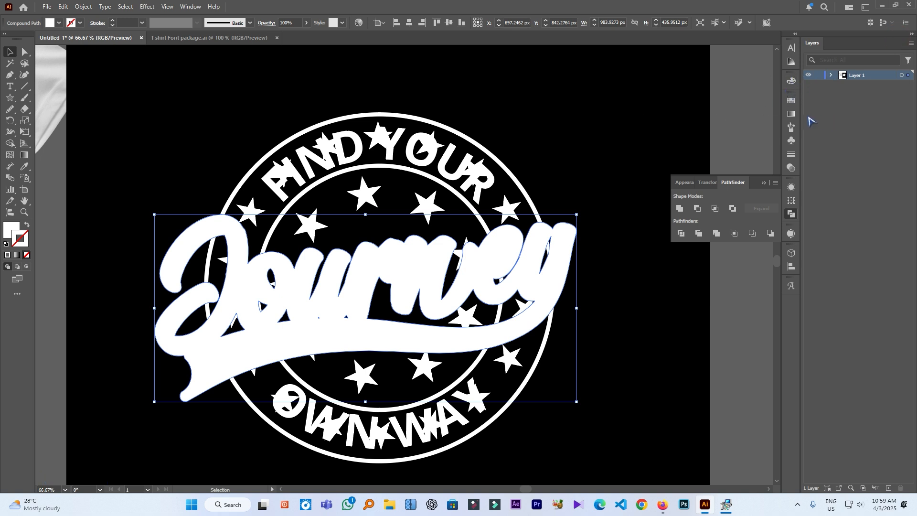
Fill the united Journey silhouette with black (000000) and leave it without a stroke
click(790, 101)
click(693, 126)
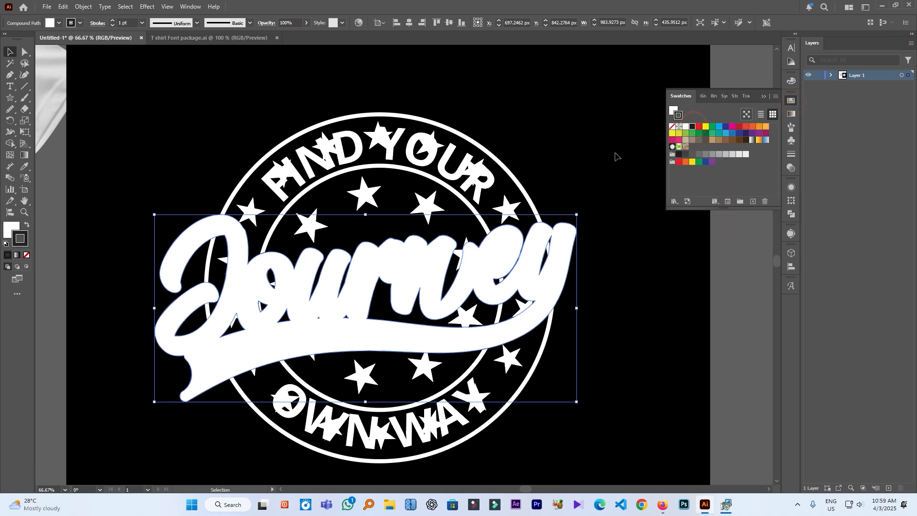
click(27, 254)
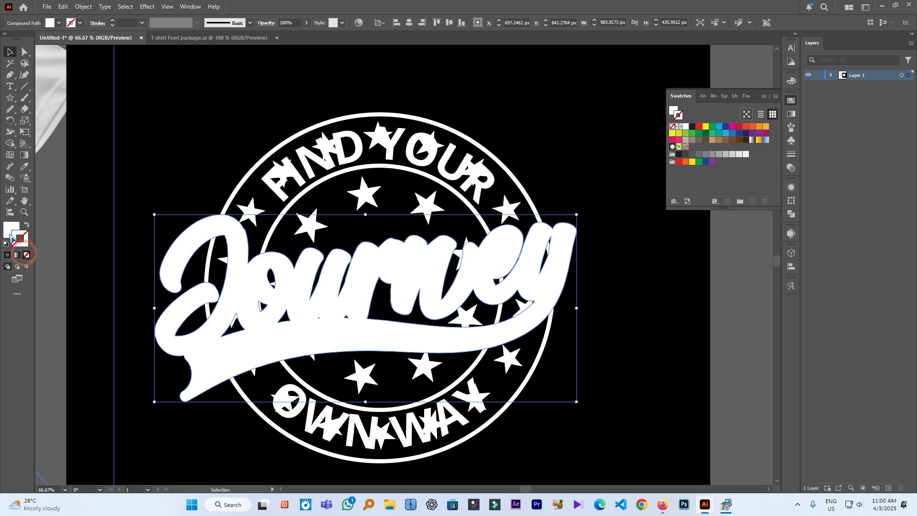
click(12, 230)
click(678, 91)
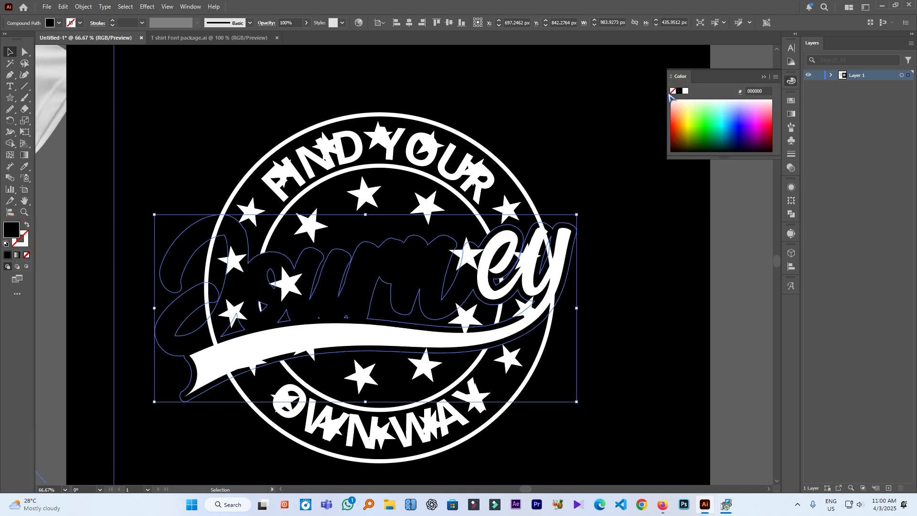
Cut the black Journey silhouette and create an opacity mask with Clip off on the group of the outer ring and stars
key(a)
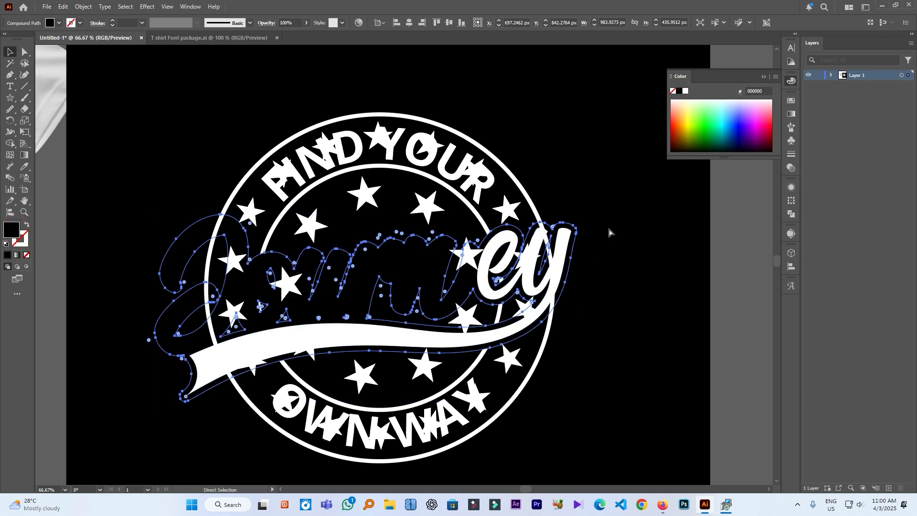
key(ctrl+x)
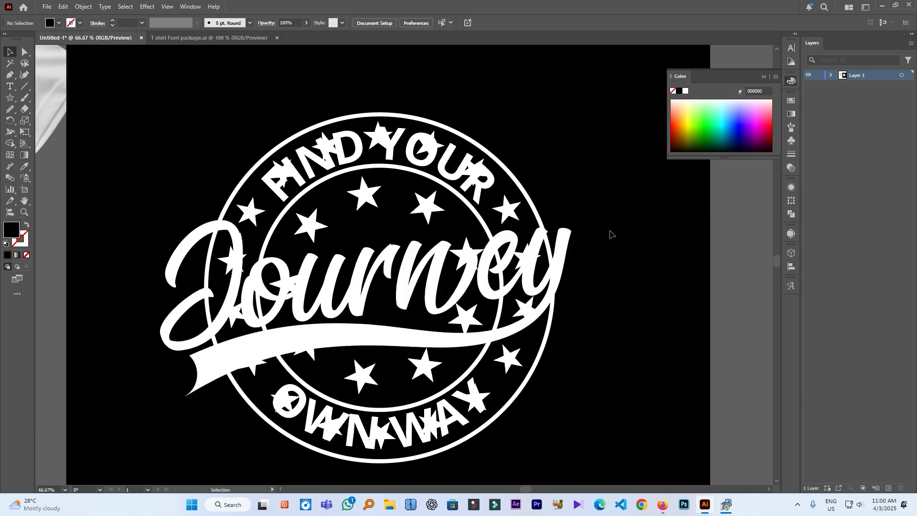
click(534, 195)
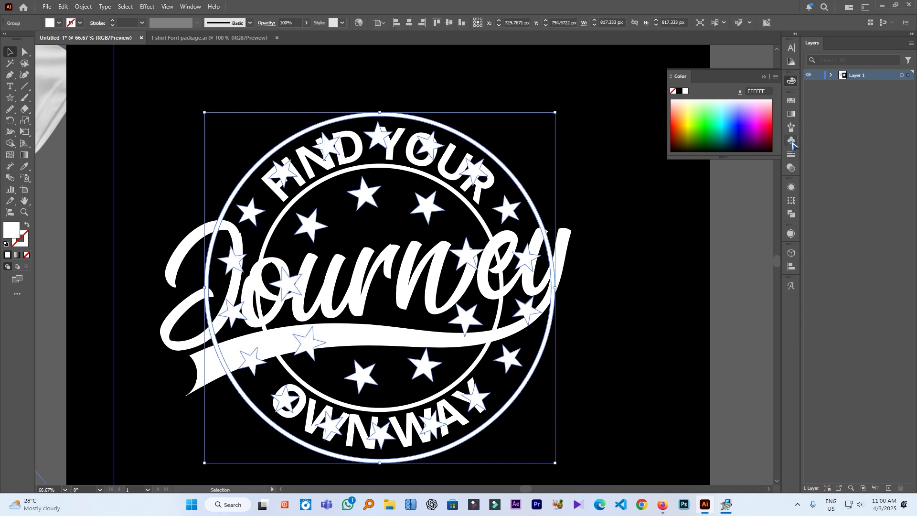
click(792, 168)
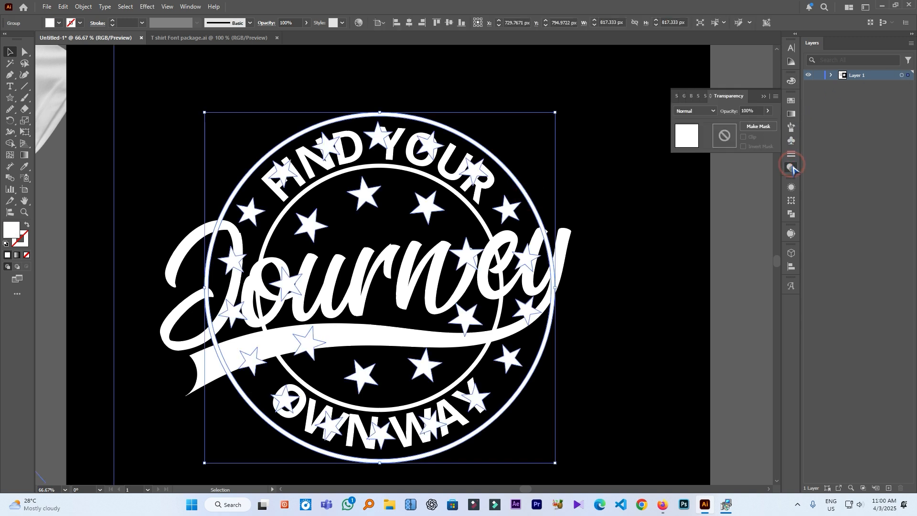
click(759, 126)
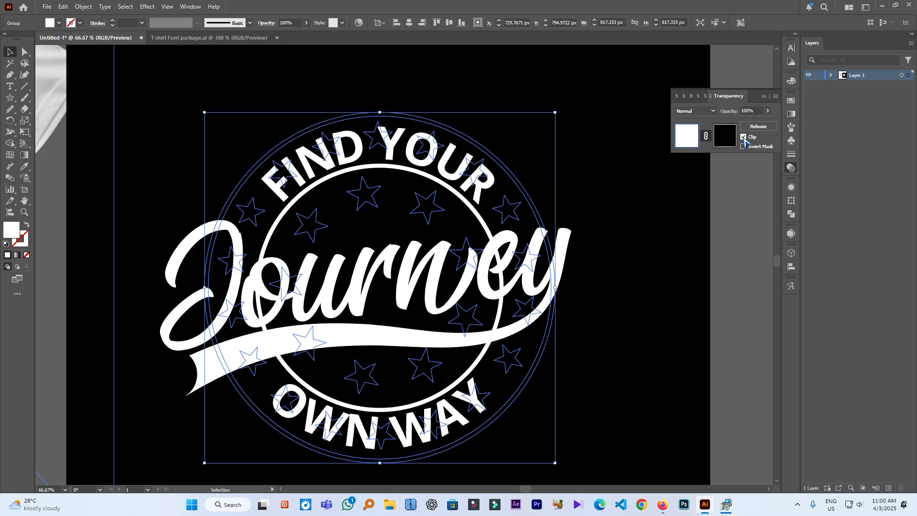
click(743, 137)
Paste the black Journey silhouette in place inside the opacity mask of the outer ring and stars
click(725, 138)
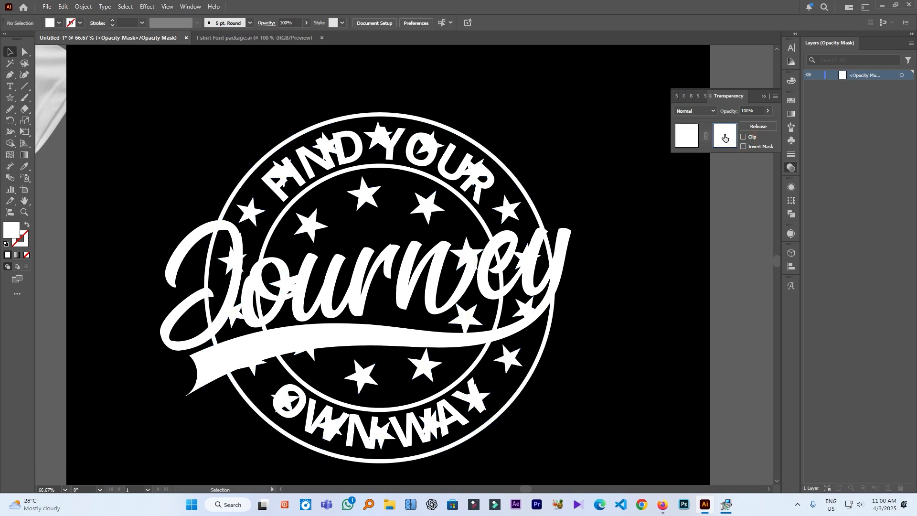
key(ctrl+f)
click(663, 222)
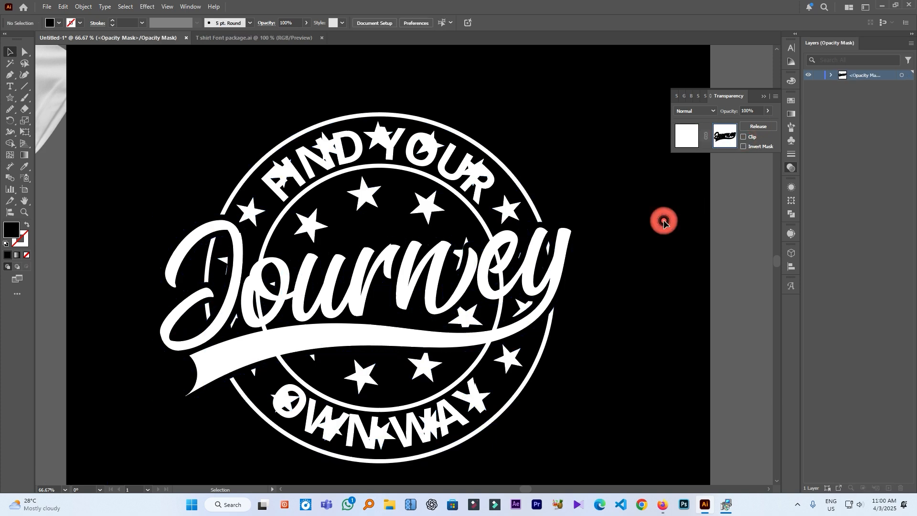
key(ctrl+minus)
key(ctrl+minus)
Recolor the whole badge design, including rings, stars and lettering, with the light blue swatch
click(592, 357)
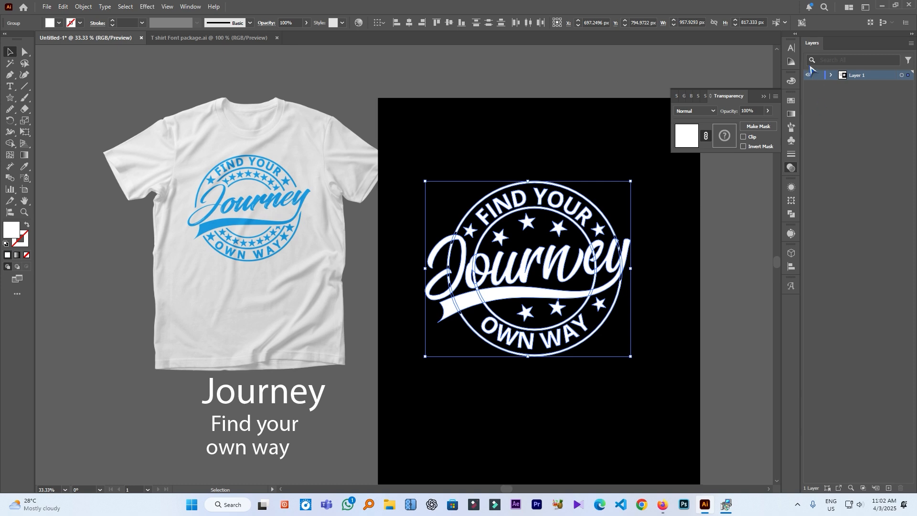
click(791, 100)
click(792, 81)
click(792, 101)
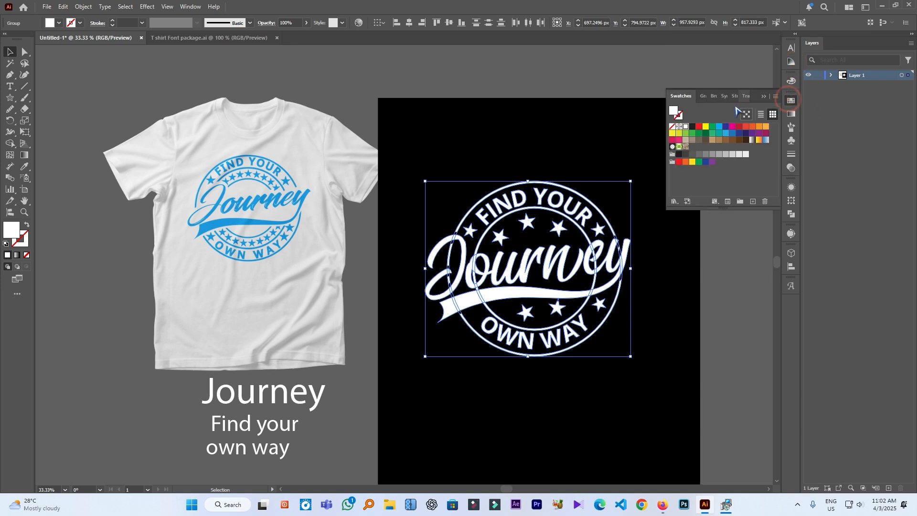
click(718, 126)
click(693, 255)
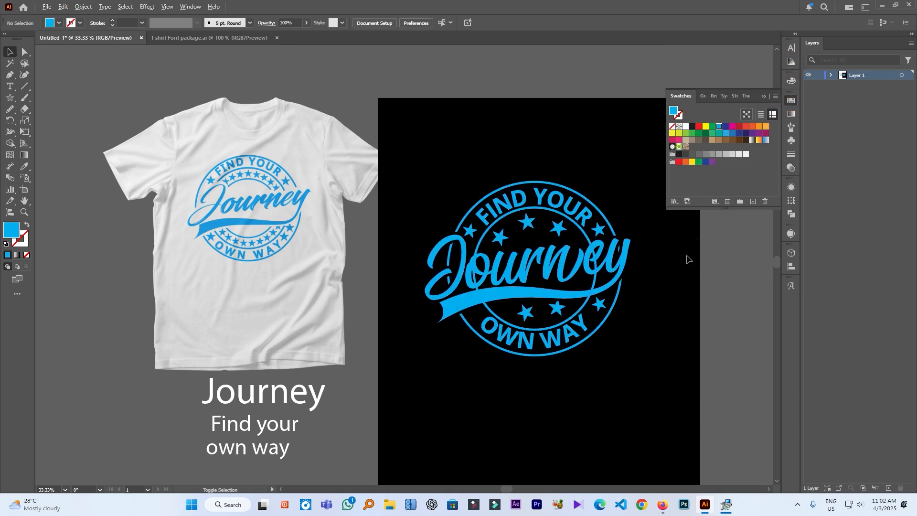
Try shifting the inner ring about 39 px right and 9 px up, and undo the move
drag(681, 254, 639, 243)
drag(603, 328, 426, 112)
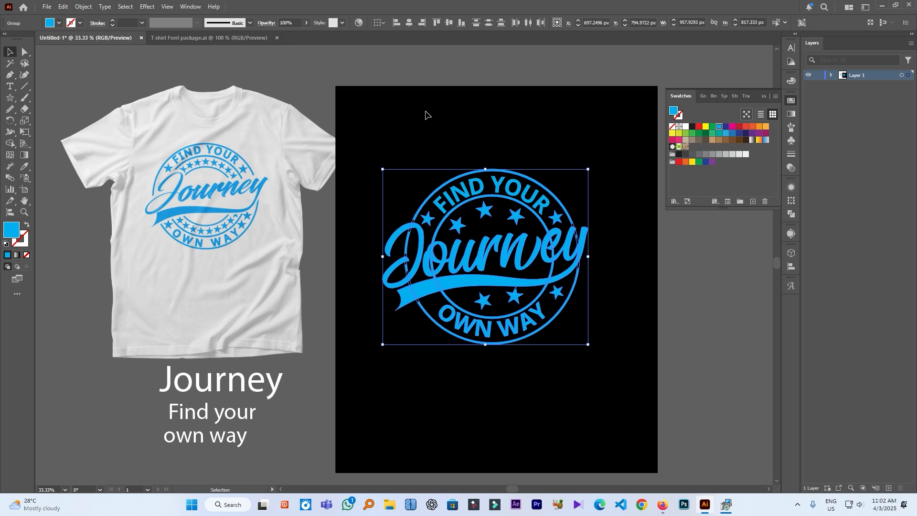
click(426, 112)
click(439, 229)
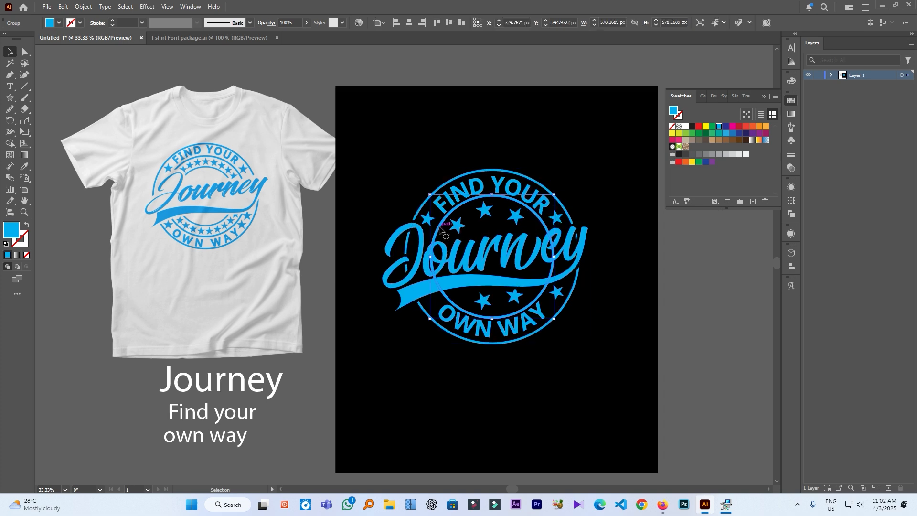
scroll(440, 228, up, 2)
drag(445, 227, 335, 166)
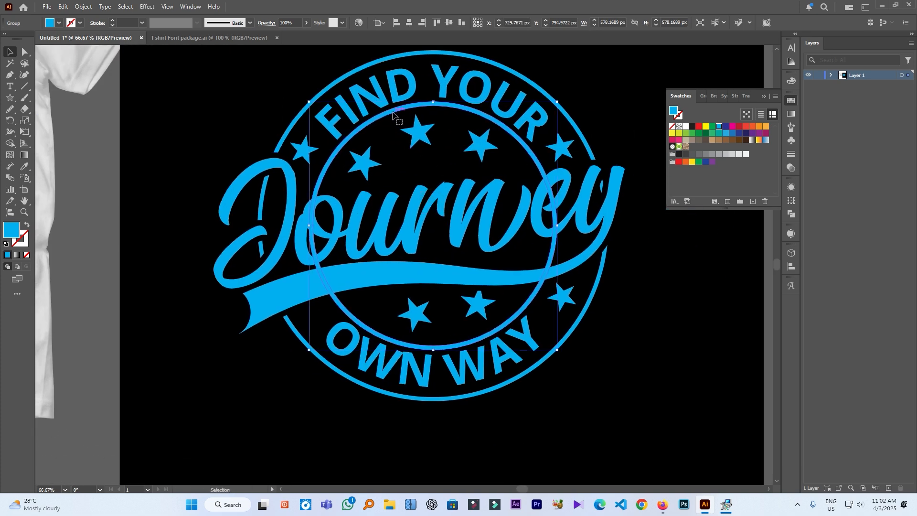
mouse_move(393, 112)
mouse_down()
mouse_move(370, 122)
mouse_move(421, 108)
mouse_move(408, 109)
mouse_up()
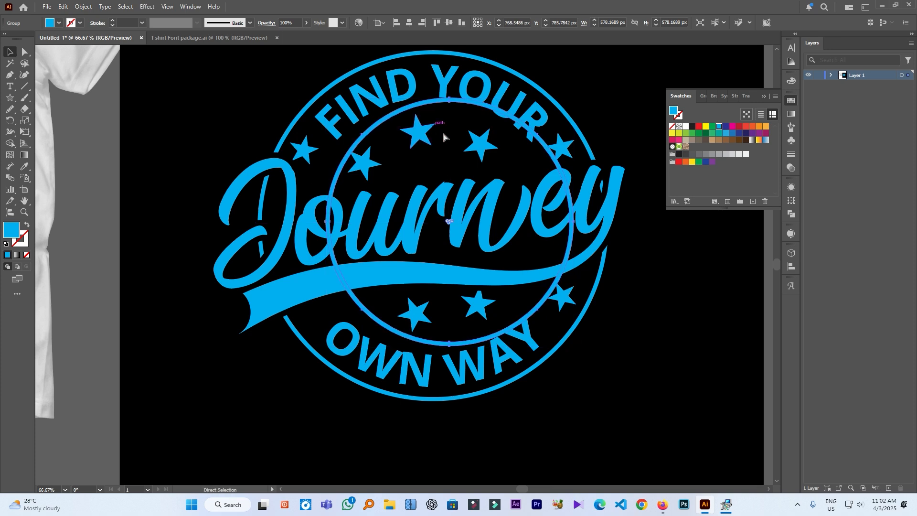
key(ctrl+z)
Try placing the black Journey silhouette directly over the artwork, and undo it
click(662, 323)
click(583, 231)
key(ctrl+shift+])
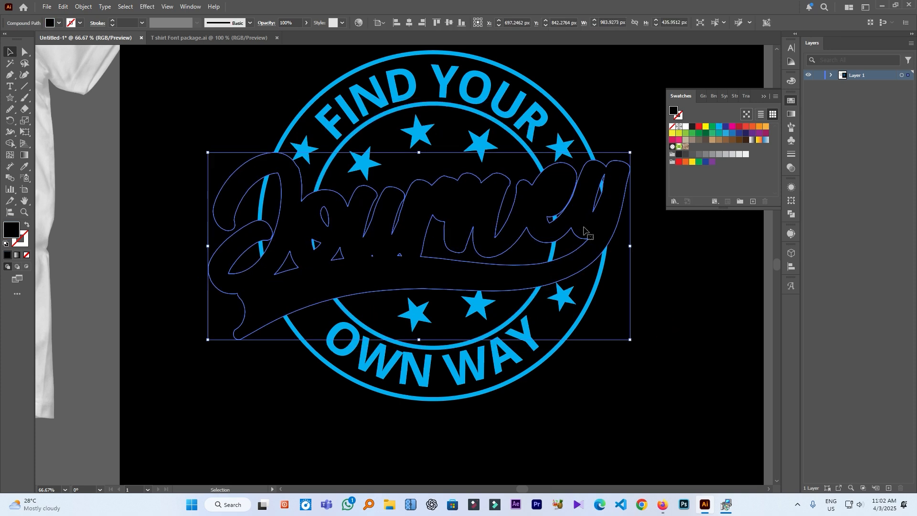
key(ctrl+z)
Create an opacity mask on the inner ring with Clip off
click(328, 164)
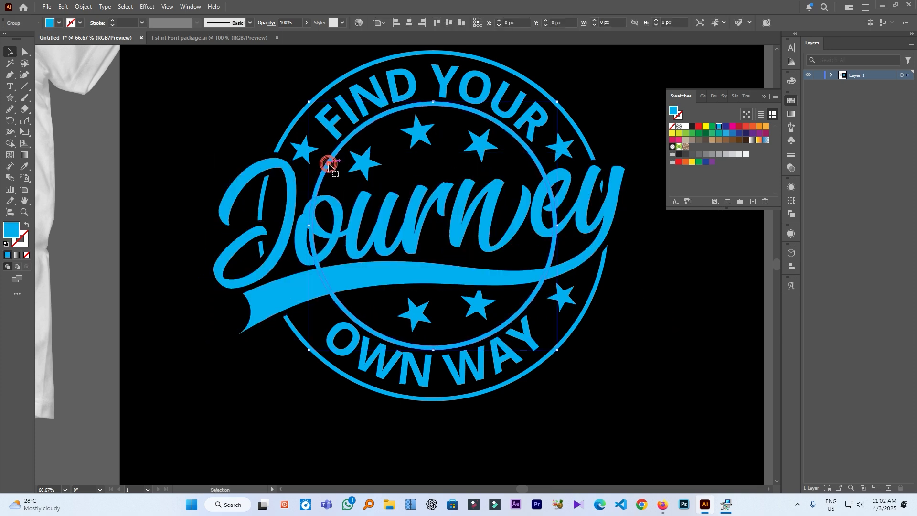
click(792, 168)
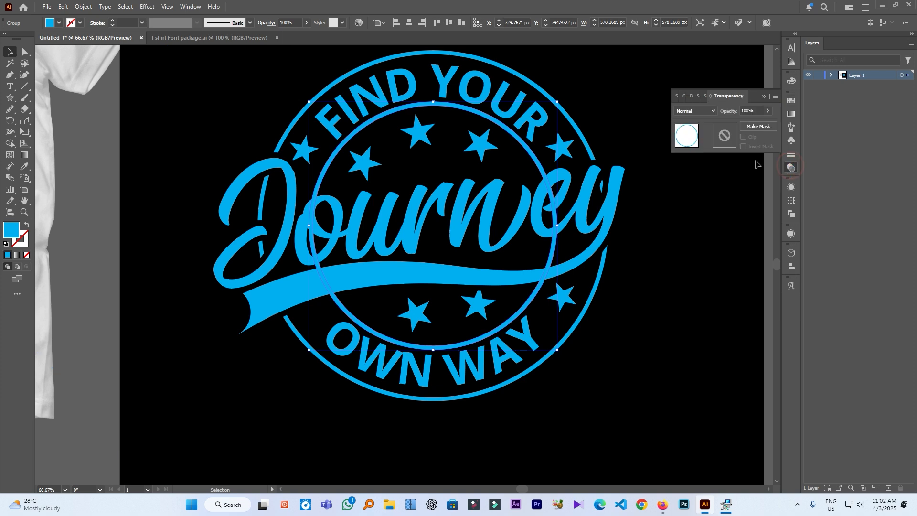
click(757, 127)
click(749, 140)
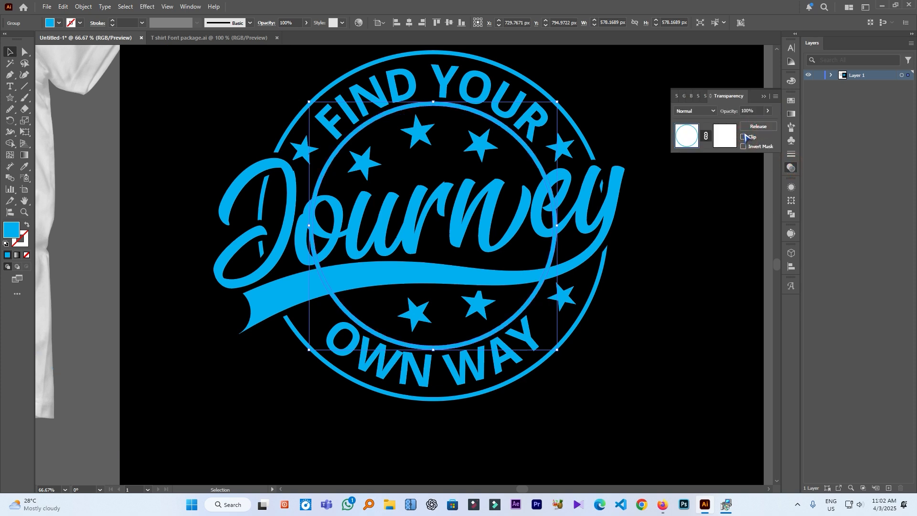
Paste the black Journey silhouette in place inside the inner ring's mask and return to editing the artwork
click(724, 137)
key(ctrl+f)
click(712, 369)
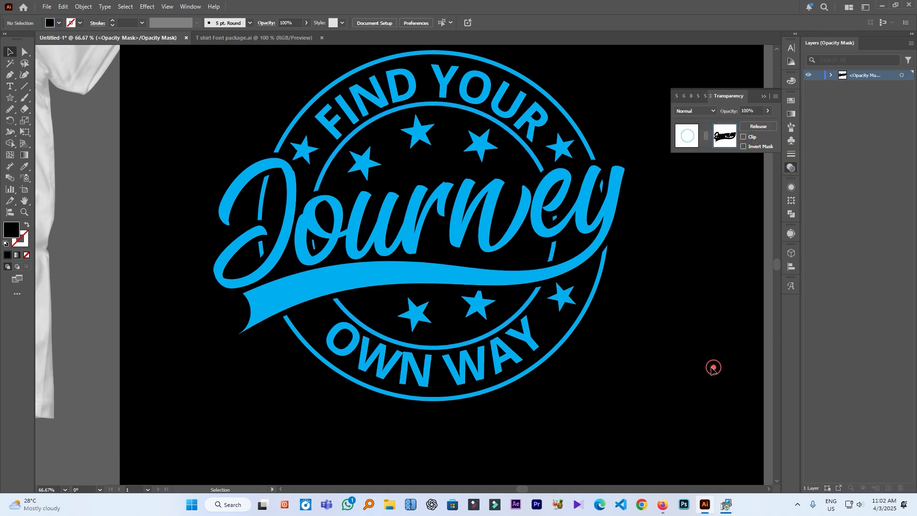
scroll(686, 209, down, 1)
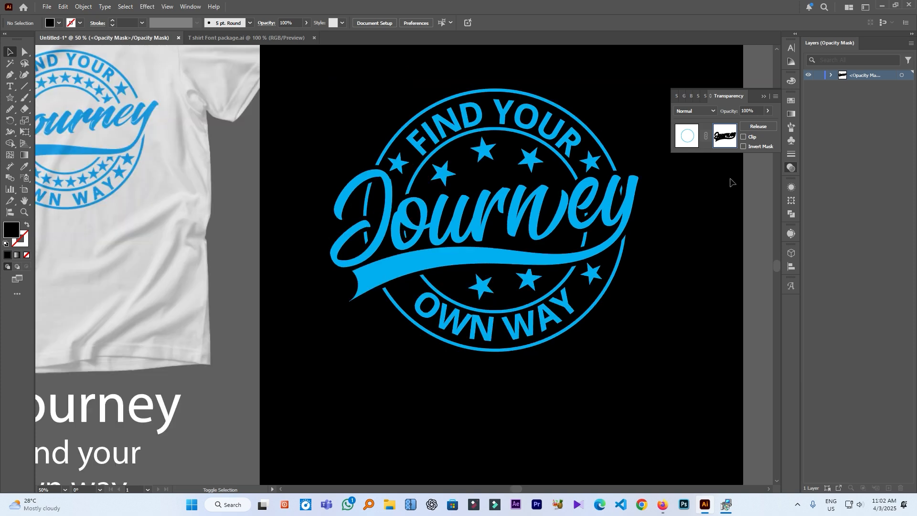
click(688, 136)
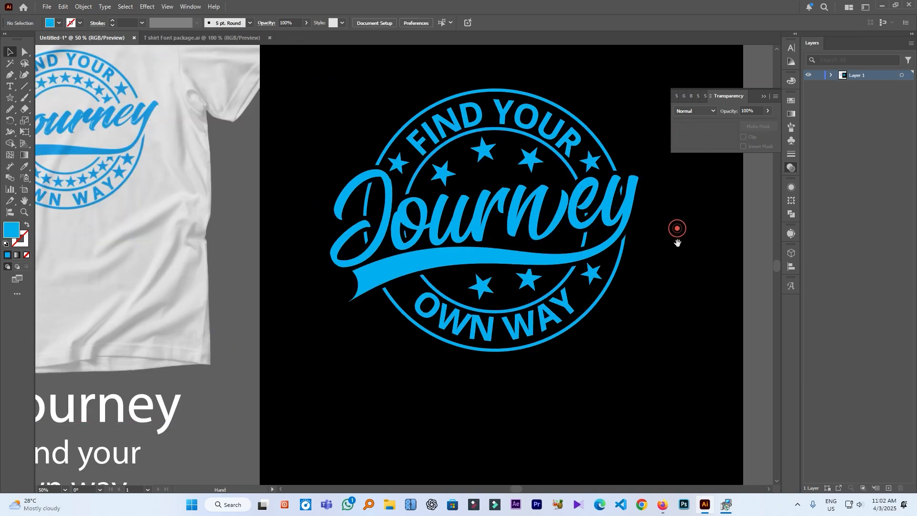
scroll(675, 237, down, 1)
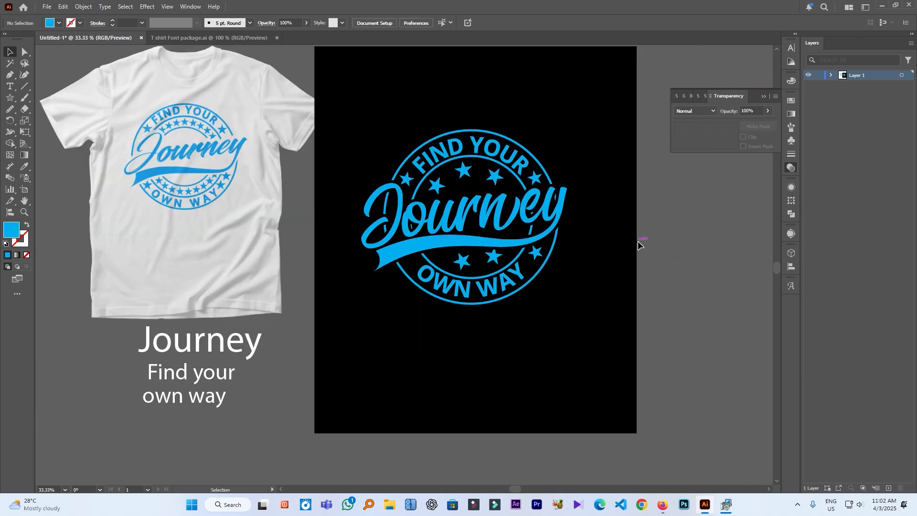